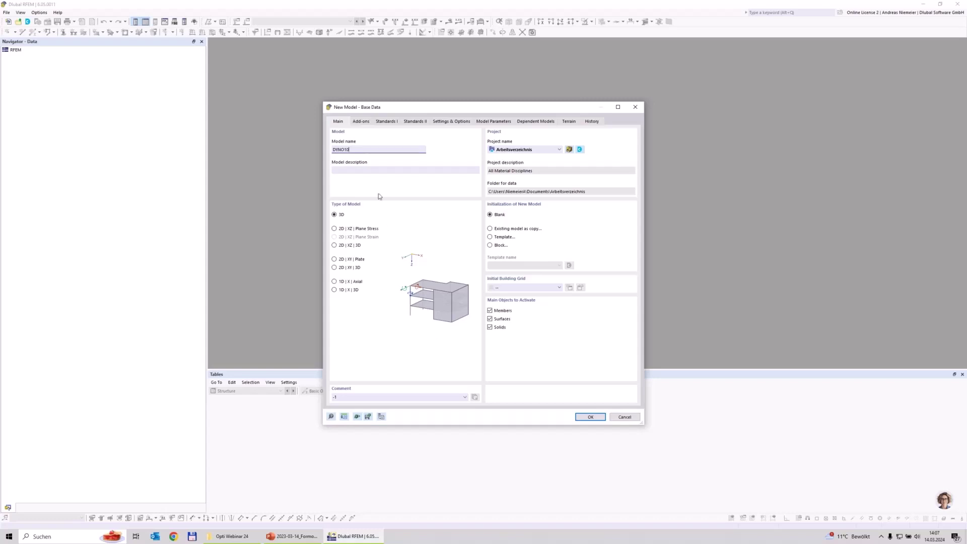
# - Activate the Time History Analysis and Steel Design add-ons for the new model DYNO10
pyautogui.click(363, 122)
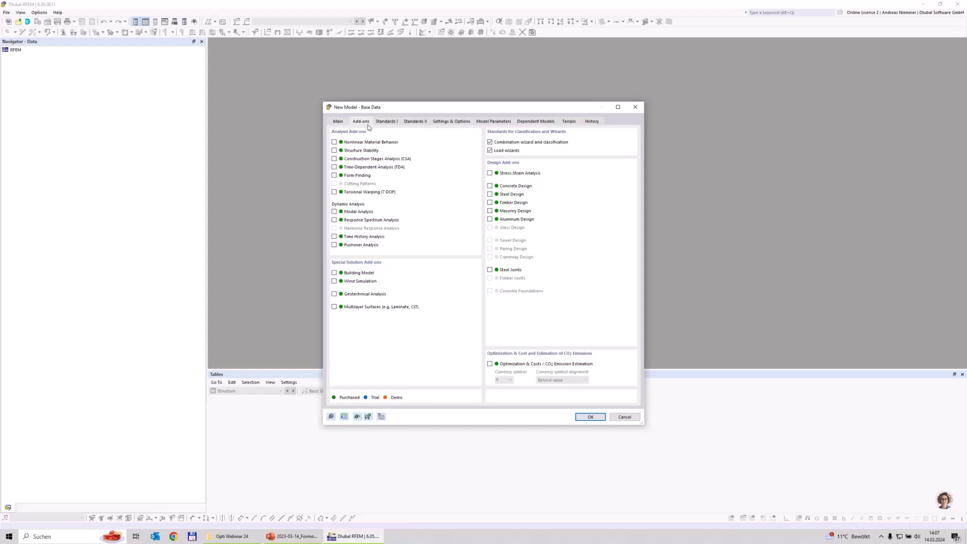
pyautogui.click(334, 237)
pyautogui.click(489, 194)
# - Choose EN 1993 as the steel design standard and create the model
pyautogui.click(378, 121)
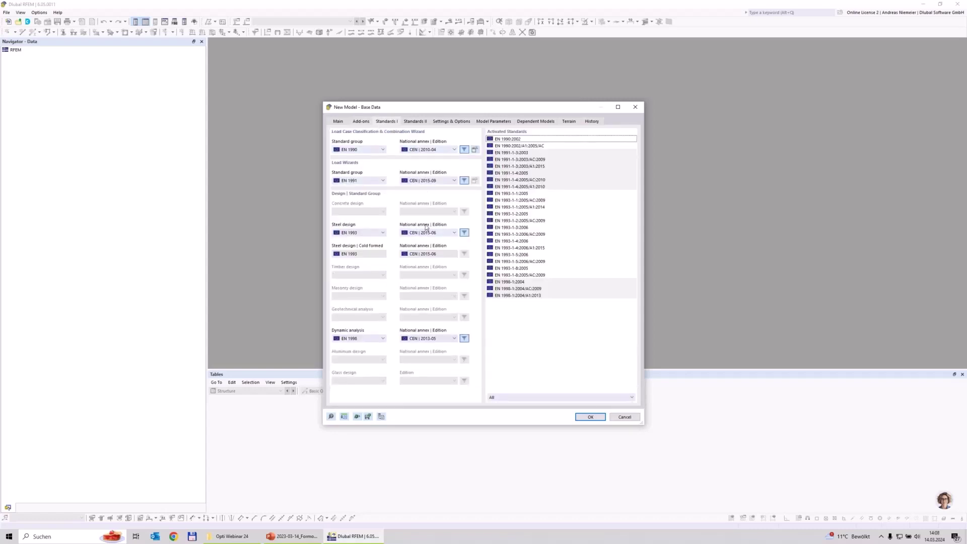
pyautogui.click(356, 233)
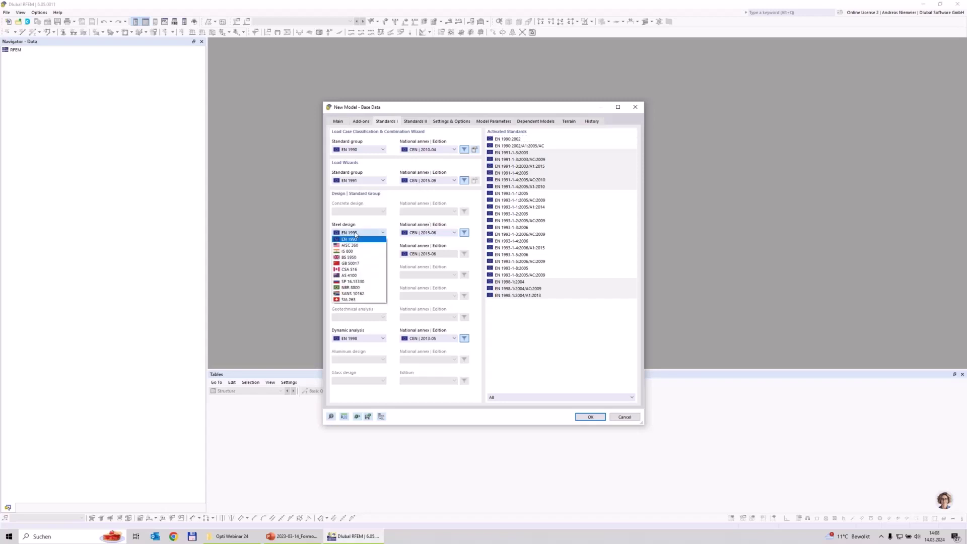
pyautogui.click(355, 239)
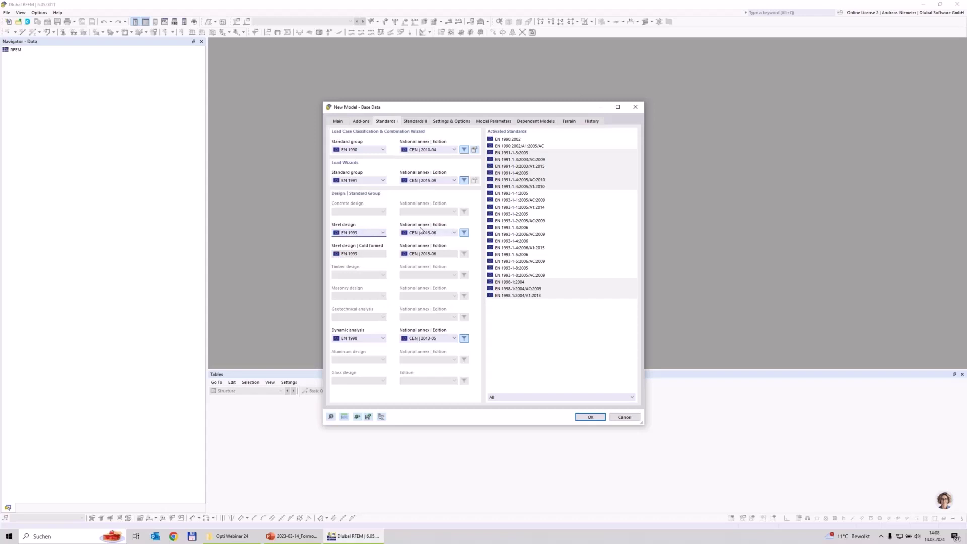
pyautogui.click(590, 417)
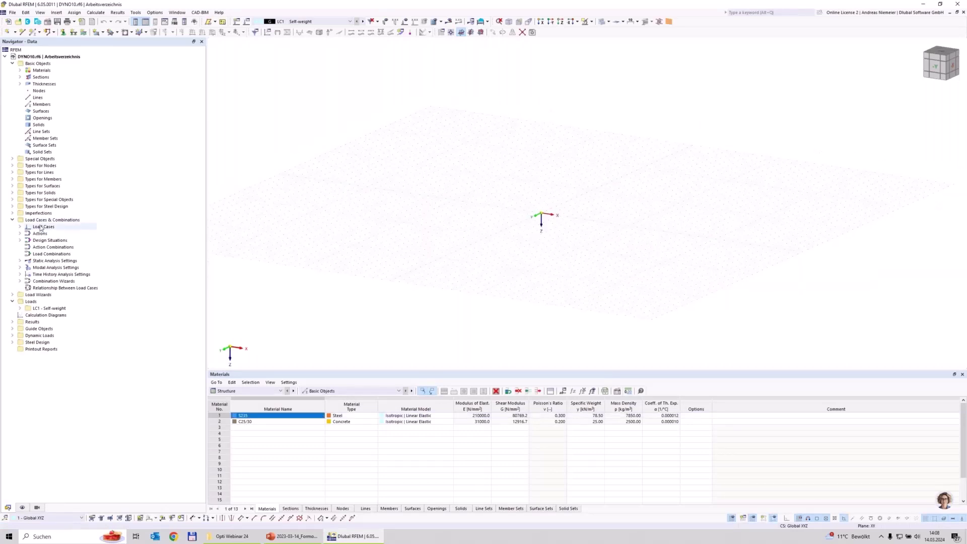
# - Start a new beam member and assign it the IPE 360 section from the EN 10365:2017 ArcelorMittal (2018) series
pyautogui.moveTo(496, 258); pyautogui.dragTo(420, 251, button='middle')
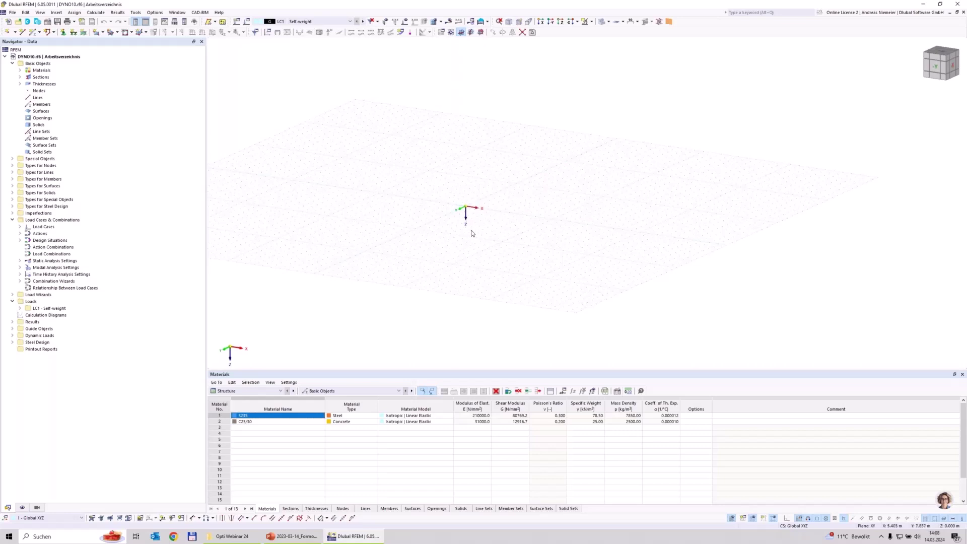
pyautogui.keyDown('ctrl'); pyautogui.moveTo(470, 248); pyautogui.dragTo(479, 212, button='middle'); pyautogui.keyUp('ctrl')
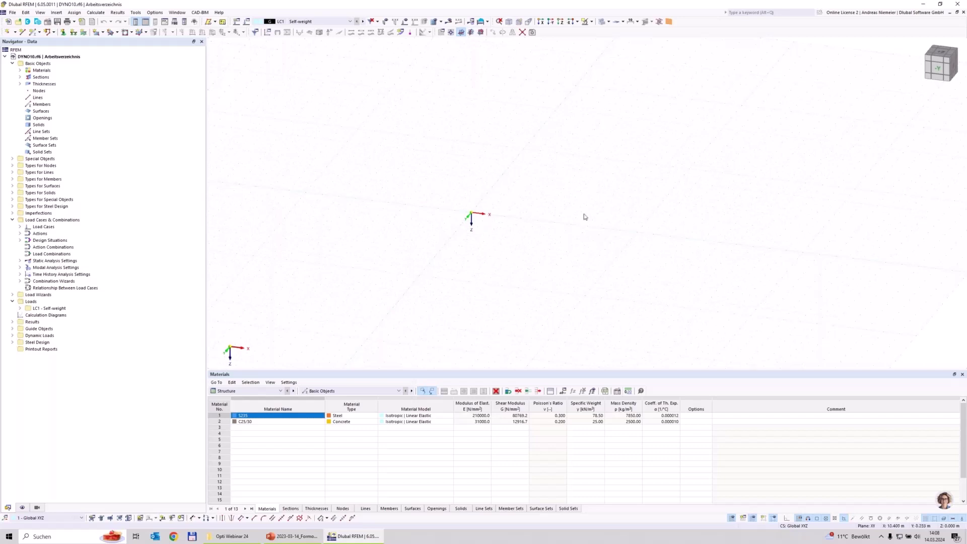
pyautogui.click(33, 32)
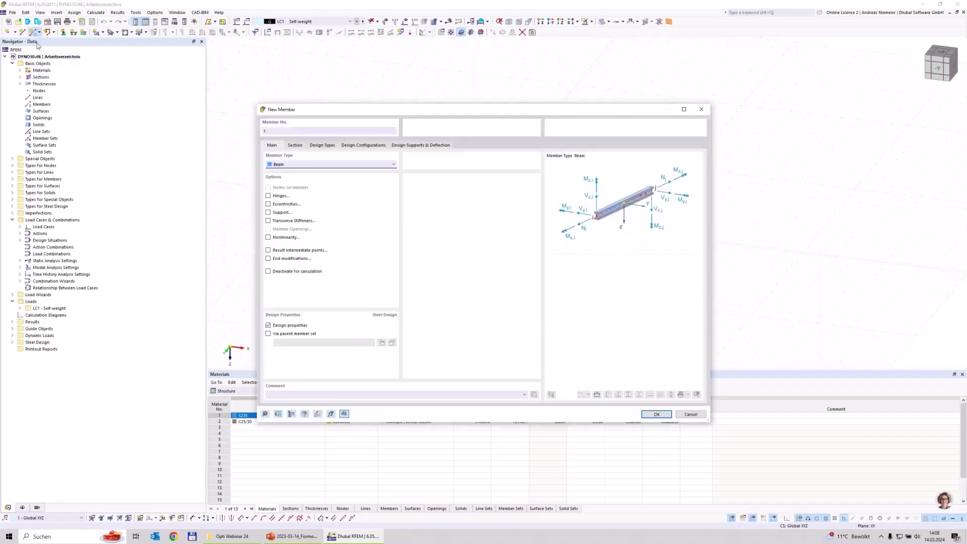
pyautogui.click(295, 145)
pyautogui.click(481, 331)
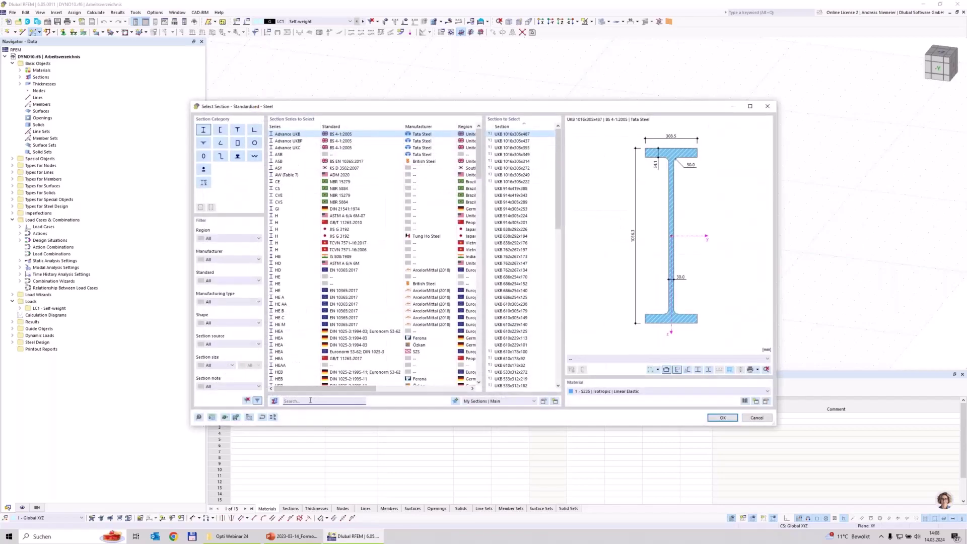
pyautogui.click(310, 400)
pyautogui.write('i')
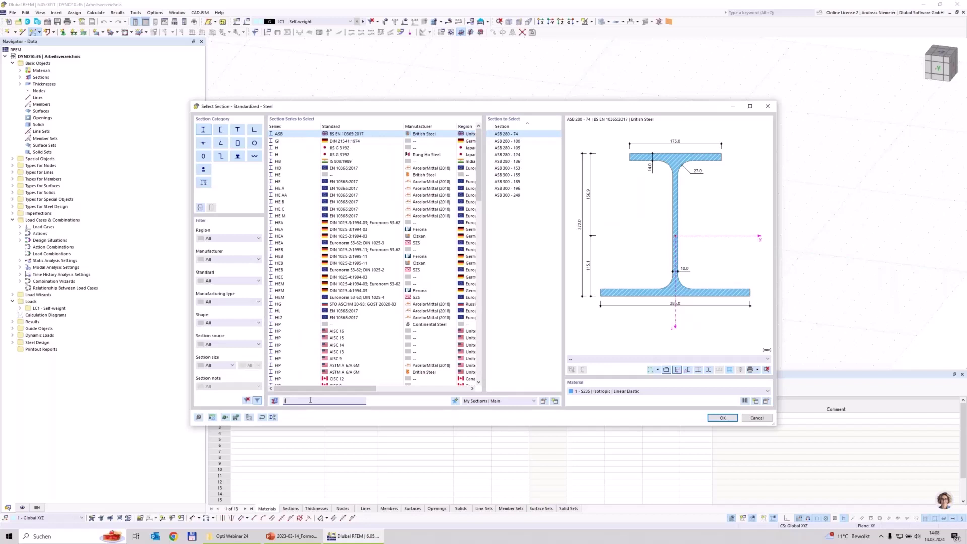
pyautogui.write('pe')
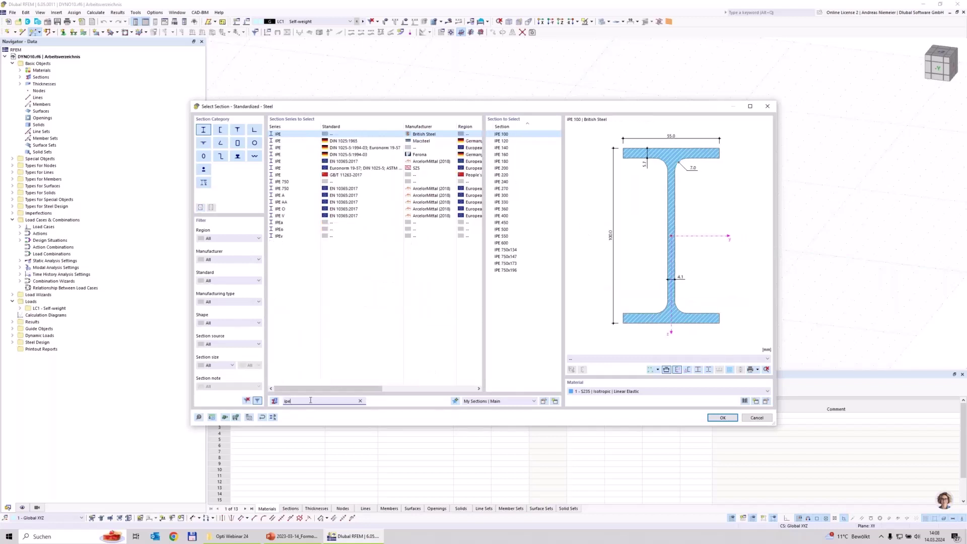
pyautogui.write(' 360')
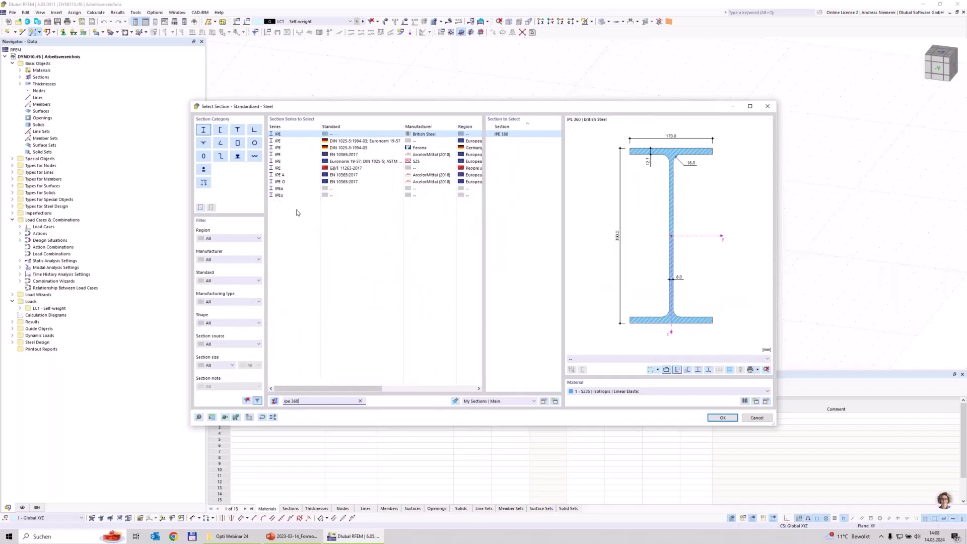
pyautogui.click(282, 154)
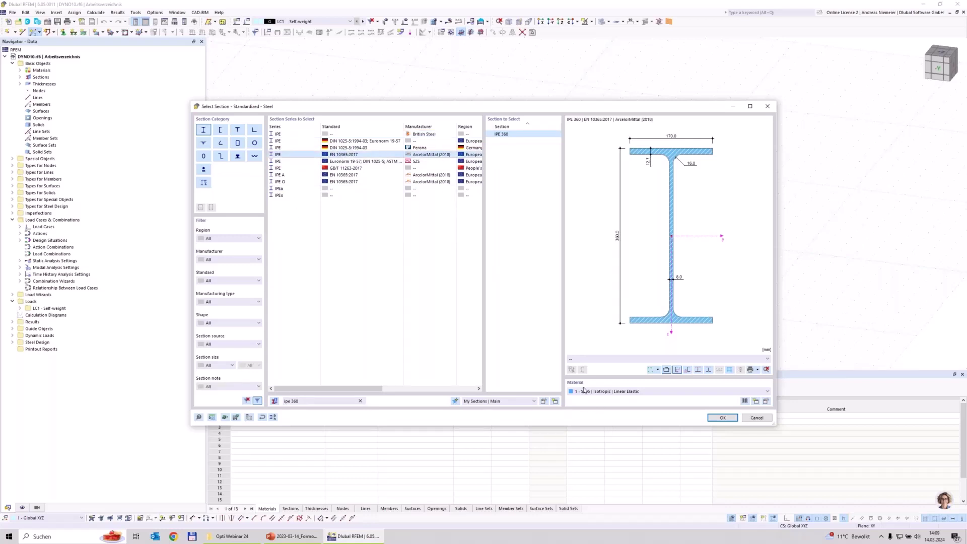
pyautogui.click(721, 418)
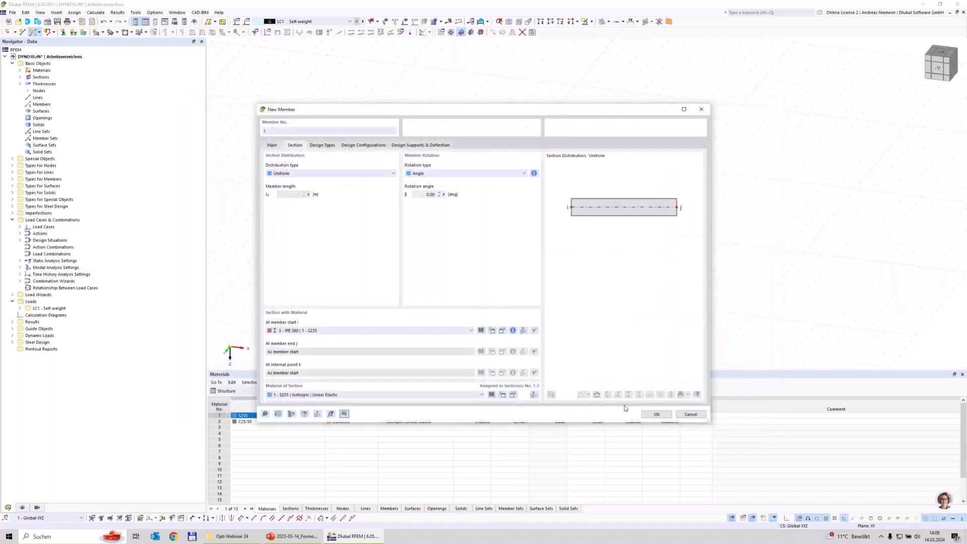
# - Place a single 10 m member from the origin along the global X axis
pyautogui.click(654, 413)
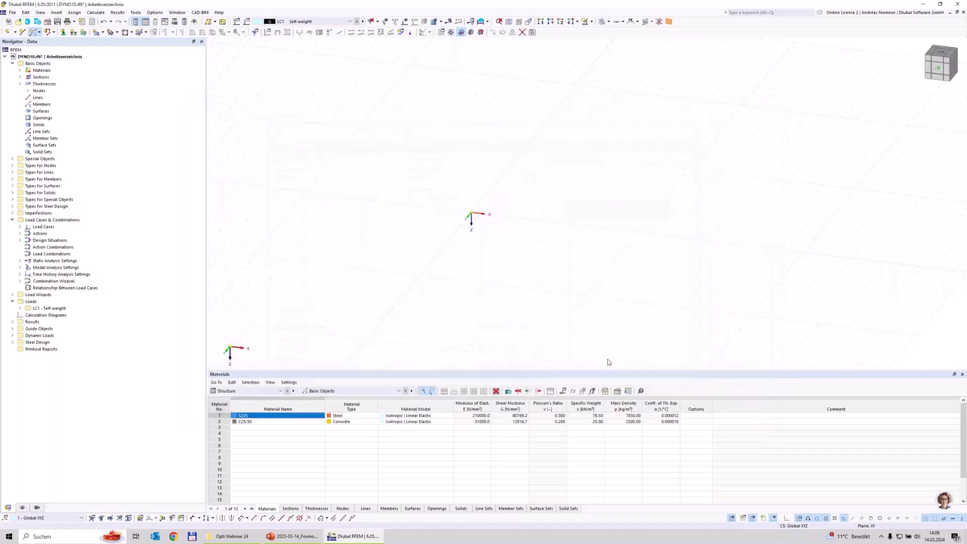
pyautogui.click(471, 212)
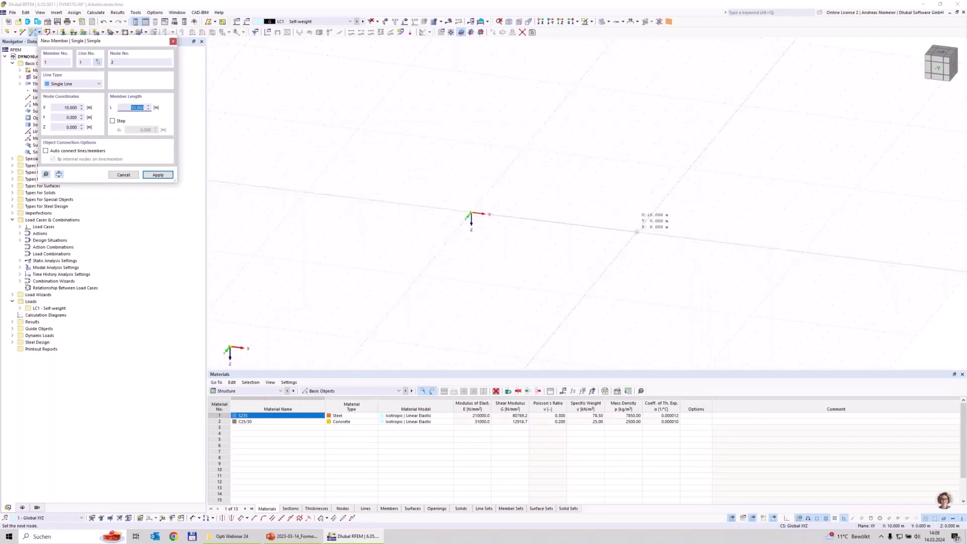
pyautogui.click(675, 256)
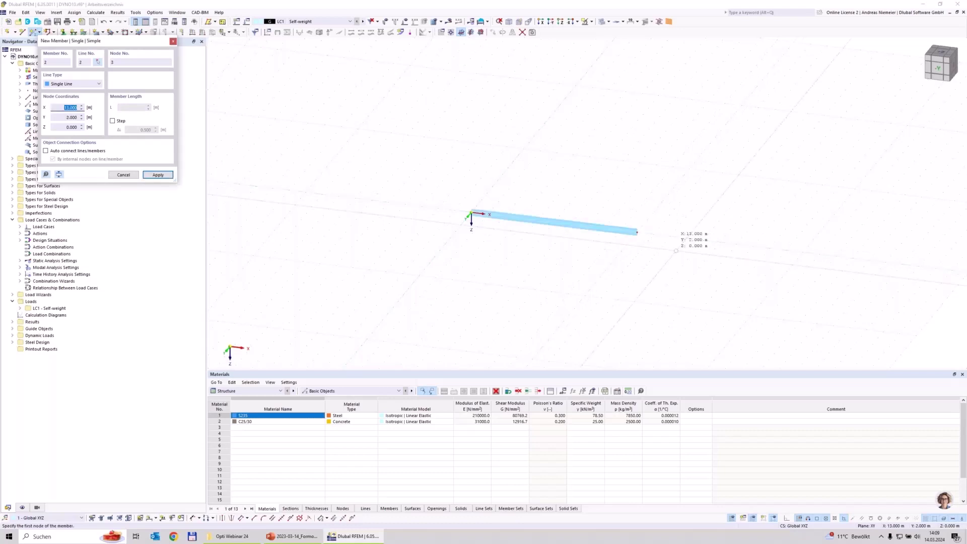
pyautogui.press('Escape')
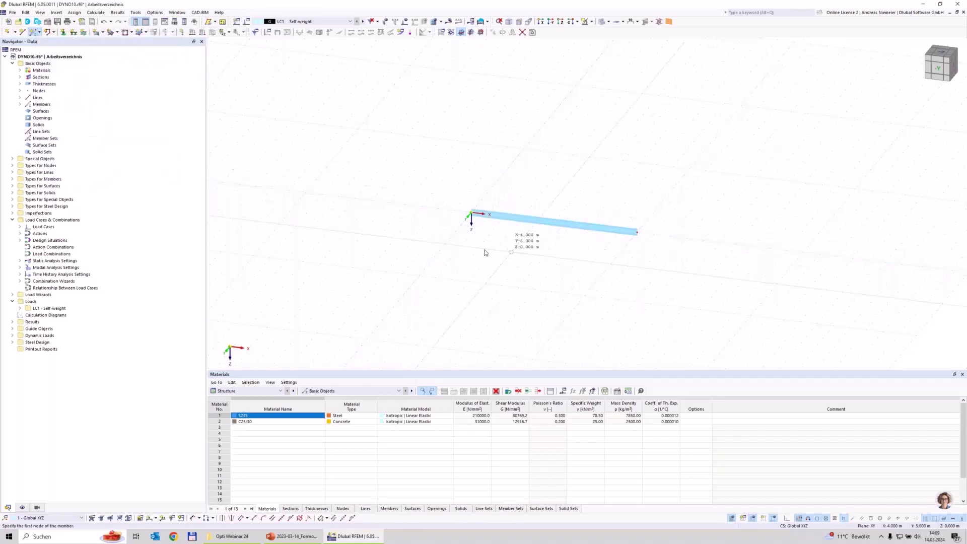
# - Assign nodal support 1 to node 1, restraining rotation about X and releasing rotation about Z
pyautogui.scroll(4, 498, 257)
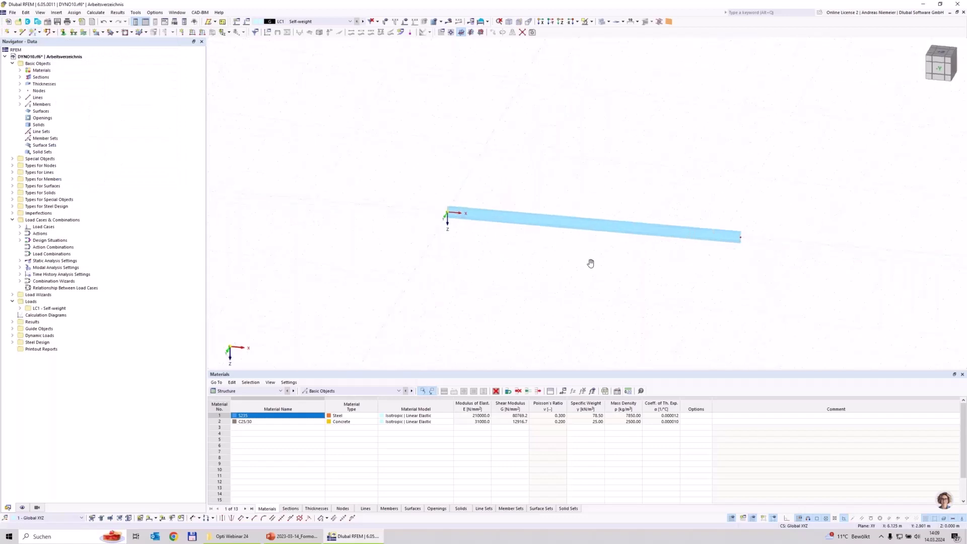
pyautogui.moveTo(592, 263); pyautogui.dragTo(574, 263, button='middle')
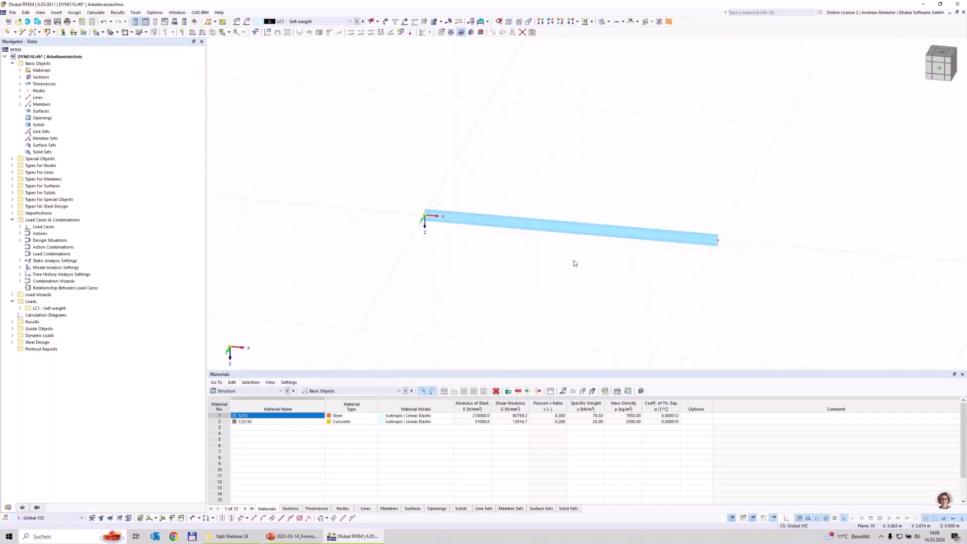
pyautogui.click(327, 391)
pyautogui.click(325, 408)
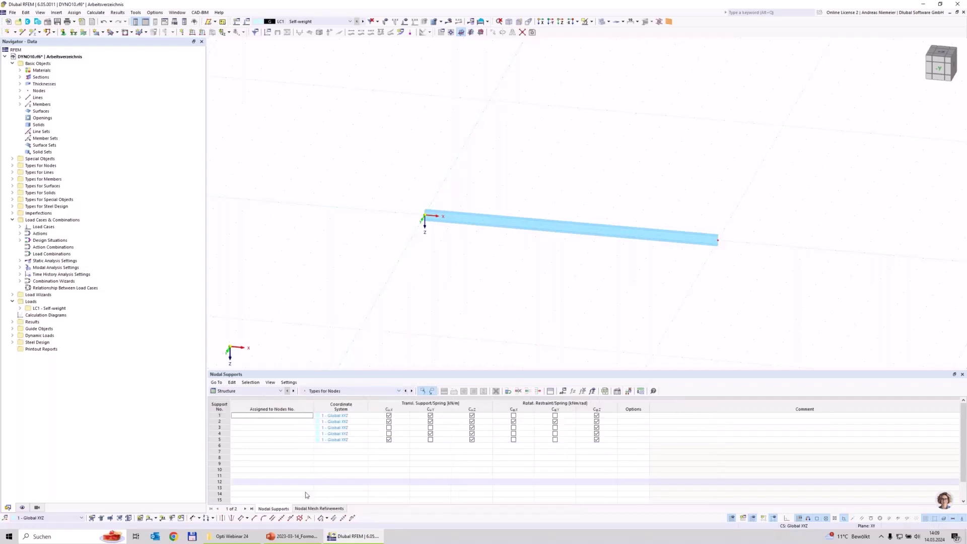
pyautogui.click(257, 416)
pyautogui.write('1')
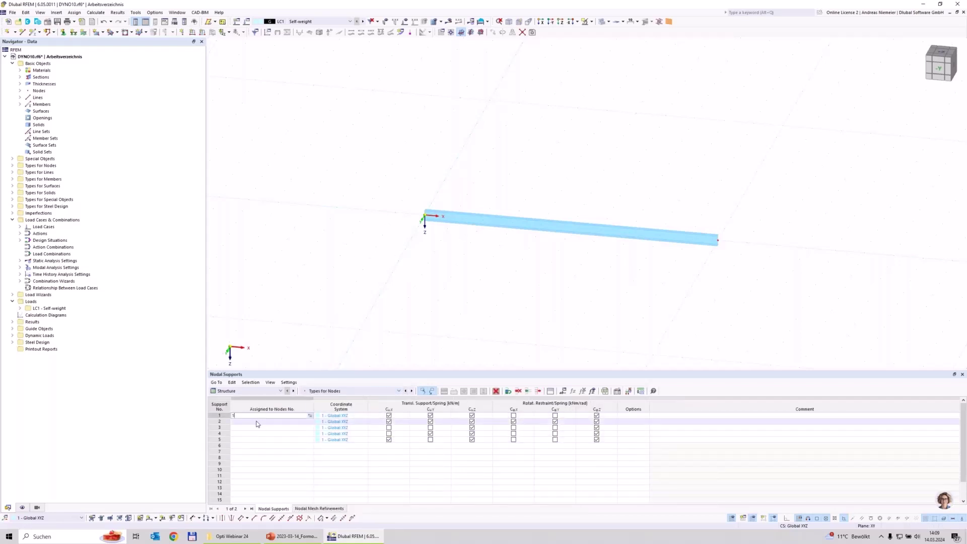
pyautogui.click(259, 451)
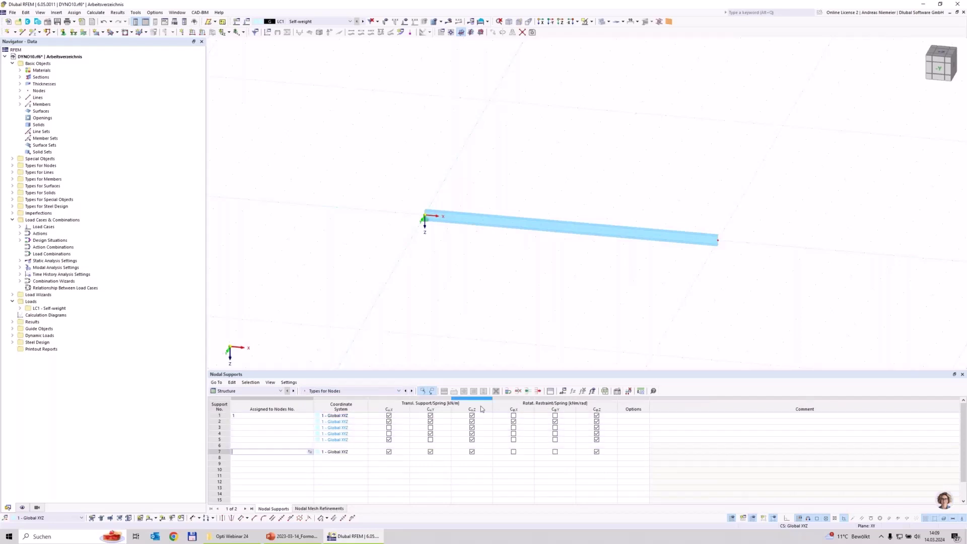
pyautogui.click(513, 416)
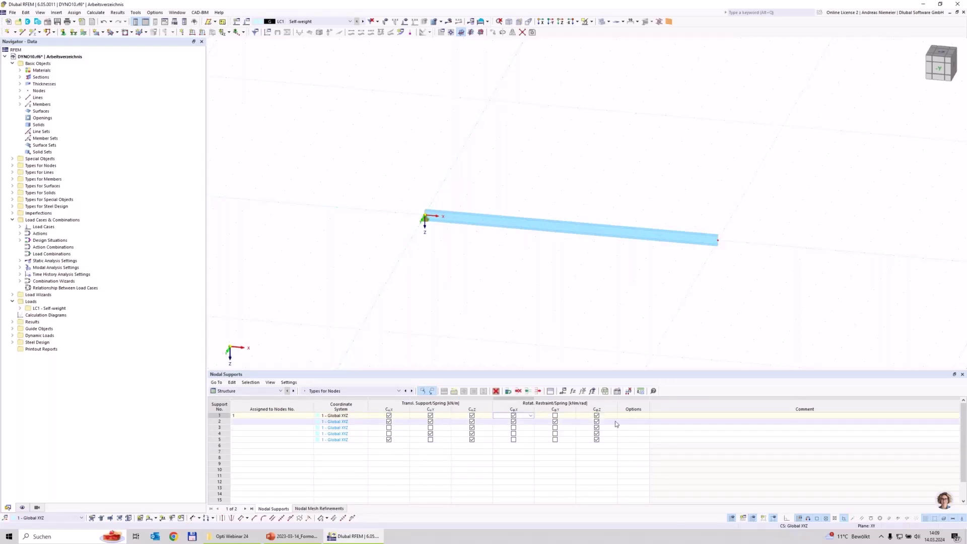
pyautogui.click(596, 416)
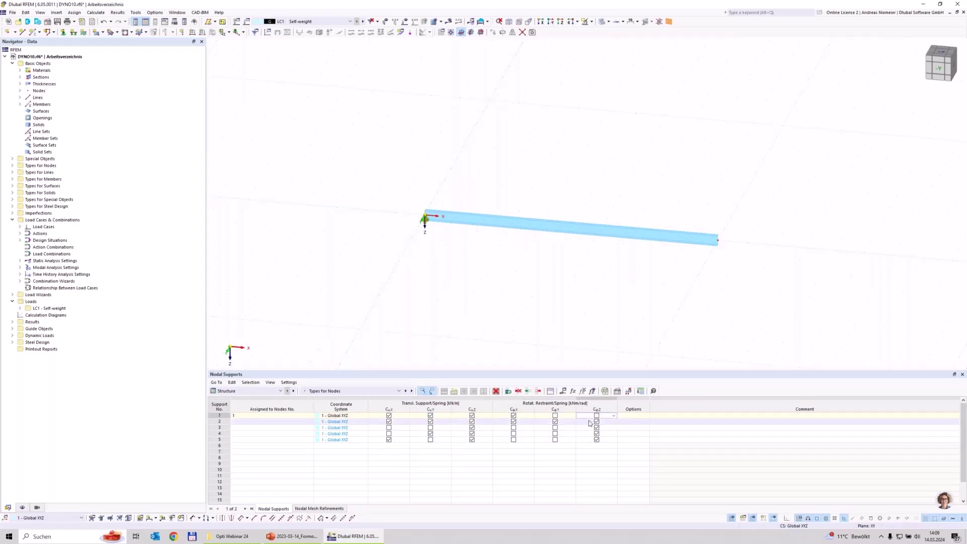
# - Assign nodal support 2 to node 2 with translation in X and rotations about Y and Z released, and delete the unused supports
pyautogui.click(284, 422)
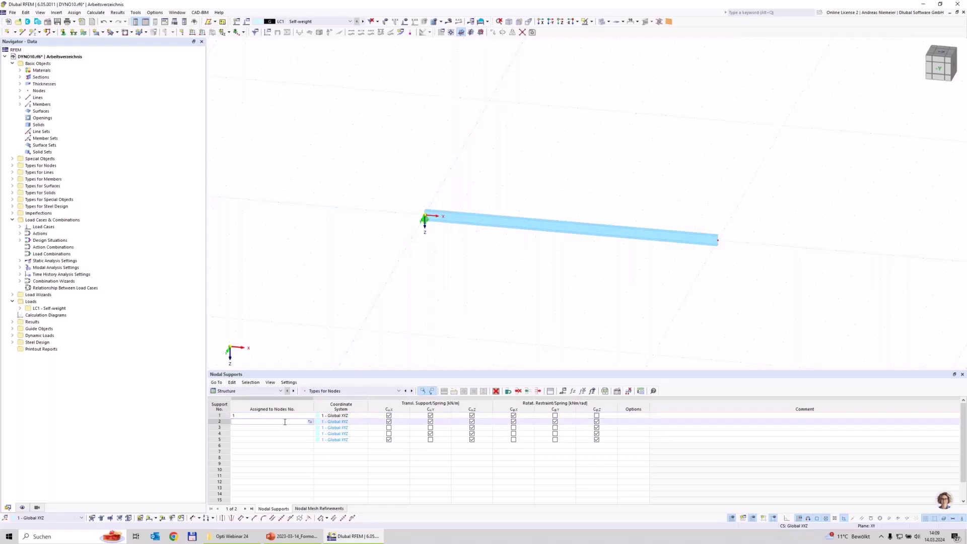
pyautogui.click(272, 458)
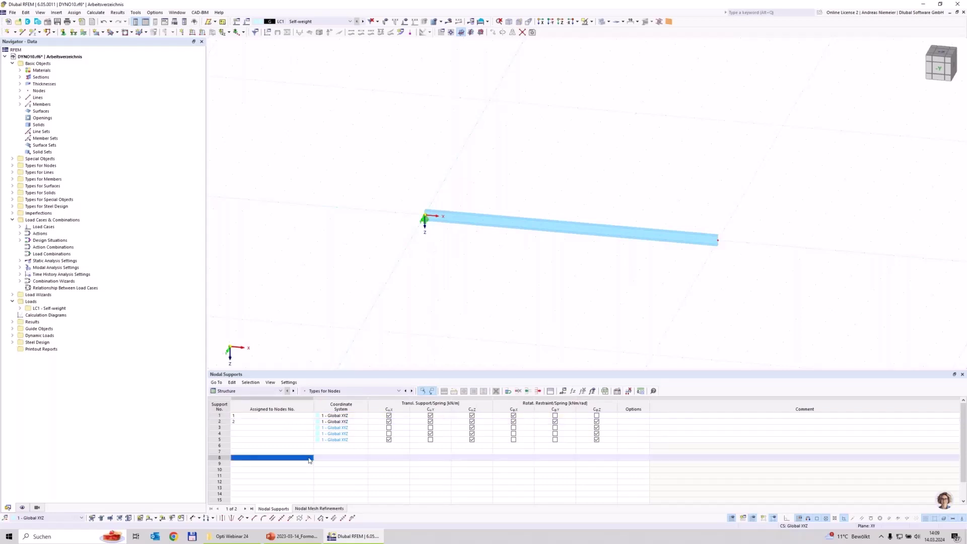
pyautogui.click(388, 422)
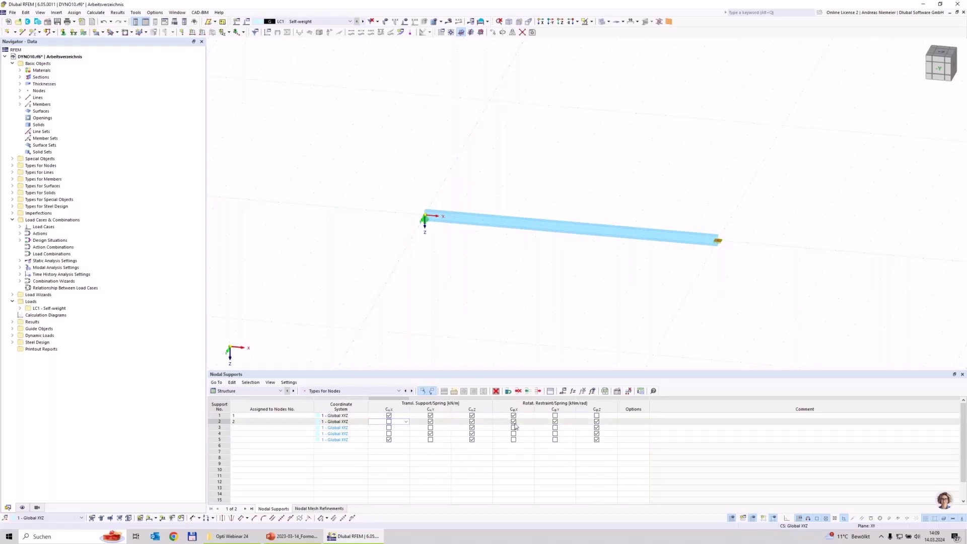
pyautogui.click(555, 423)
pyautogui.click(596, 421)
pyautogui.moveTo(220, 427); pyautogui.dragTo(220, 445)
pyautogui.click(496, 390)
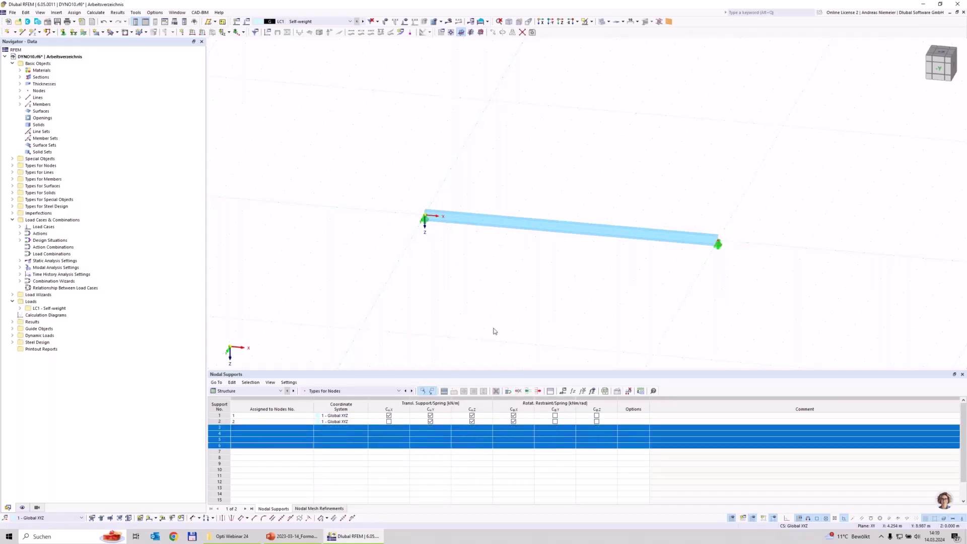
# - View the beam in the -Y direction and display the loads of LC1 including self-weight
pyautogui.click(938, 75)
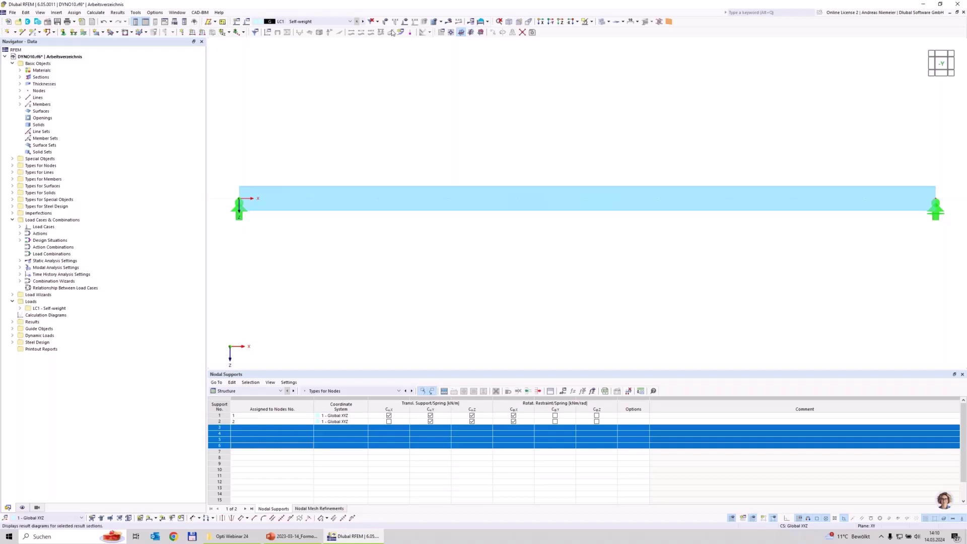
pyautogui.click(405, 21)
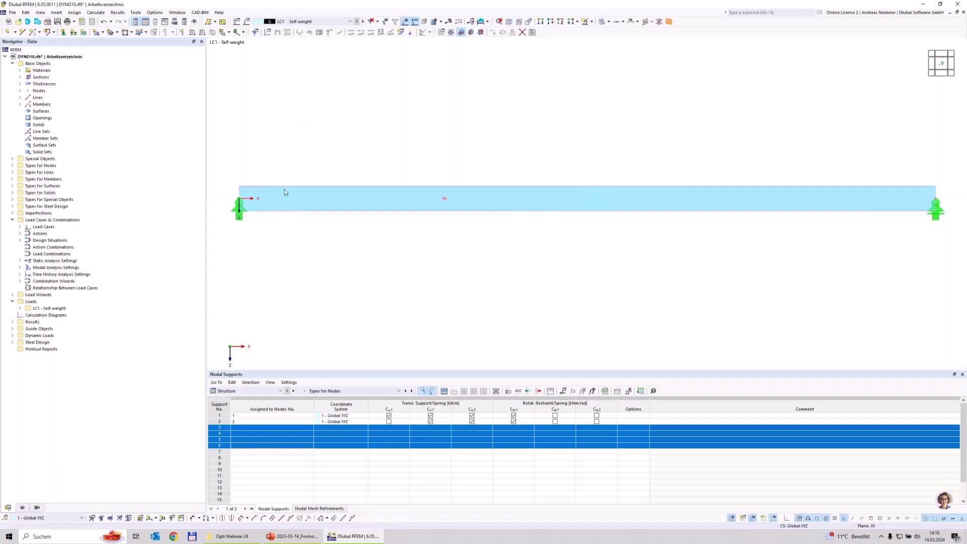
pyautogui.click(22, 508)
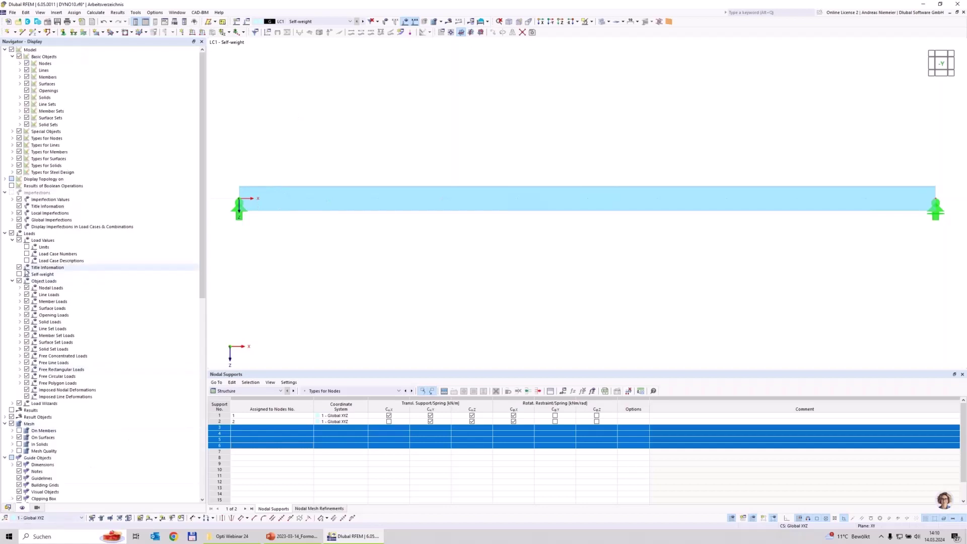
pyautogui.click(20, 274)
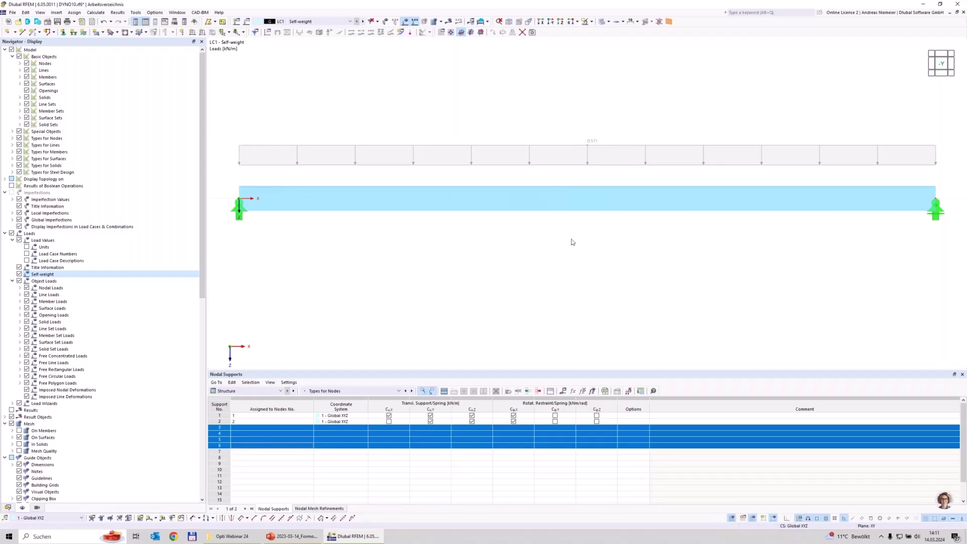
# - Divide the 10 m member at midspan using one intermediate node
pyautogui.moveTo(587, 278); pyautogui.dragTo(576, 281, button='middle')
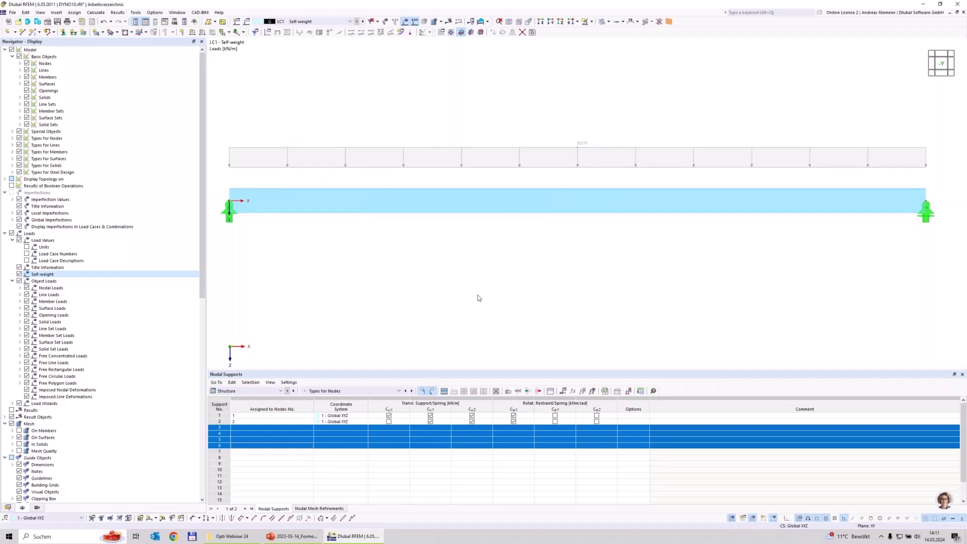
pyautogui.rightClick(614, 207)
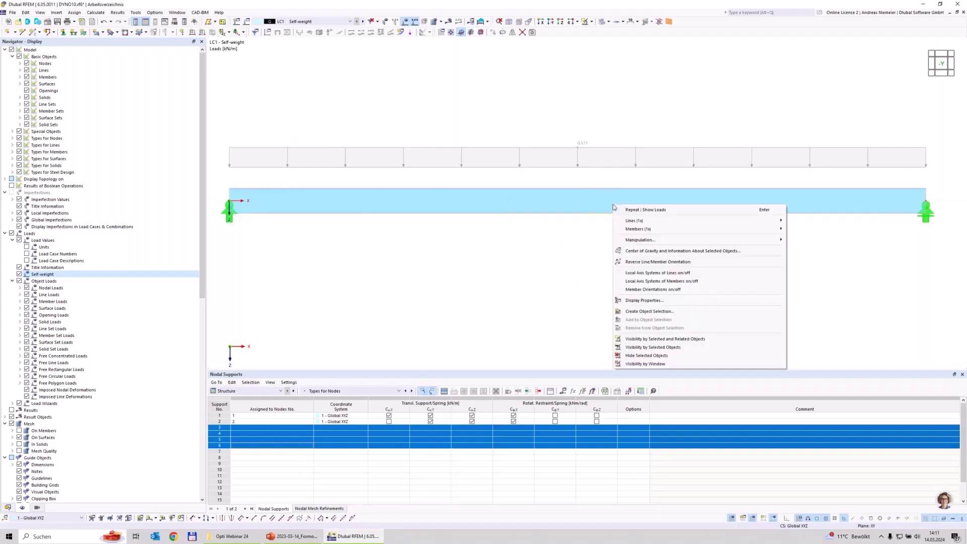
pyautogui.moveTo(747, 229)
pyautogui.moveTo(826, 287)
pyautogui.click(753, 299)
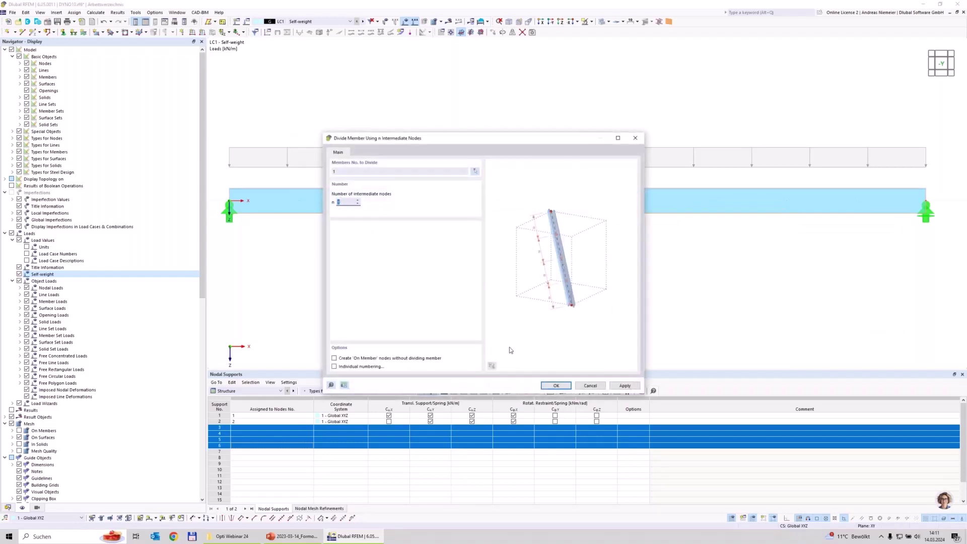
pyautogui.click(556, 385)
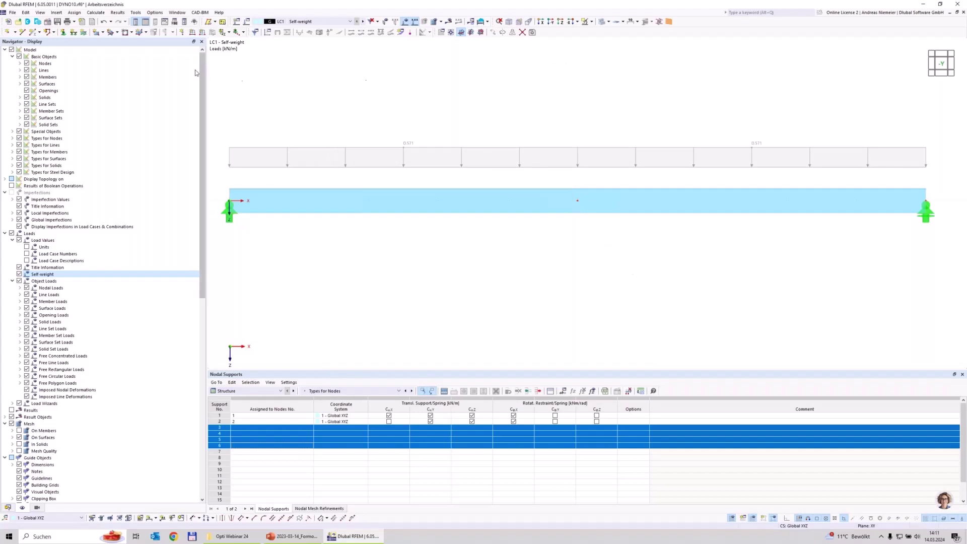
# - Apply a 1 kN nodal force in the global Z direction to the midspan node in LC1
pyautogui.click(182, 32)
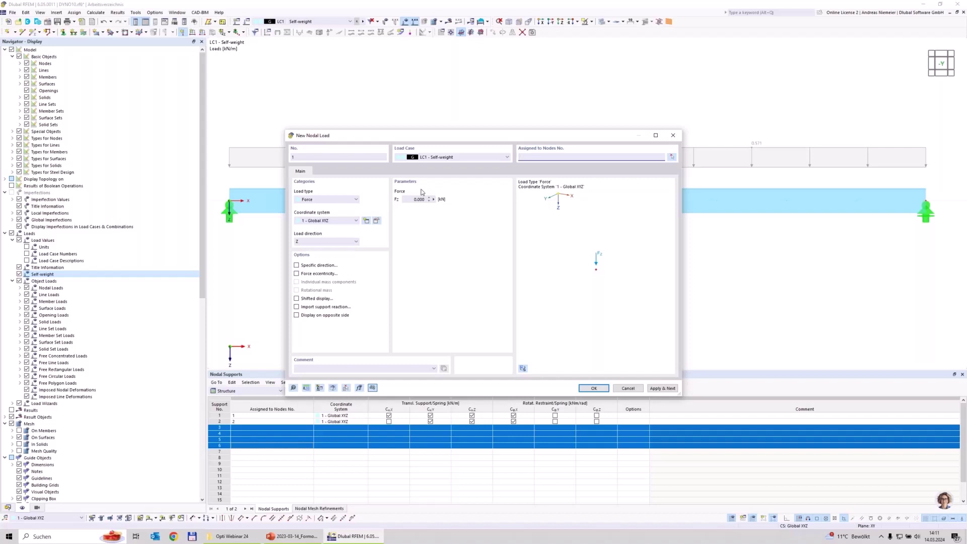
pyautogui.click(412, 200)
pyautogui.write('1')
pyautogui.click(590, 388)
pyautogui.moveTo(530, 99); pyautogui.dragTo(623, 248)
pyautogui.click(113, 111)
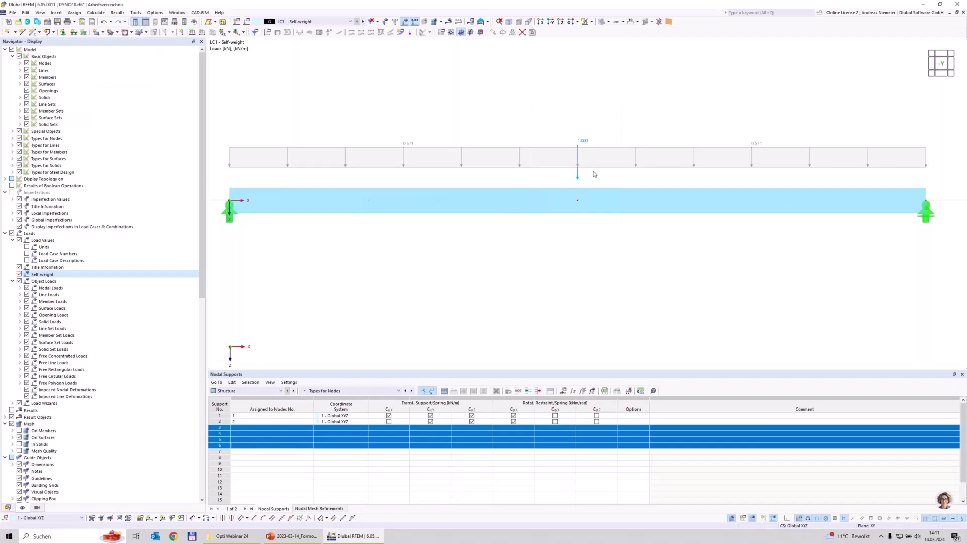
# - Calculate load case LC1 and display the member bending moments My
pyautogui.click(448, 22)
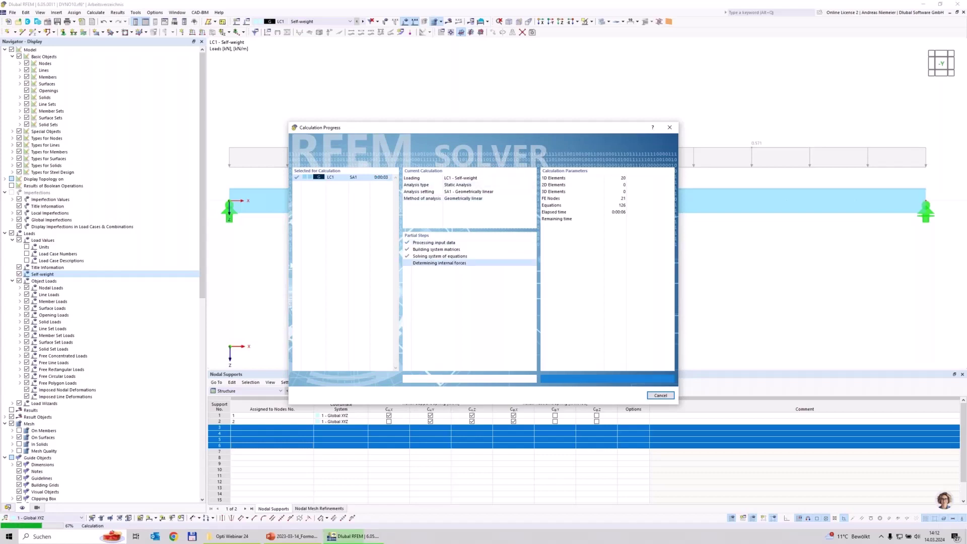
pyautogui.scroll(-3, 422, 168)
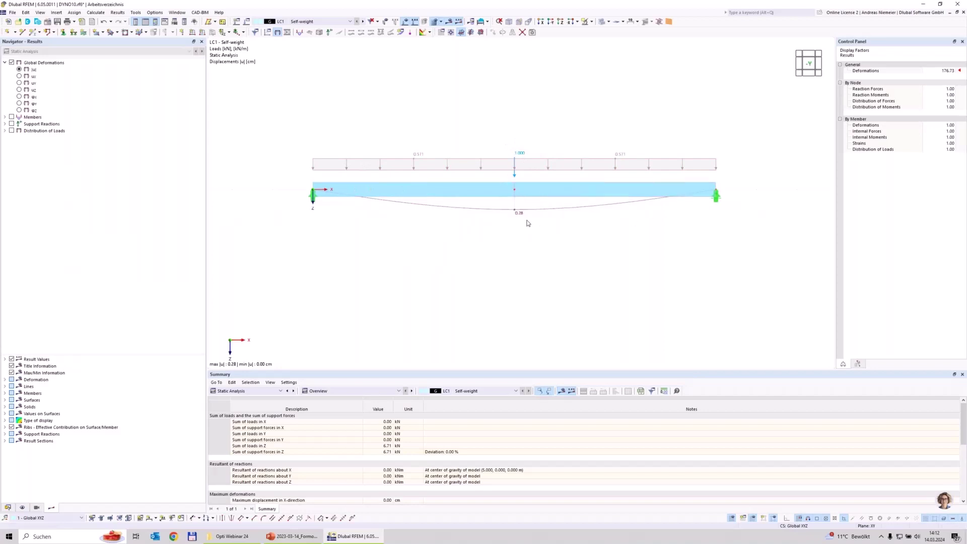
pyautogui.scroll(1, 522, 223)
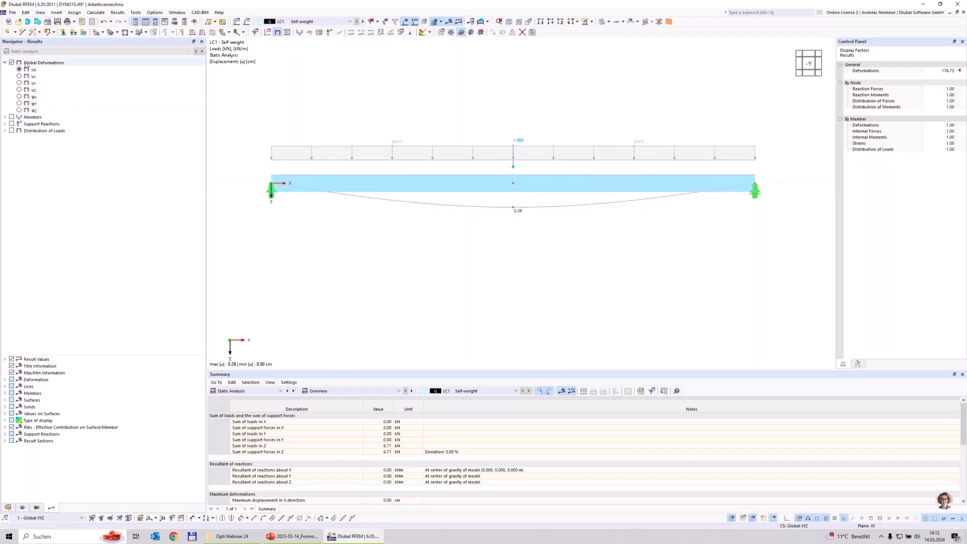
pyautogui.click(5, 117)
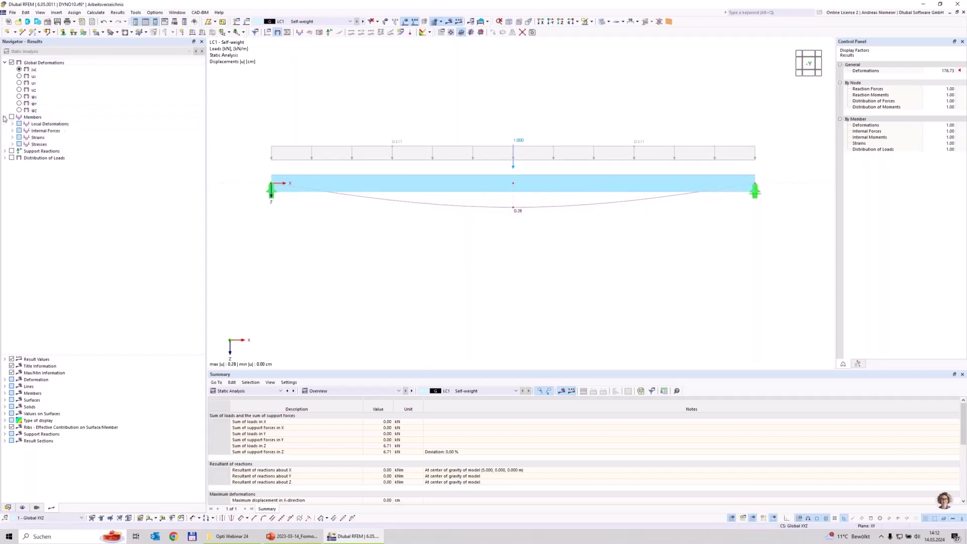
pyautogui.click(13, 130)
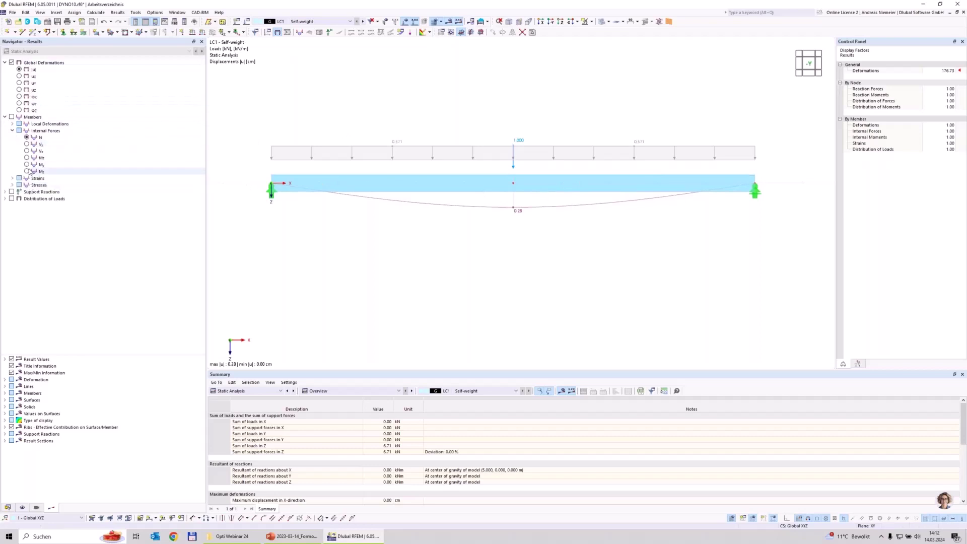
pyautogui.click(27, 165)
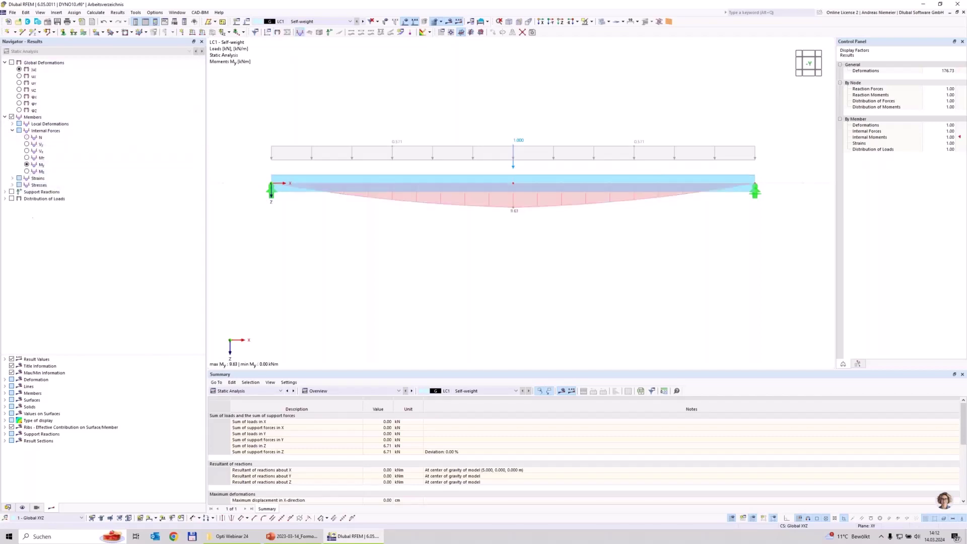
# - Display the normal stresses σx along the beam in an isometric view
pyautogui.click(12, 184)
pyautogui.click(26, 192)
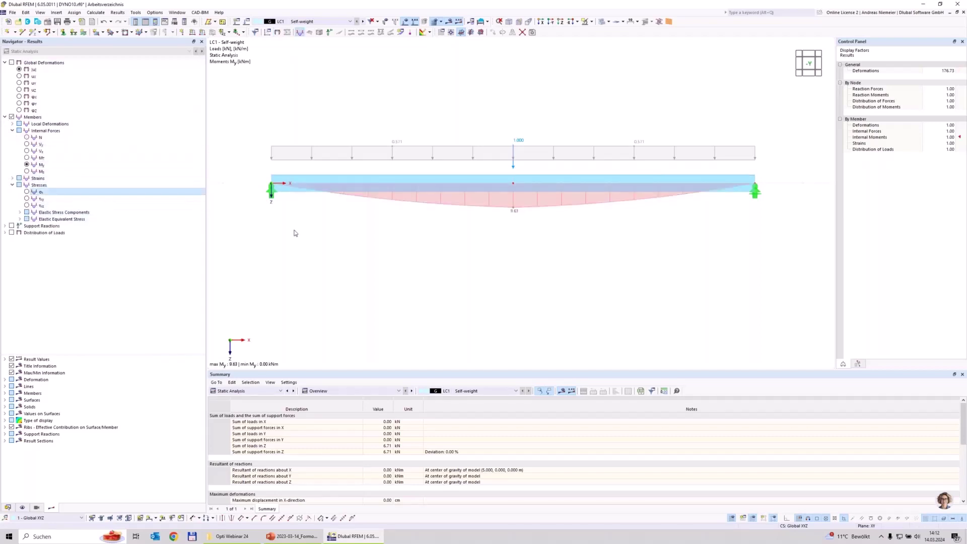
pyautogui.press('F7')
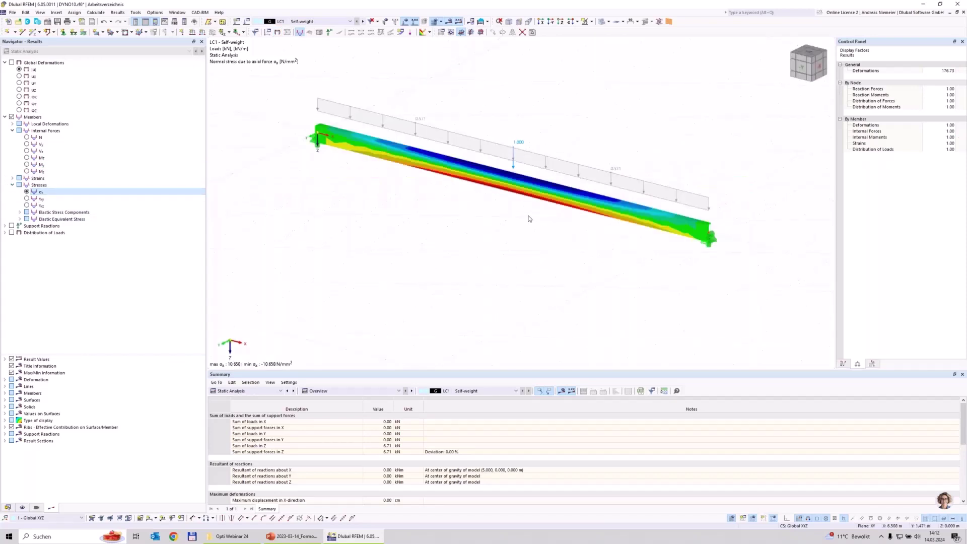
pyautogui.scroll(2, 504, 170)
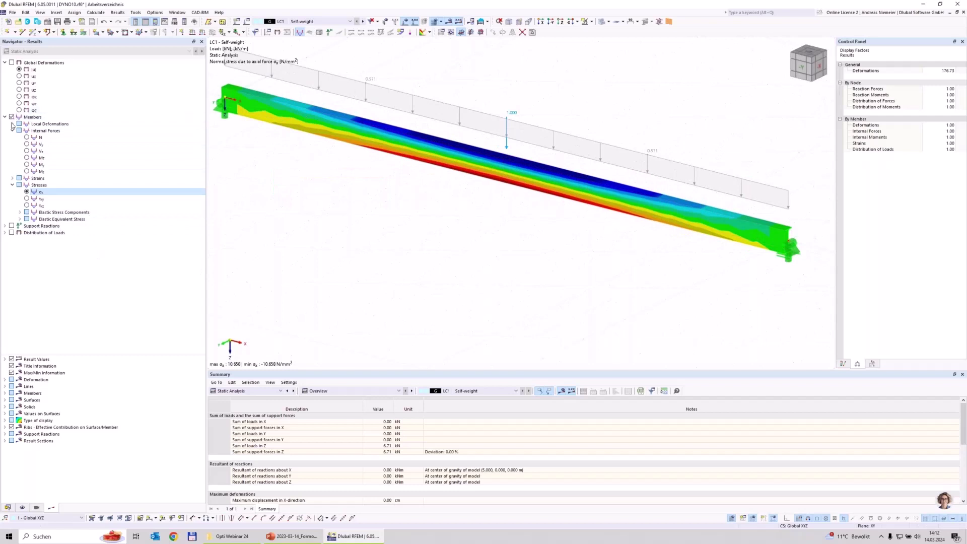
# - Show the My moments again, and replace the member results with the global deformations |u|
pyautogui.click(27, 164)
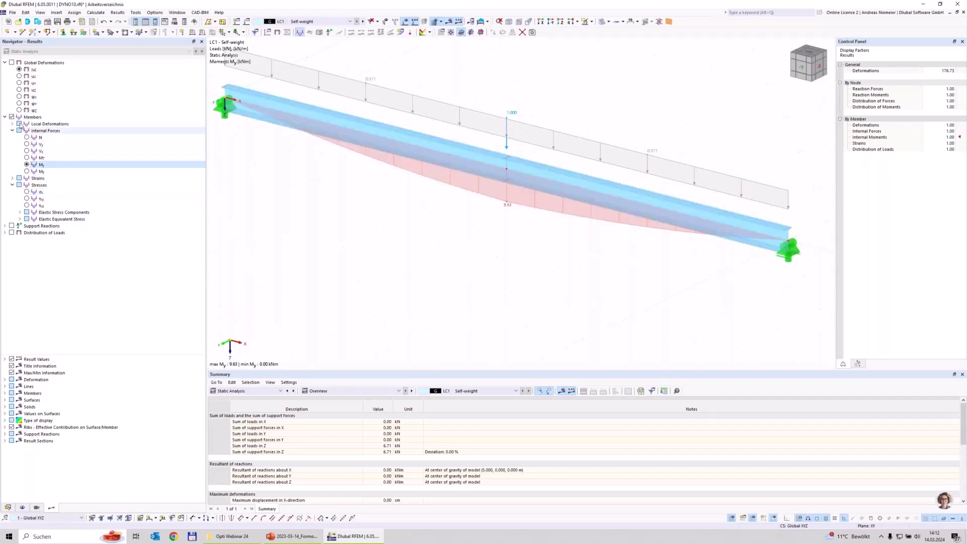
pyautogui.keyDown('ctrl'); pyautogui.moveTo(402, 237); pyautogui.dragTo(513, 233, button='middle'); pyautogui.keyUp('ctrl')
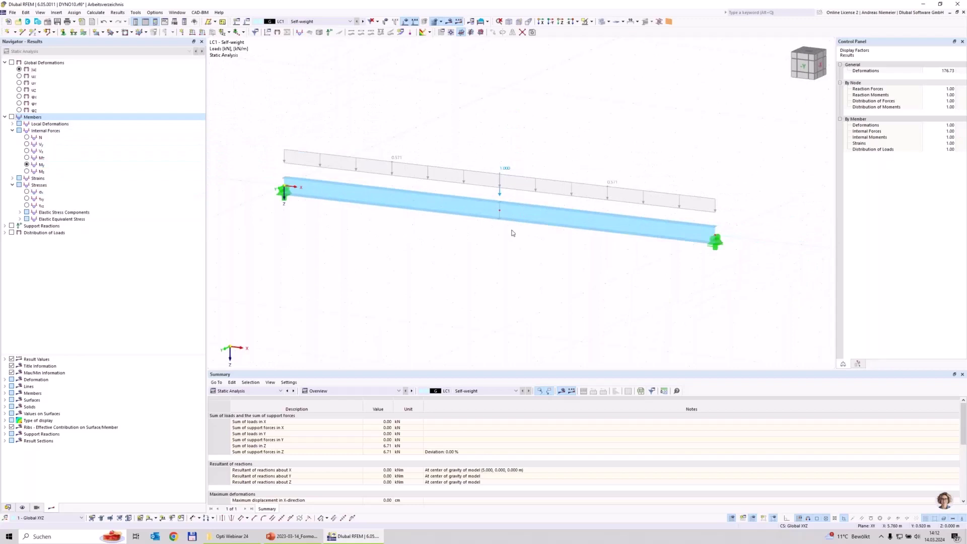
pyautogui.click(11, 62)
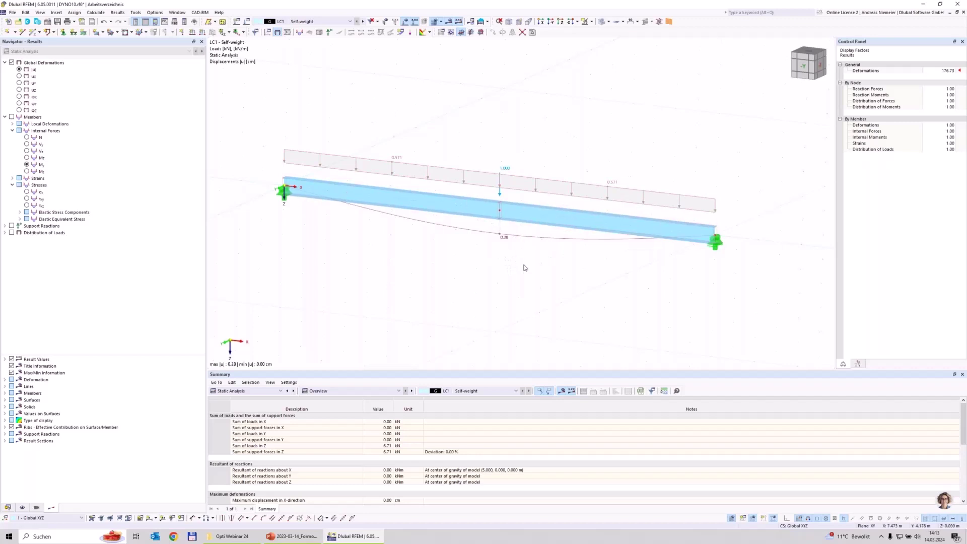
# - Create a continuous member set from members 1 and 2 with design properties enabled
pyautogui.rightClick(473, 214)
pyautogui.moveTo(629, 248)
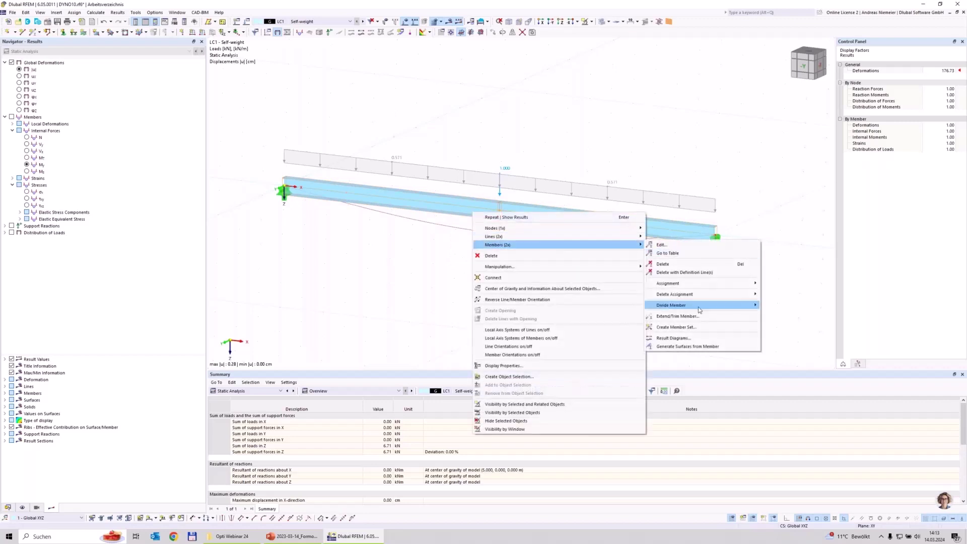
pyautogui.click(696, 328)
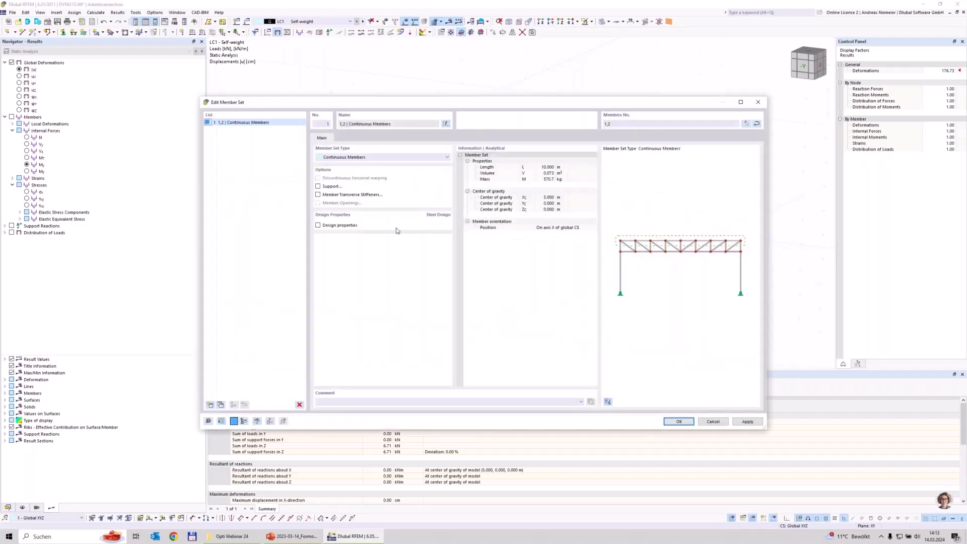
pyautogui.click(319, 226)
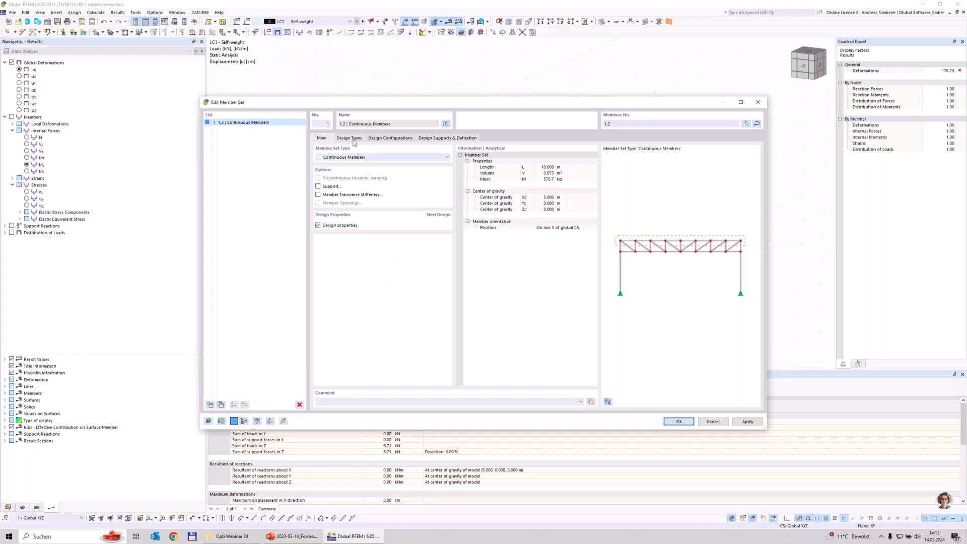
# - Assign new standard effective lengths to the member set, supported at its start and end nodes, and save the set
pyautogui.hotkey('ctrl', 'Tab')
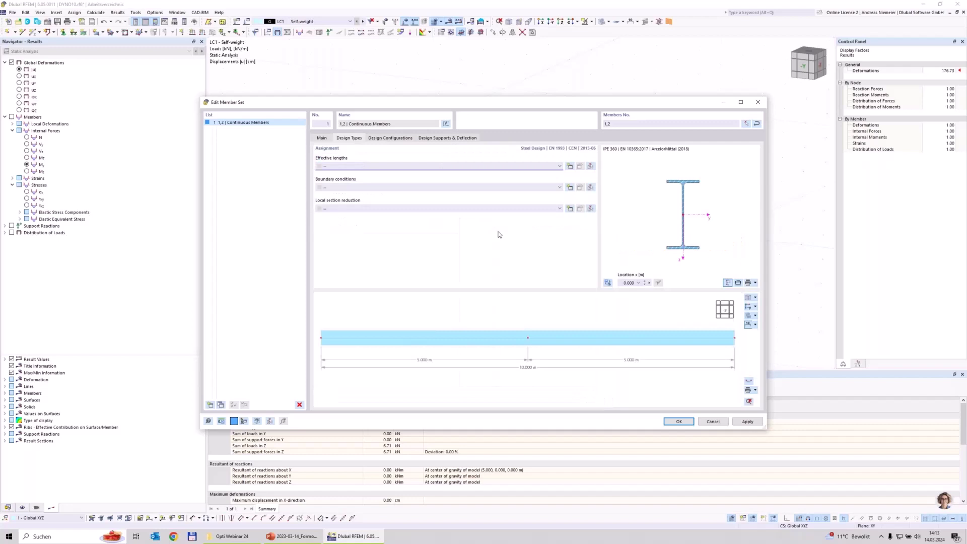
pyautogui.click(569, 167)
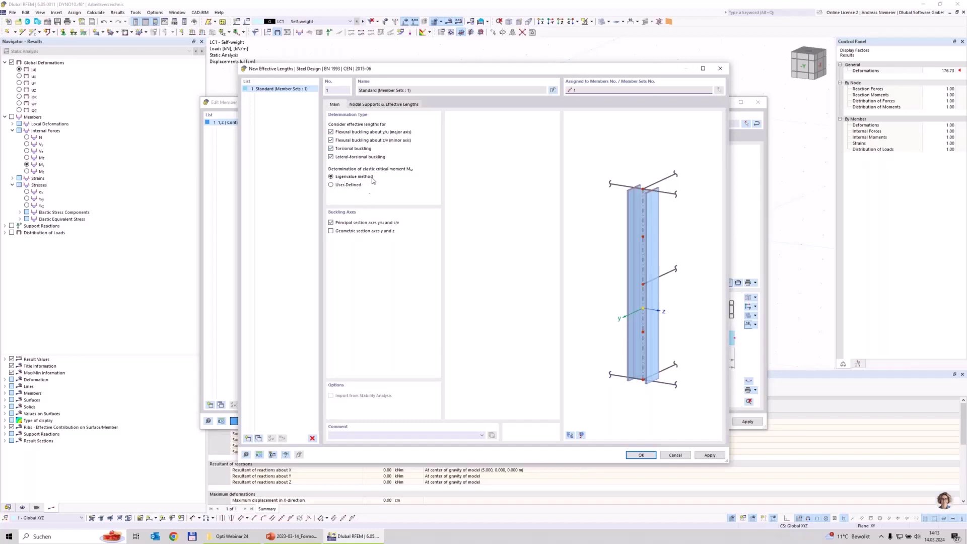
pyautogui.click(362, 105)
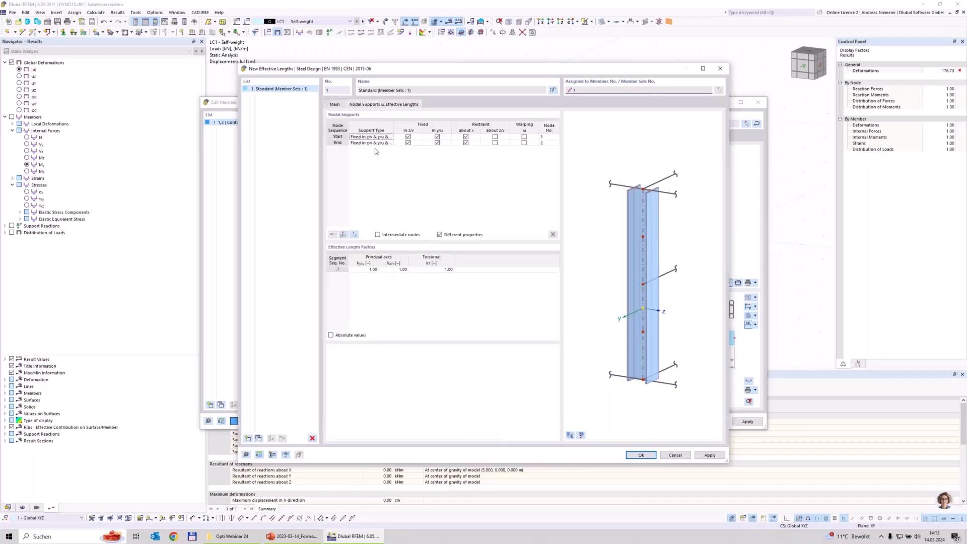
pyautogui.click(341, 144)
pyautogui.click(638, 454)
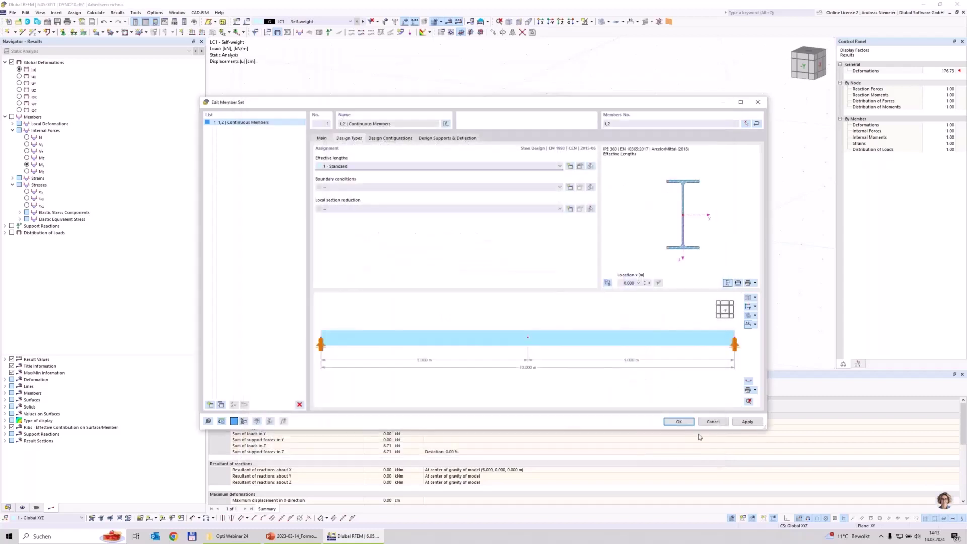
pyautogui.click(672, 424)
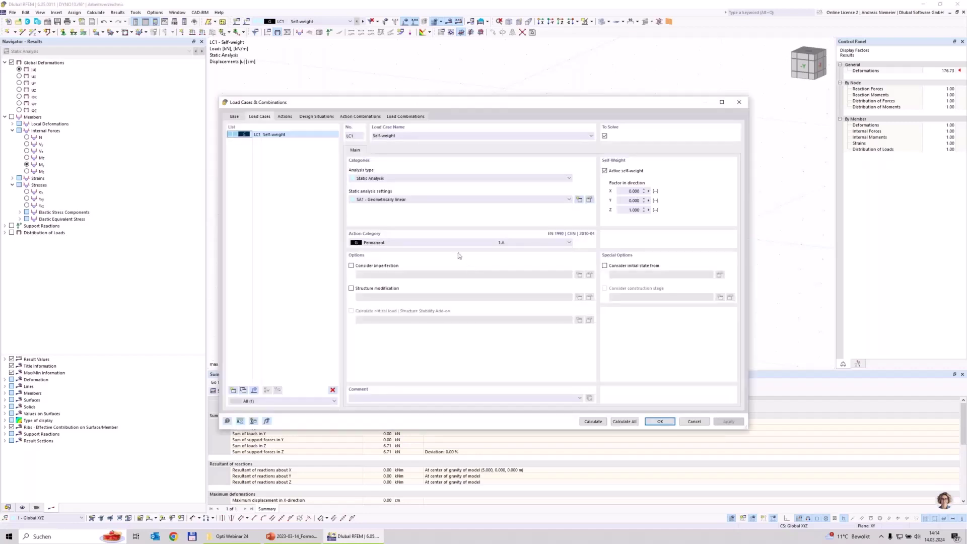
# - Disable the combination wizard in the load case settings and delete the automatically generated combinations
pyautogui.click(235, 116)
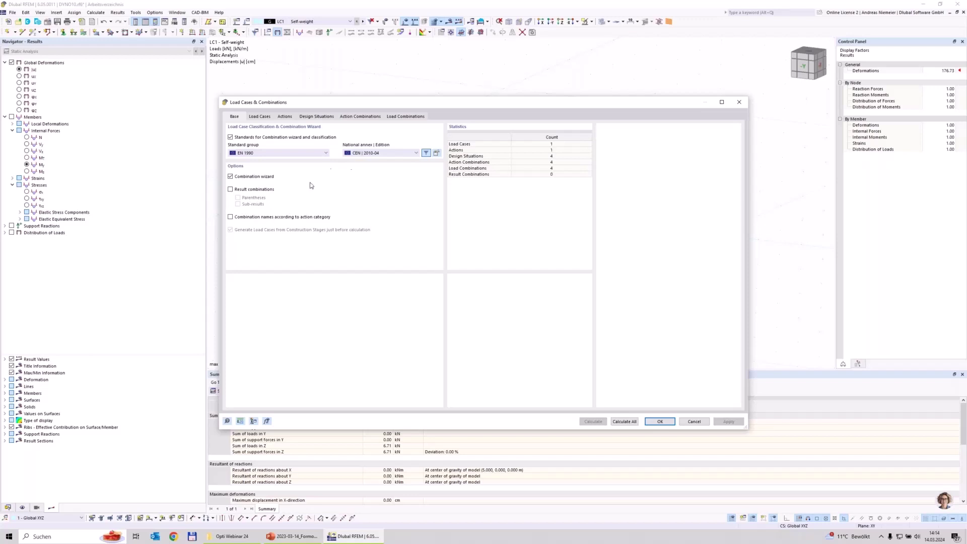
pyautogui.click(231, 178)
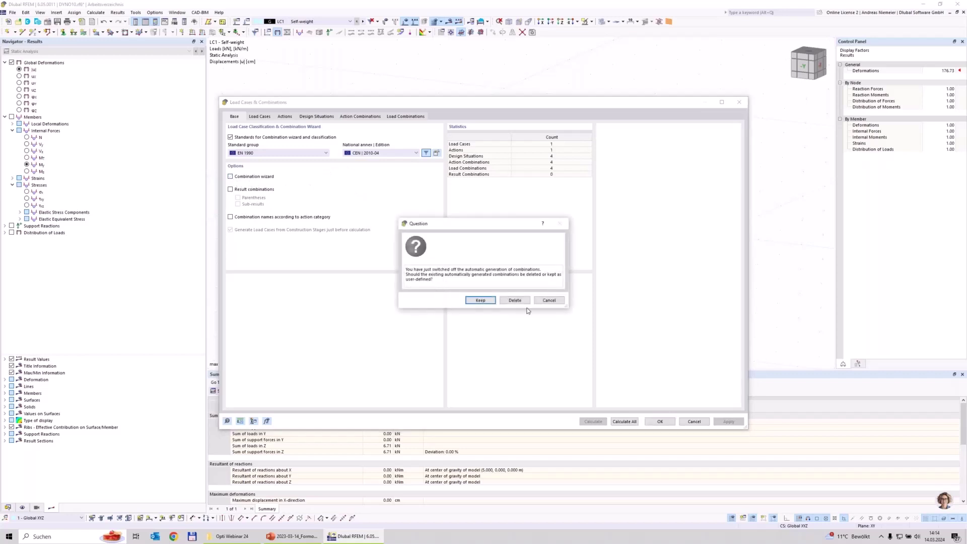
pyautogui.click(515, 300)
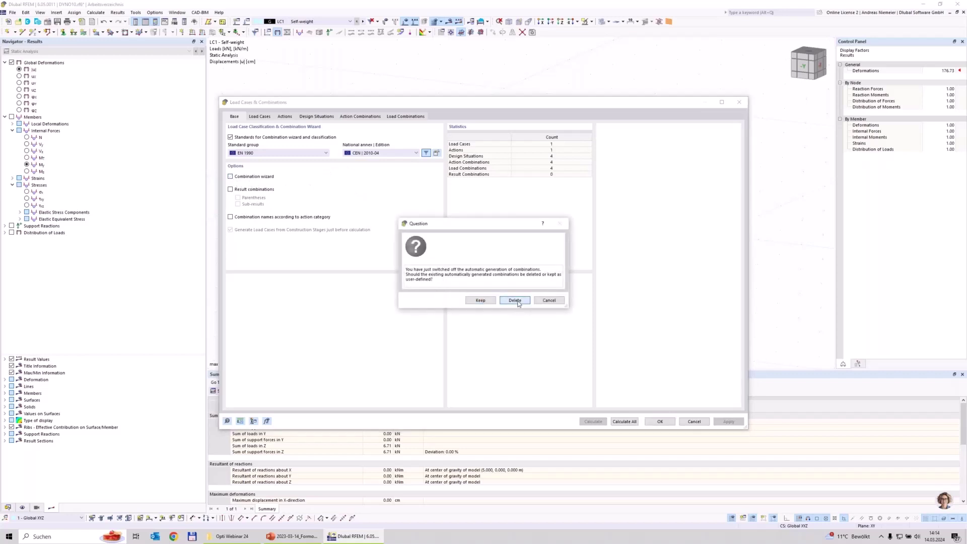
# - Delete the serviceability design situations DS2 to DS4, keeping only the ULS situation DS1
pyautogui.click(260, 116)
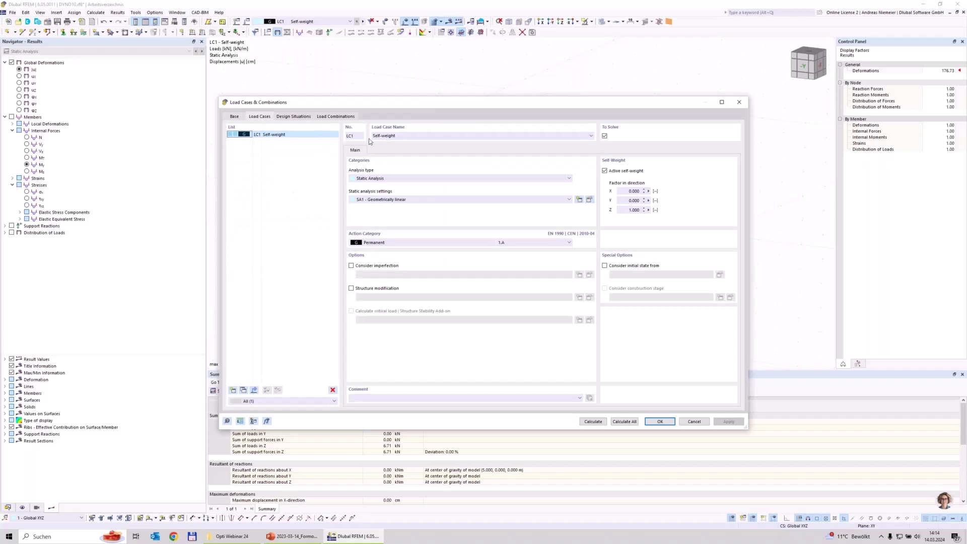
pyautogui.click(296, 116)
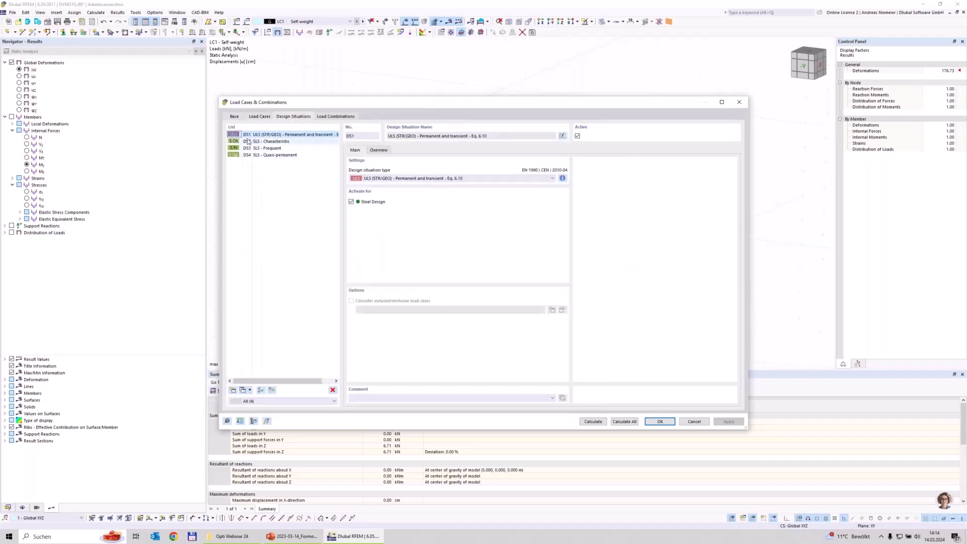
pyautogui.click(267, 142)
pyautogui.keyDown('shift'); pyautogui.click(279, 155); pyautogui.keyUp('shift')
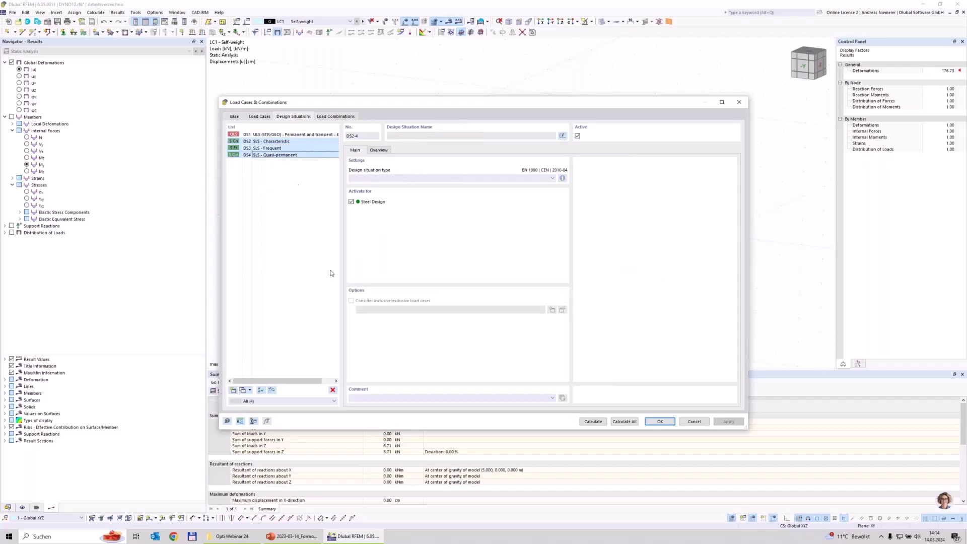
pyautogui.click(332, 390)
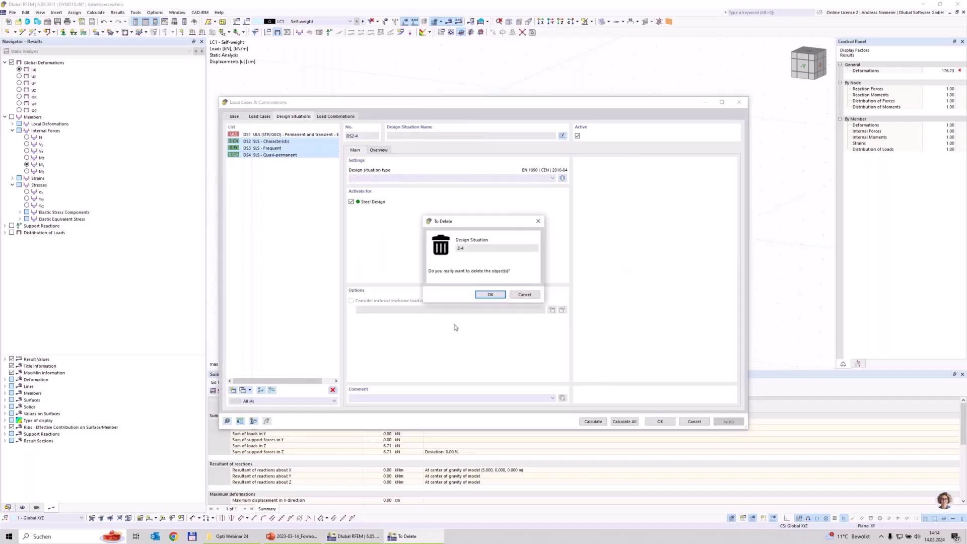
pyautogui.click(492, 296)
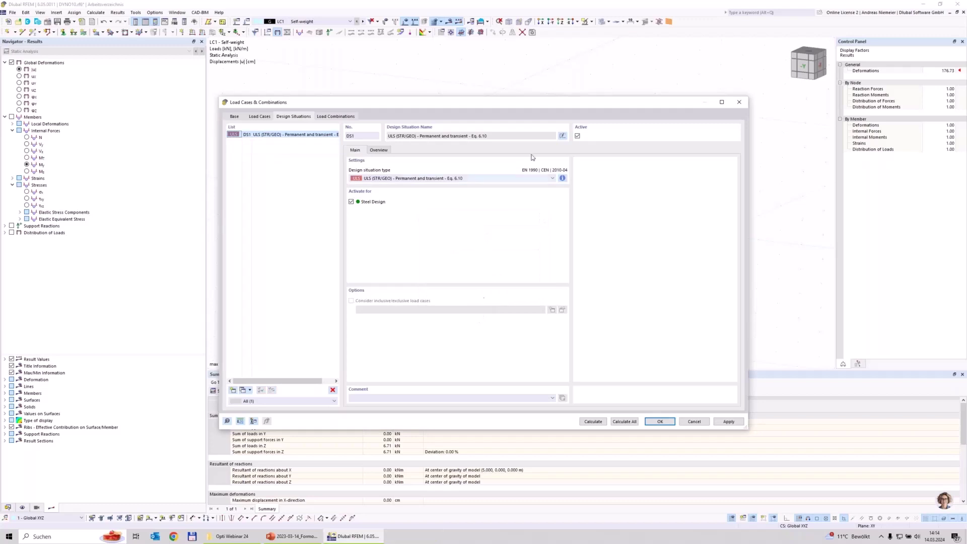
# - Create a load combination with geometrically linear static analysis, assign the self-weight load case LC1 with factor 1.00, and save it
pyautogui.click(332, 118)
pyautogui.click(233, 391)
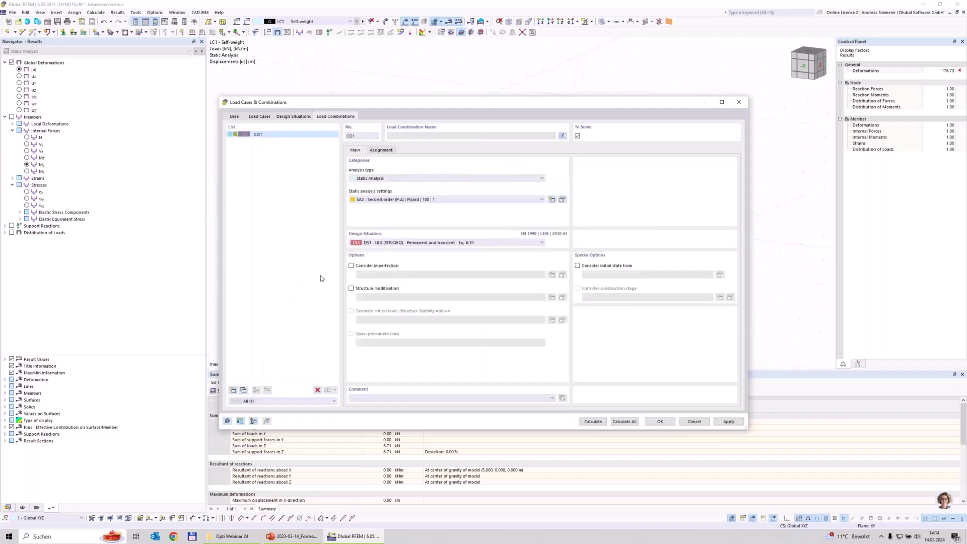
pyautogui.click(378, 200)
pyautogui.click(383, 207)
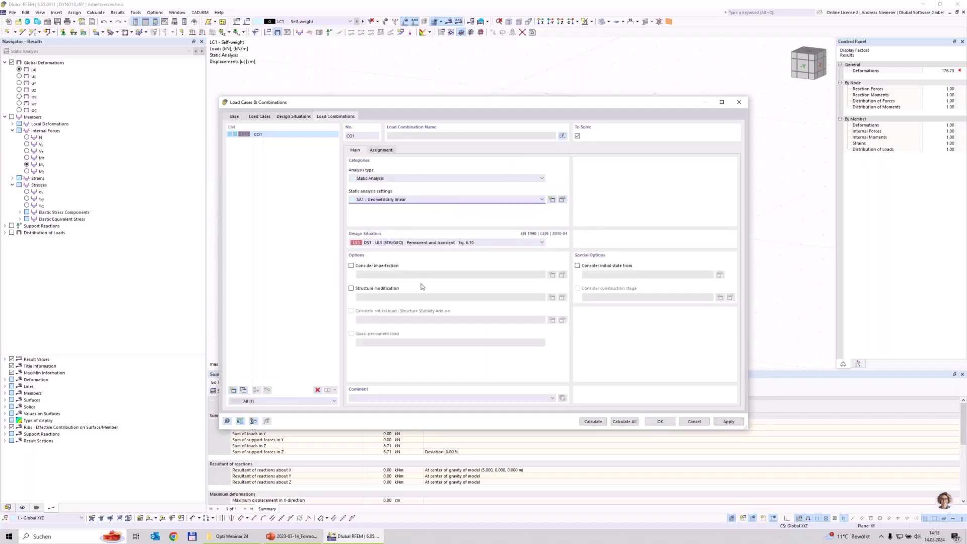
pyautogui.click(379, 150)
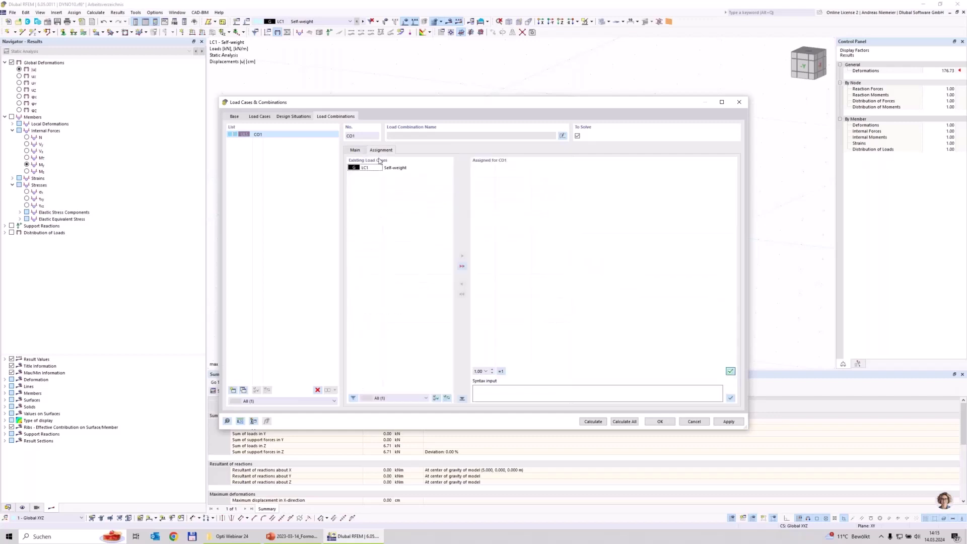
pyautogui.doubleClick(367, 167)
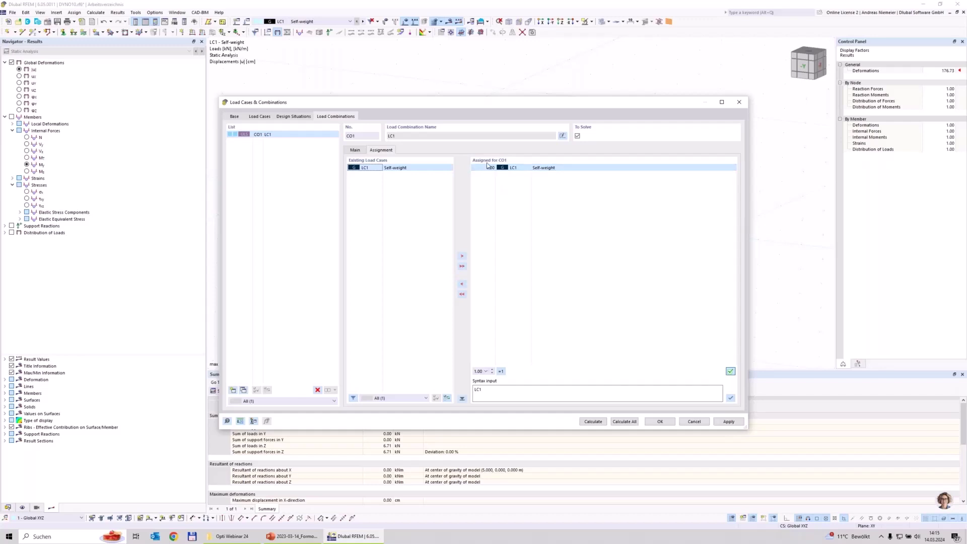
pyautogui.click(556, 168)
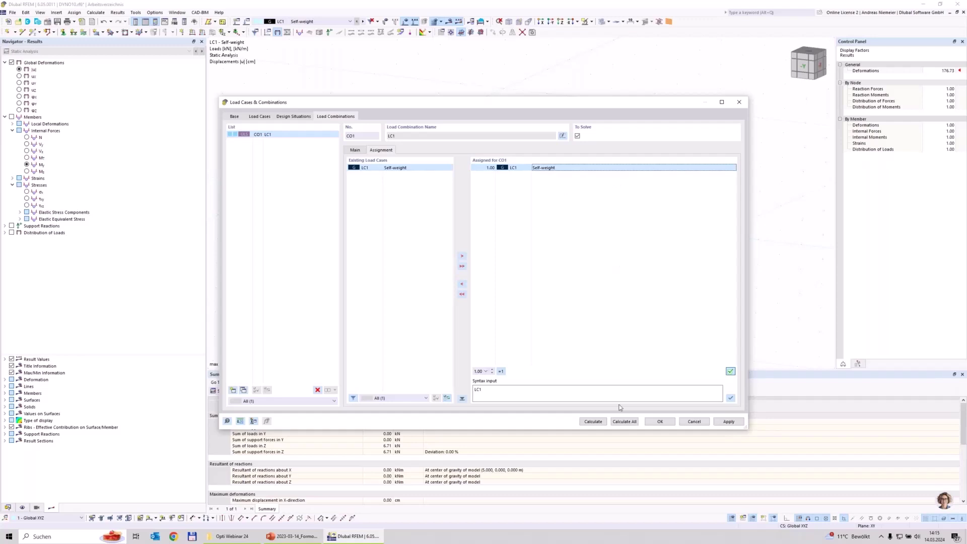
pyautogui.click(660, 422)
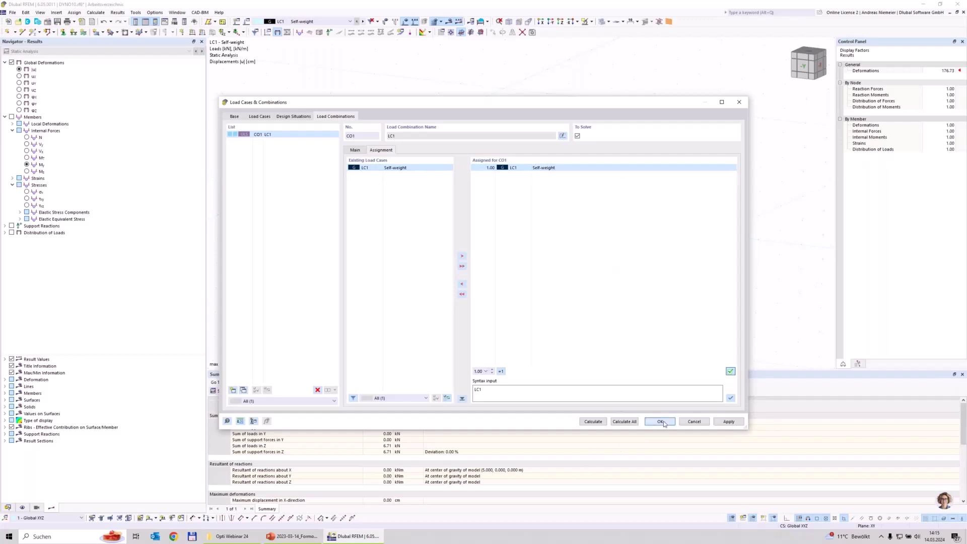
# - Run the steel design calculation and list the design ratios on members
pyautogui.click(487, 22)
pyautogui.click(496, 32)
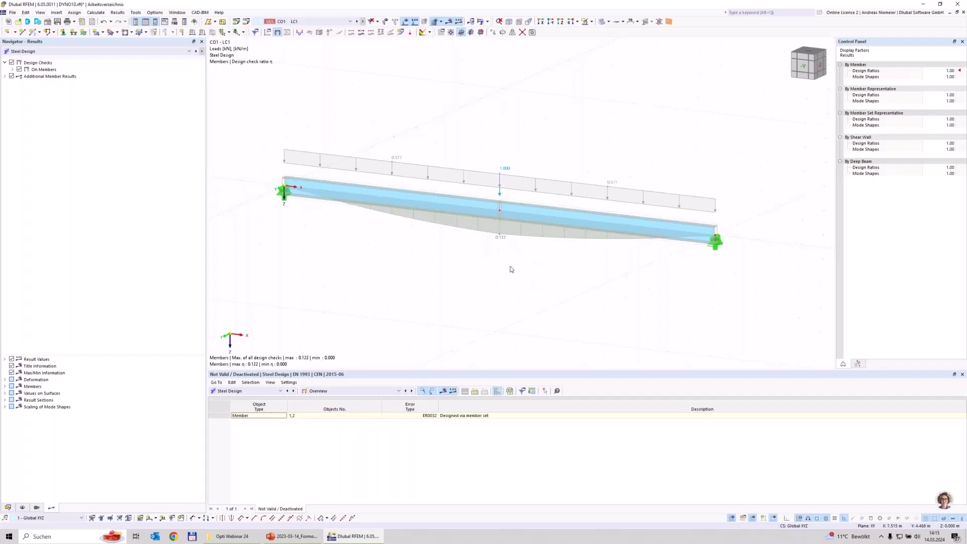
pyautogui.click(346, 393)
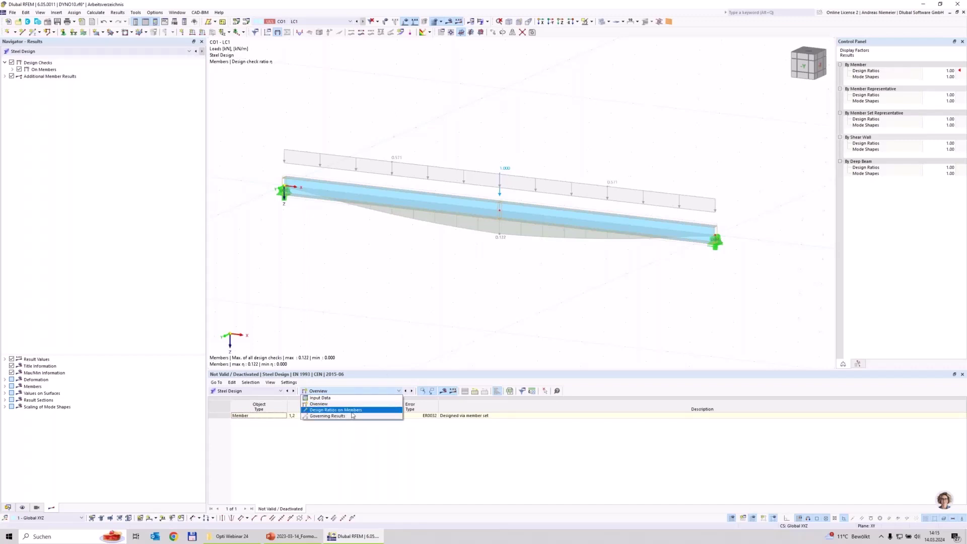
pyautogui.click(352, 411)
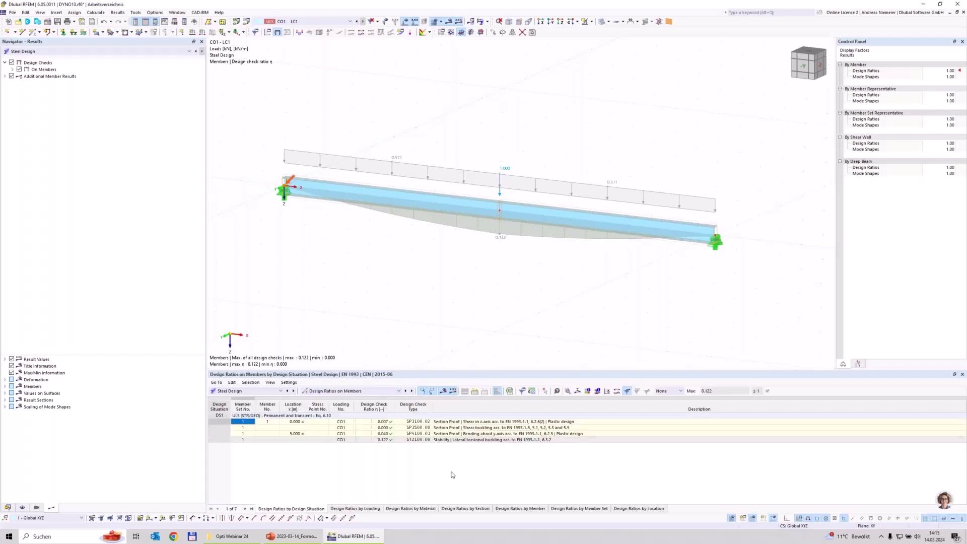
# - Review the design check details and formulas of the lateral-torsional buckling stability check
pyautogui.click(441, 422)
pyautogui.click(457, 440)
pyautogui.doubleClick(378, 439)
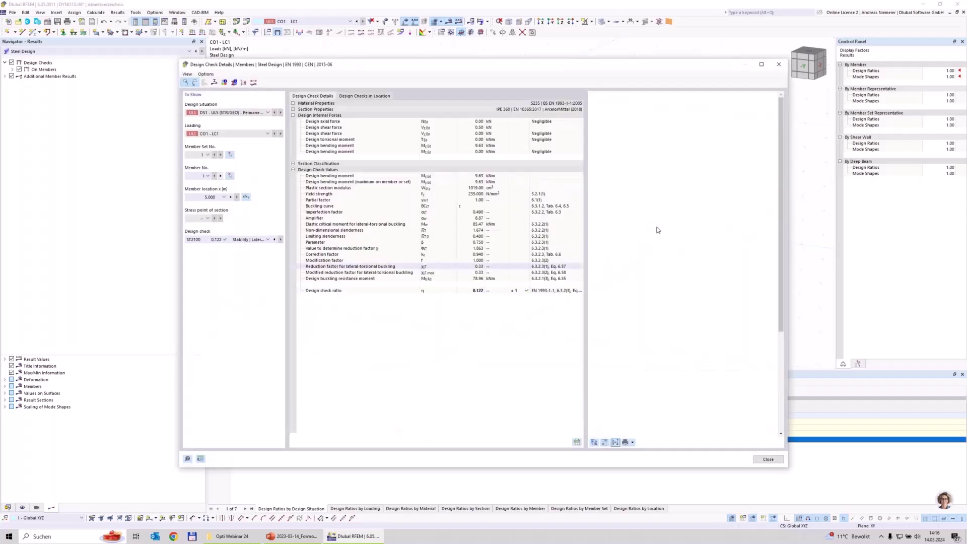
pyautogui.scroll(-3, 609, 153)
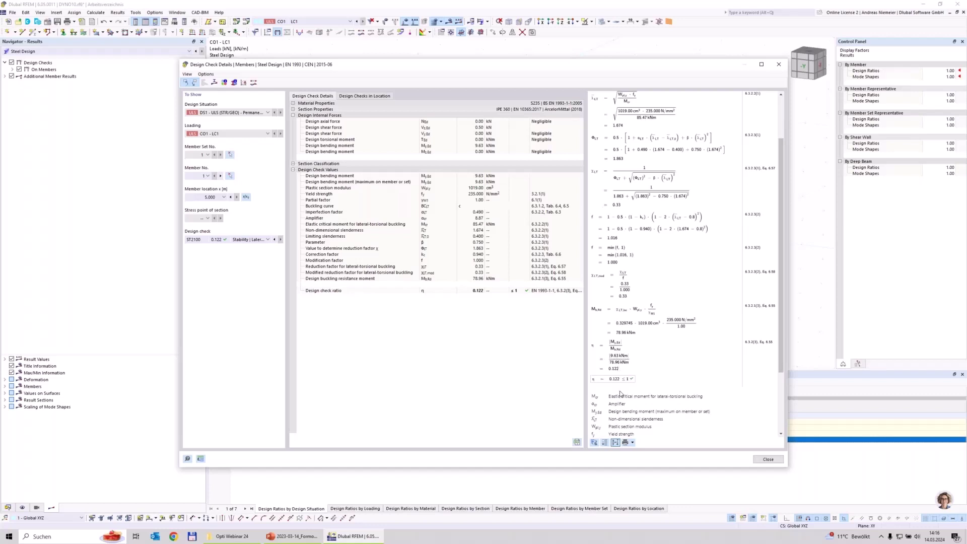
pyautogui.click(768, 459)
# - Display the beam's buckling mode shape as a coloured section deformation and inspect it from several angles
pyautogui.keyDown('ctrl'); pyautogui.moveTo(498, 313); pyautogui.dragTo(492, 226, button='middle'); pyautogui.keyUp('ctrl')
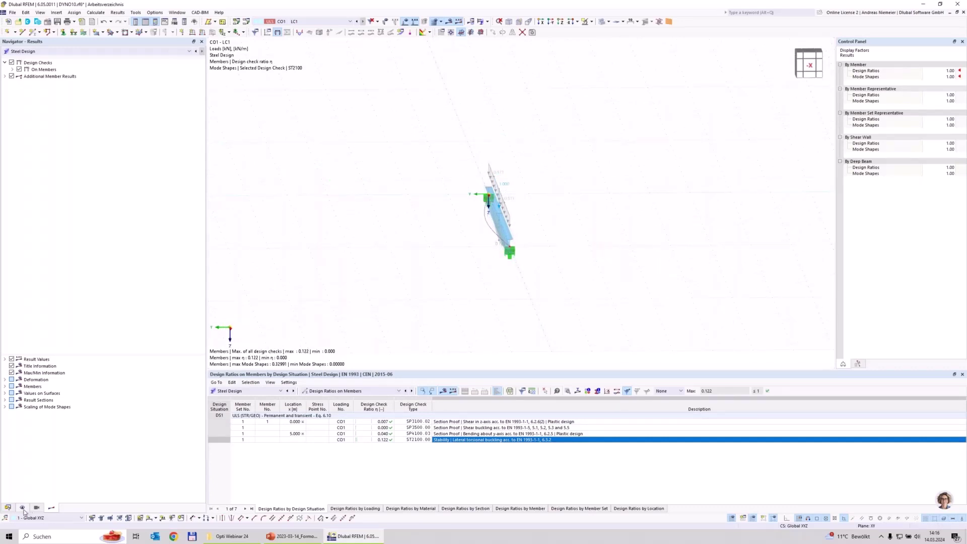
pyautogui.click(6, 380)
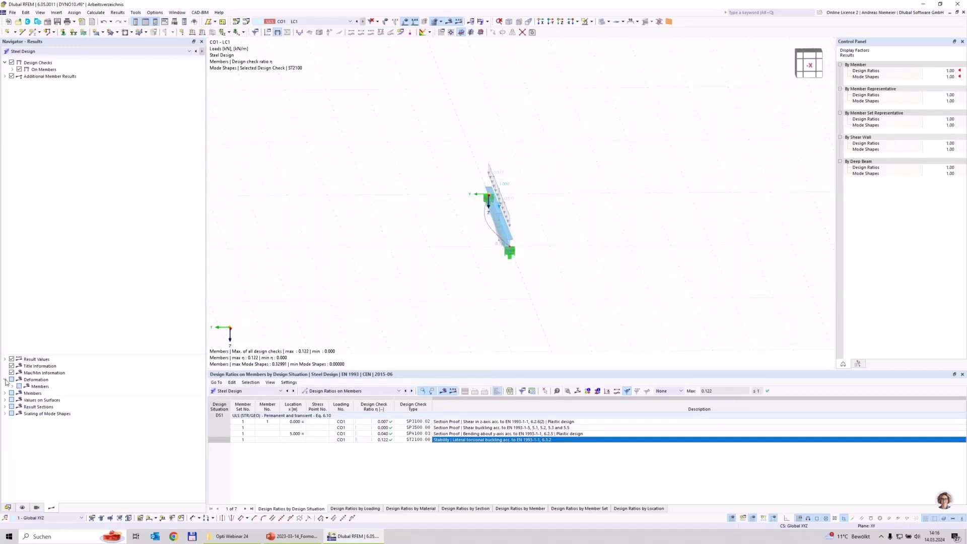
pyautogui.click(13, 386)
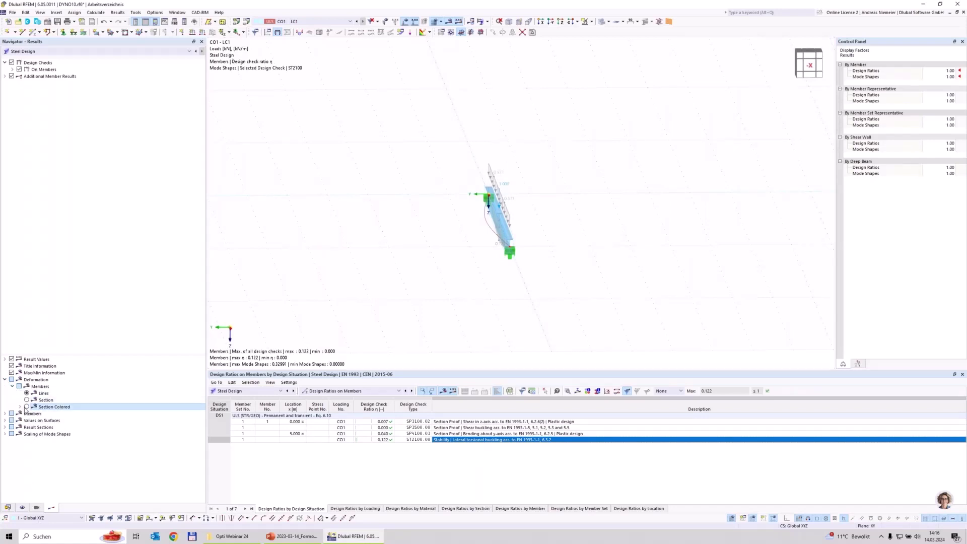
pyautogui.click(27, 406)
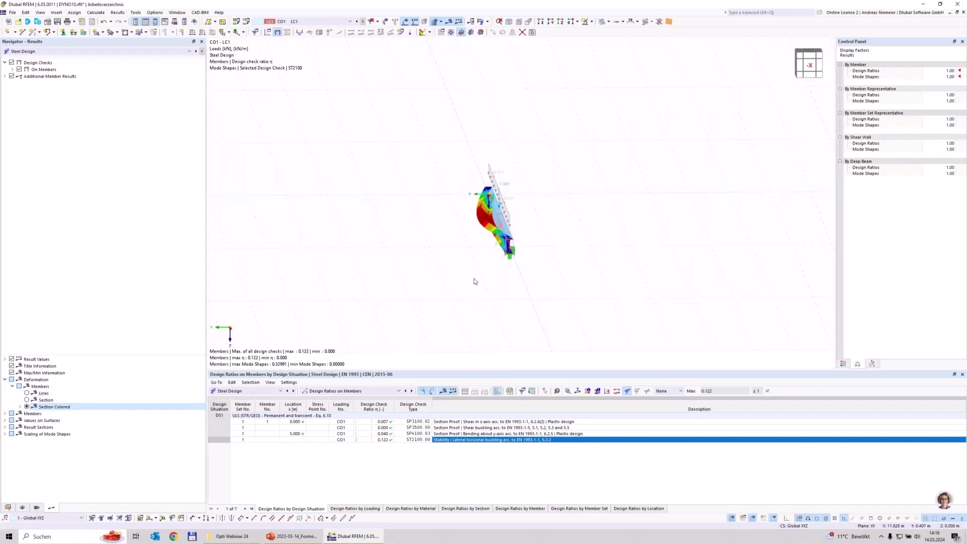
pyautogui.keyDown('ctrl'); pyautogui.moveTo(458, 252); pyautogui.dragTo(513, 262, button='middle'); pyautogui.keyUp('ctrl')
pyautogui.scroll(5, 554, 272)
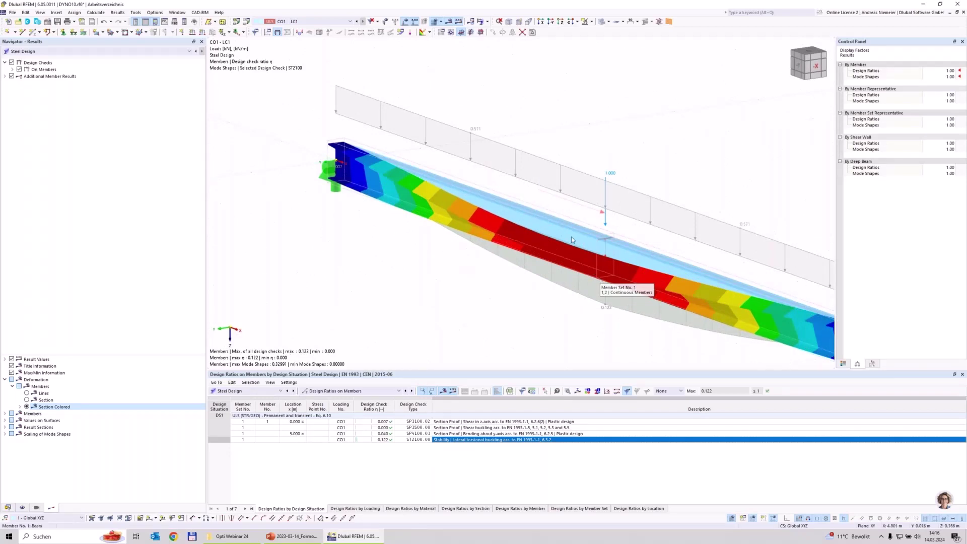
pyautogui.scroll(-3, 419, 216)
pyautogui.keyDown('ctrl'); pyautogui.moveTo(419, 215); pyautogui.dragTo(536, 237, button='middle'); pyautogui.keyUp('ctrl')
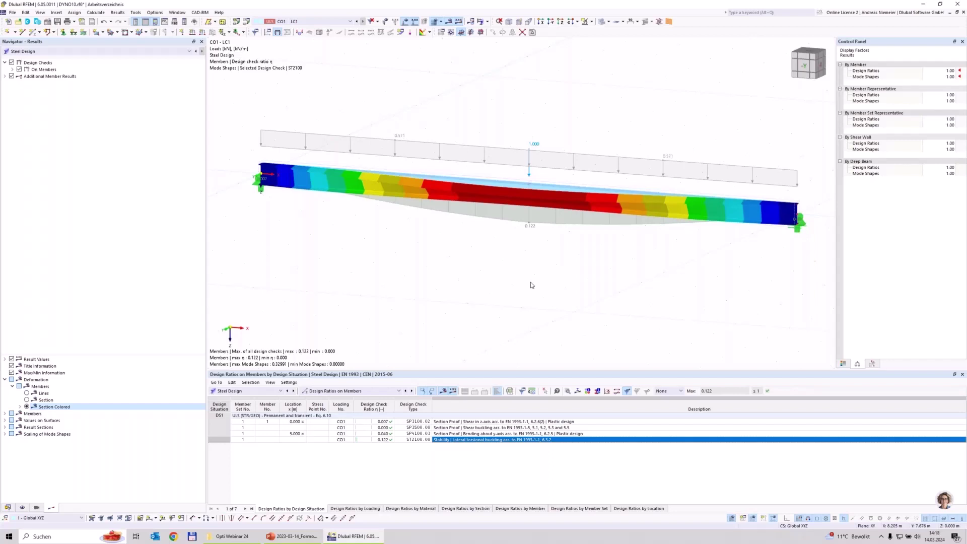
# - Add load case LC2 named Modal Analysis and set its analysis type to Modal Analysis
pyautogui.click(258, 399)
pyautogui.click(259, 392)
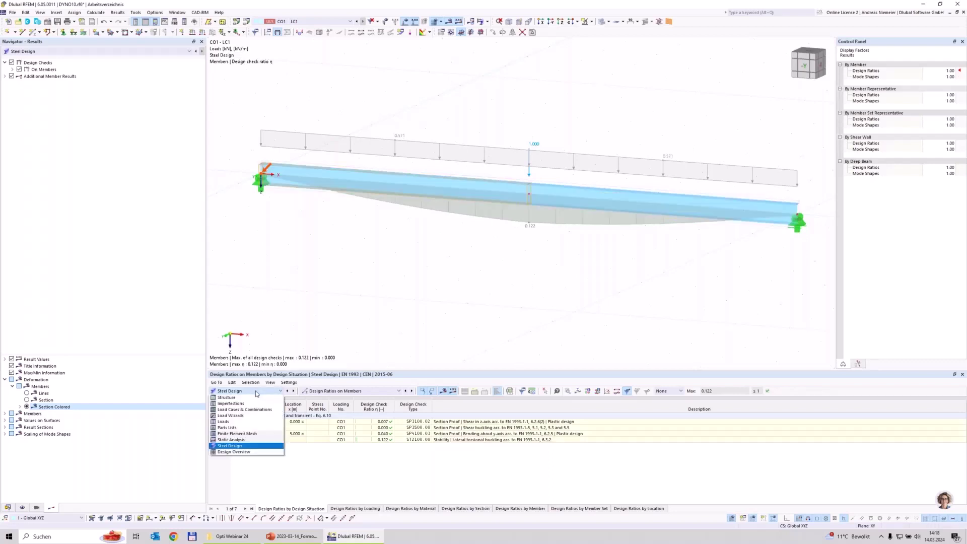
pyautogui.click(259, 421)
pyautogui.click(222, 427)
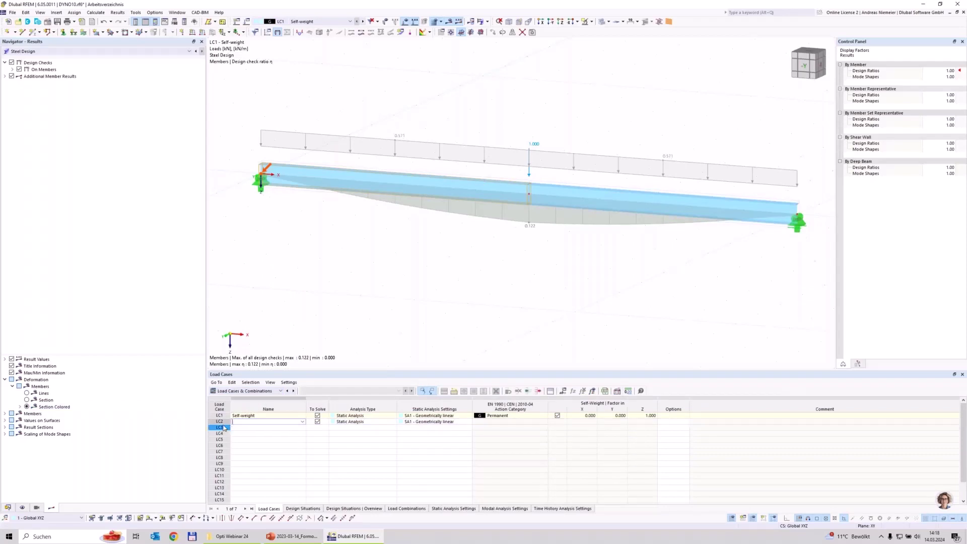
pyautogui.click(223, 423)
pyautogui.doubleClick(223, 425)
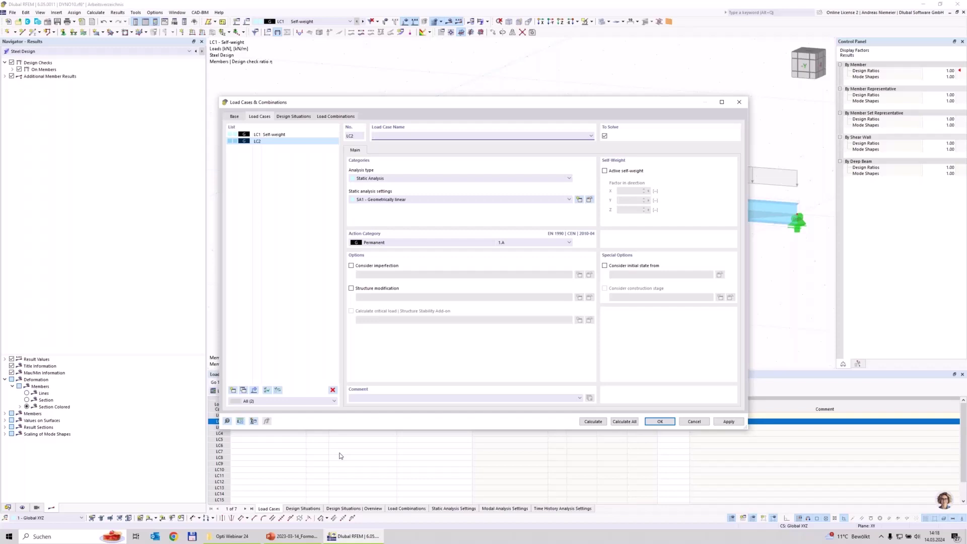
pyautogui.write('Modal Analysis')
pyautogui.click(385, 178)
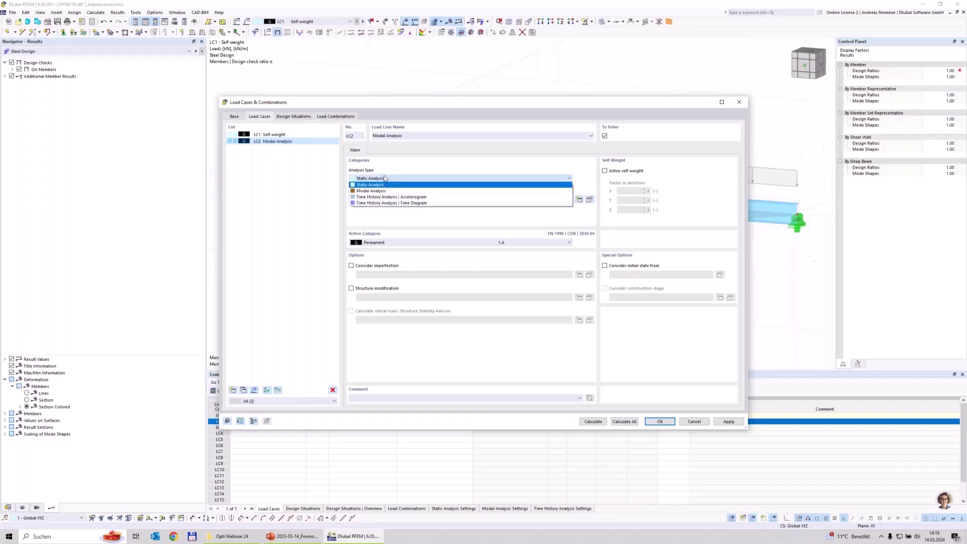
pyautogui.click(360, 191)
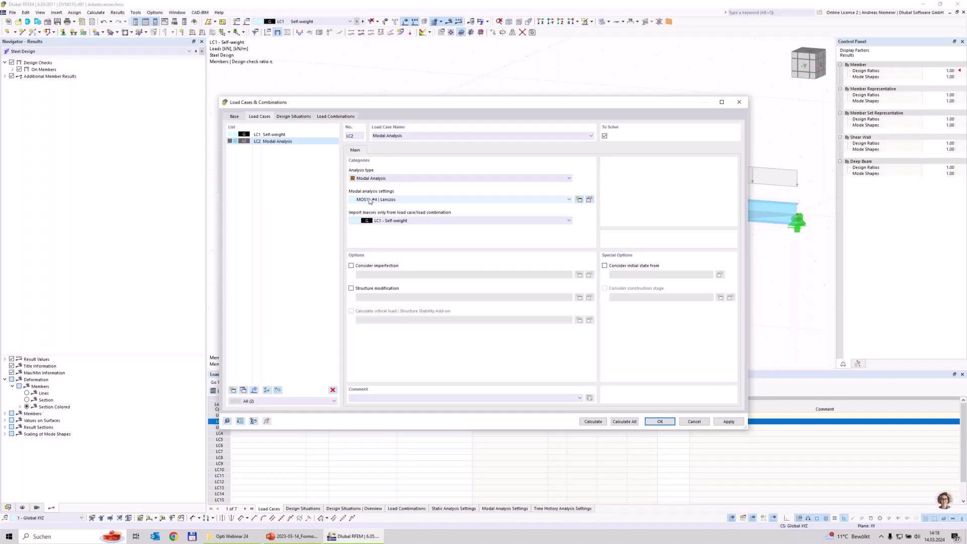
# - Set LC2's modal settings to determine modes automatically by effective modal mass factors and solve by root of characteristic polynomial
pyautogui.click(589, 200)
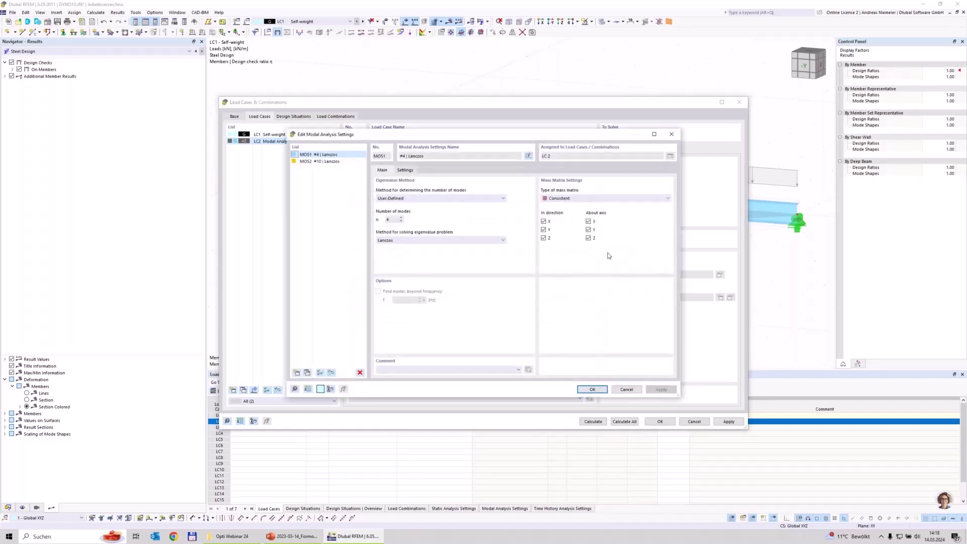
pyautogui.click(398, 198)
pyautogui.click(405, 205)
pyautogui.click(392, 220)
pyautogui.doubleClick(394, 220)
pyautogui.click(432, 198)
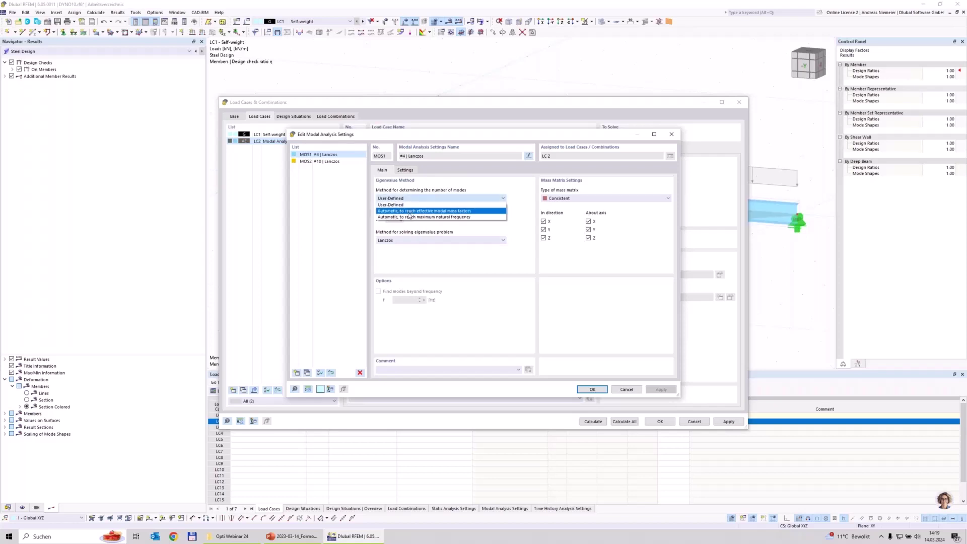
pyautogui.click(418, 211)
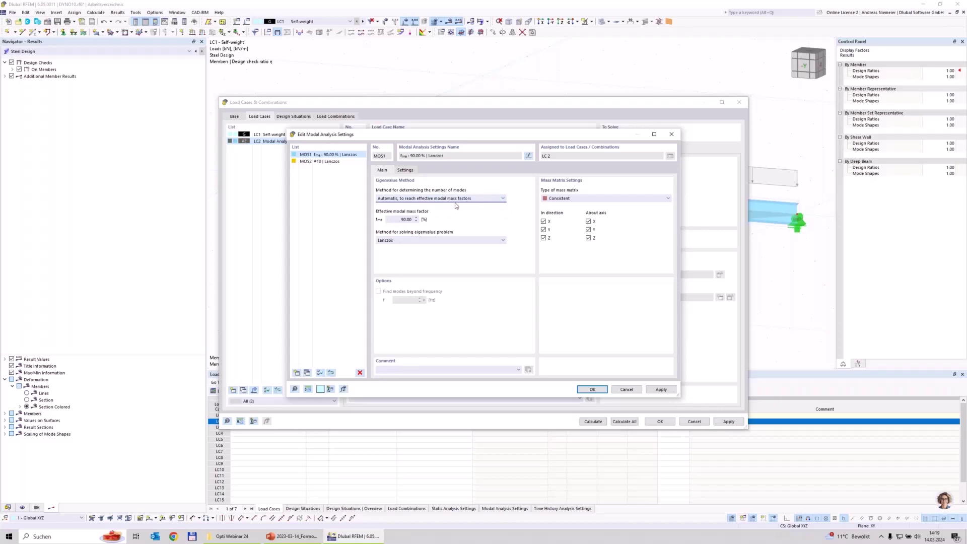
pyautogui.click(389, 220)
pyautogui.click(439, 241)
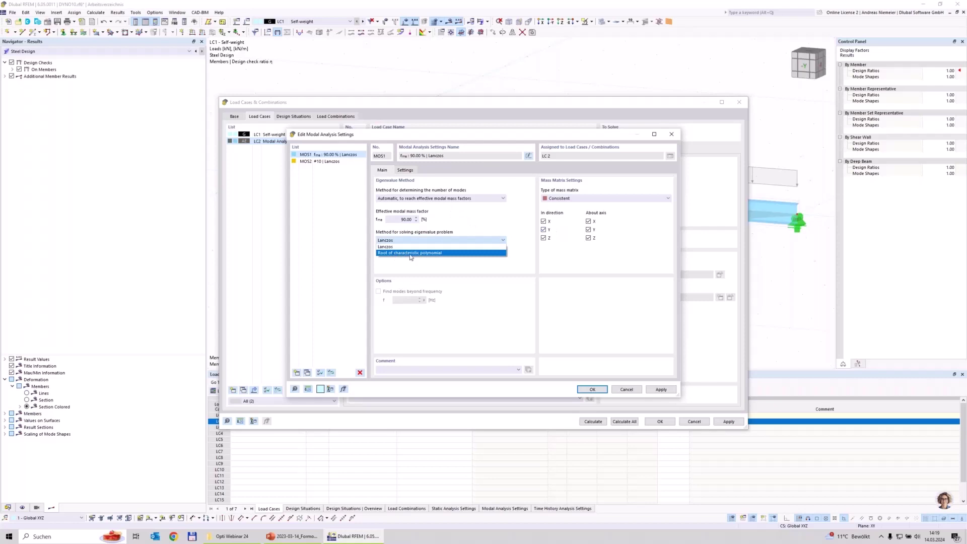
pyautogui.click(405, 254)
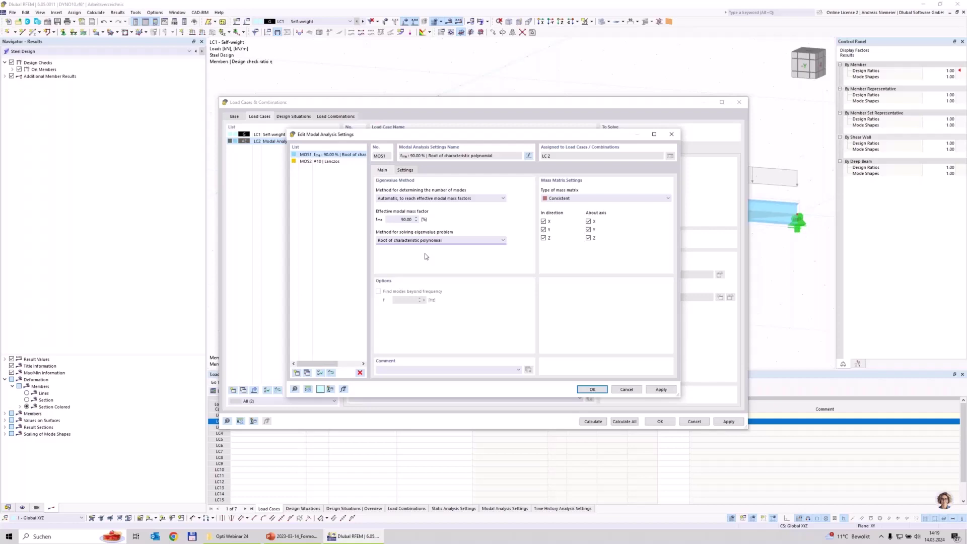
# - Restrict the mass matrix to the Z direction and rotation about the Y axis, and save the modal settings
pyautogui.click(543, 231)
pyautogui.click(544, 222)
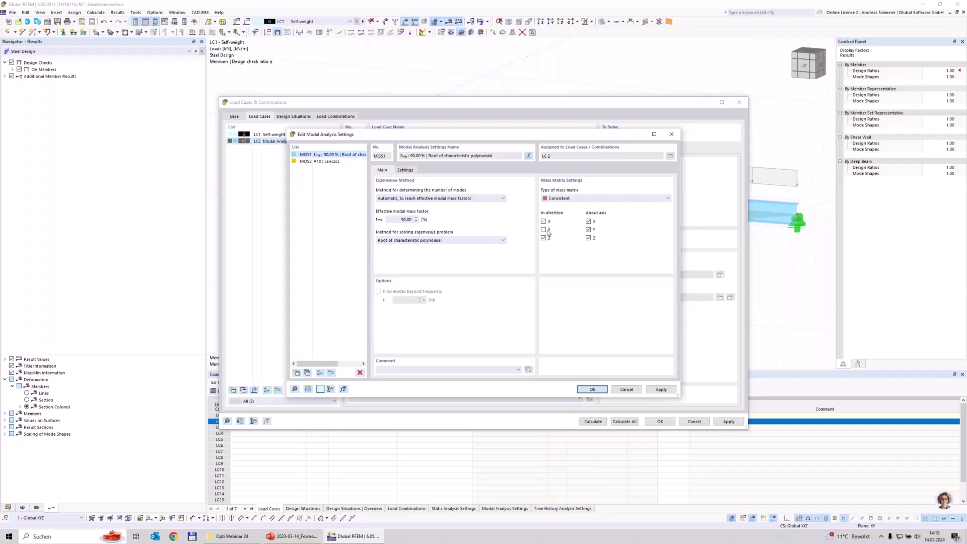
pyautogui.click(588, 237)
pyautogui.click(588, 221)
pyautogui.click(593, 389)
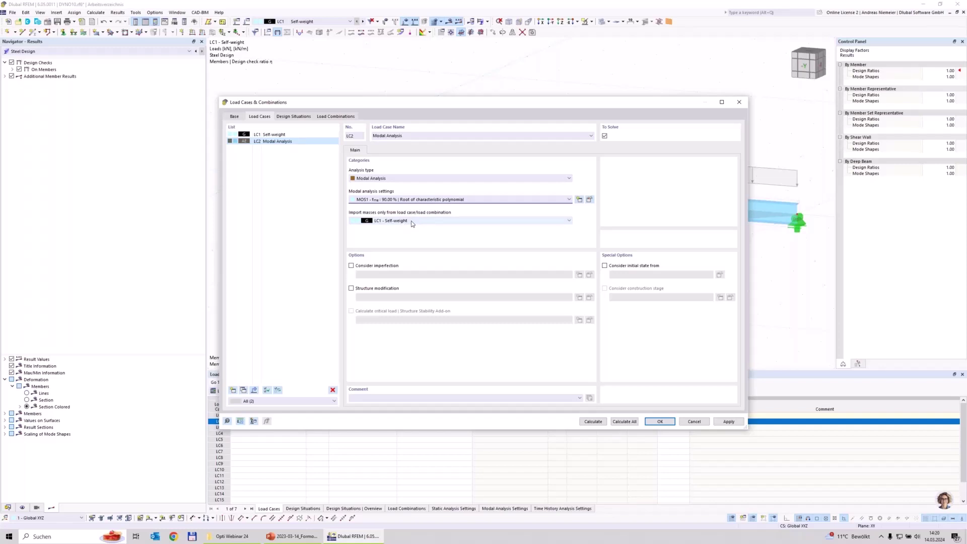
# - Calculate the modal analysis load case and switch the results display to Modal Analysis
pyautogui.click(592, 422)
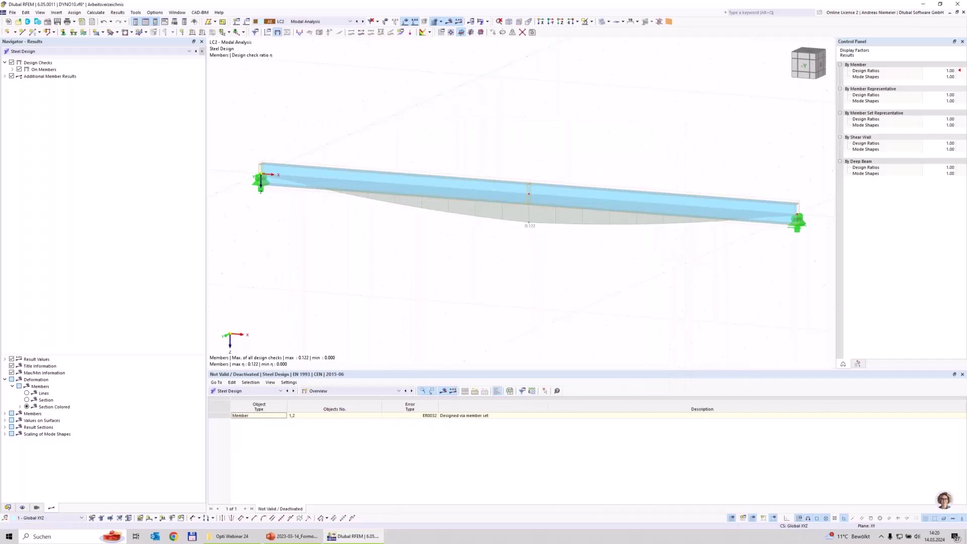
pyautogui.click(143, 51)
pyautogui.click(126, 63)
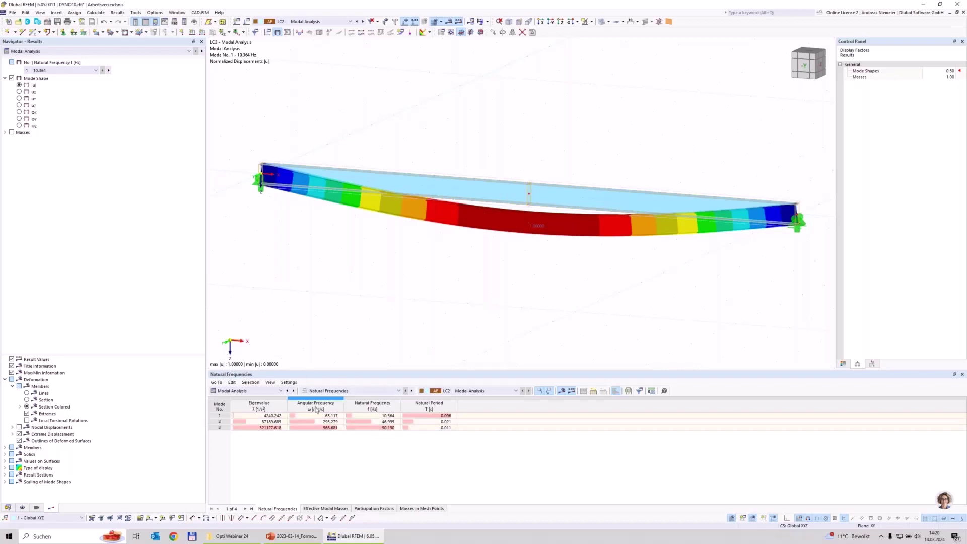
# - Compare the beam's three mode shapes and their natural frequencies
pyautogui.click(375, 416)
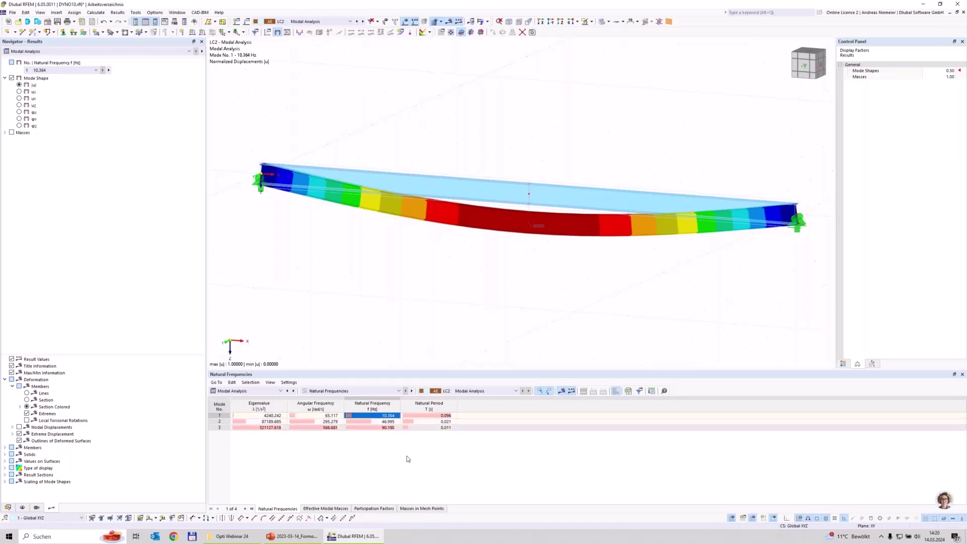
pyautogui.click(392, 421)
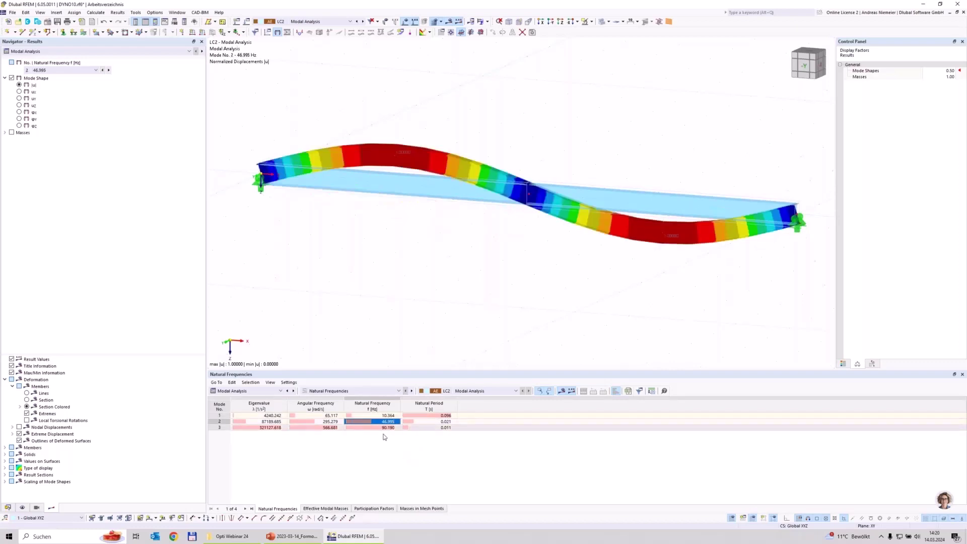
pyautogui.click(387, 428)
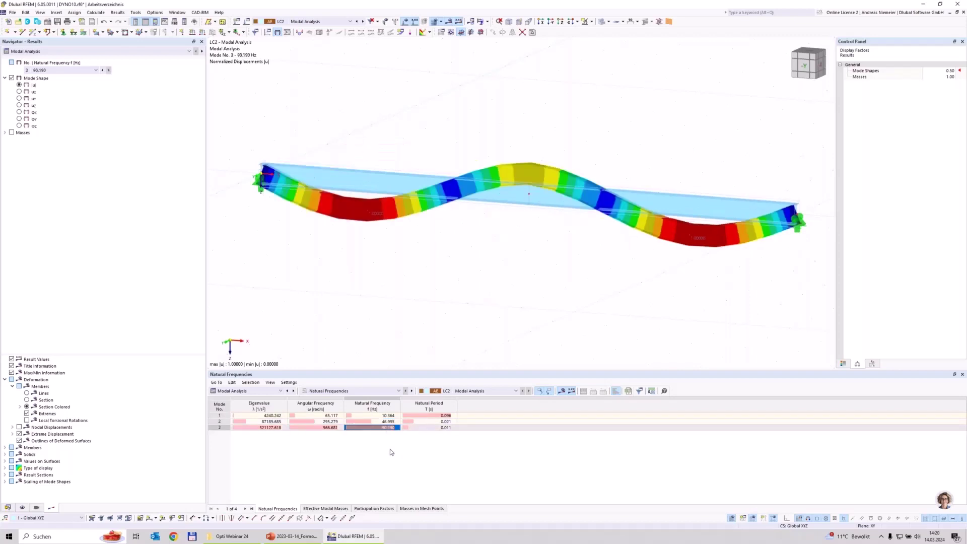
pyautogui.press('Up')
pyautogui.press('Up')
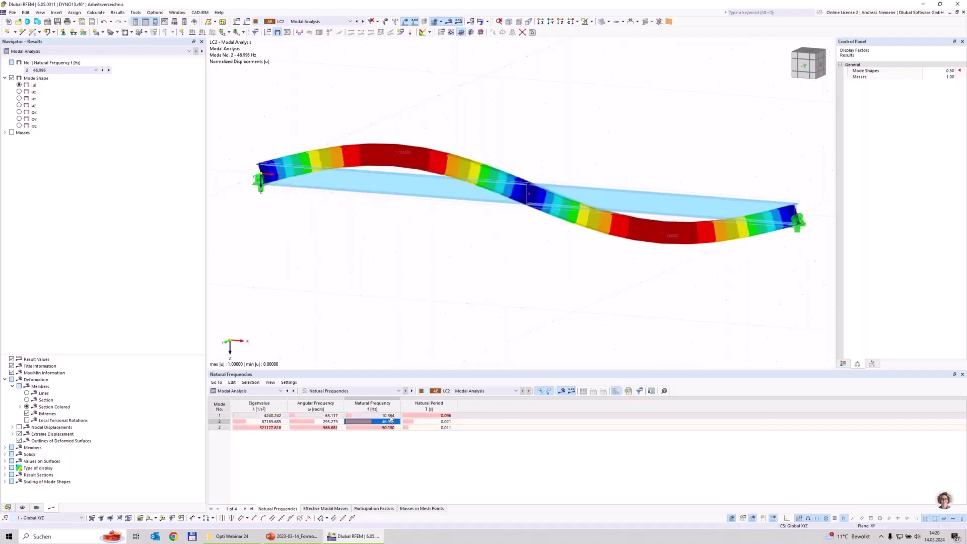
# - View the third mode shape and examine the summed Z-direction mass factor among the effective modal masses
pyautogui.press('Down')
pyautogui.press('Down')
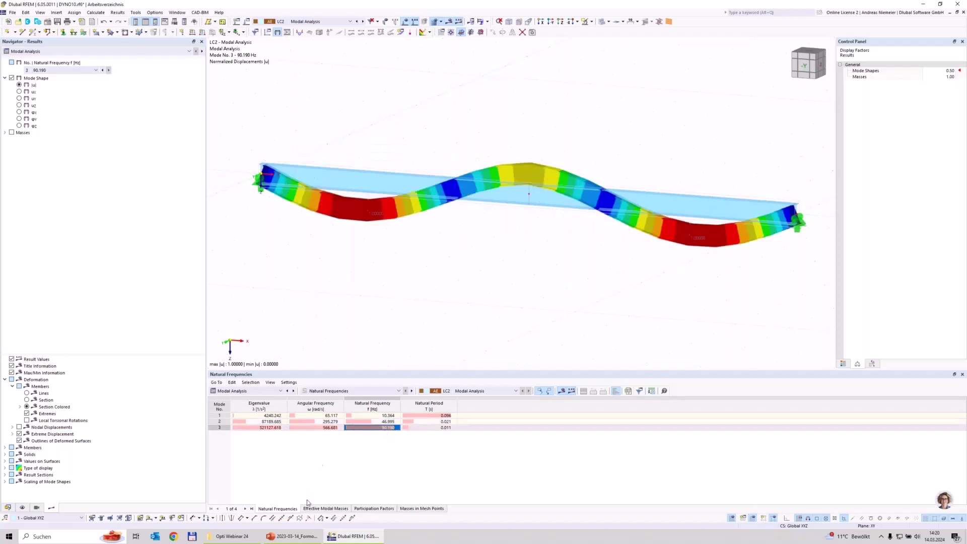
pyautogui.click(326, 508)
pyautogui.click(538, 433)
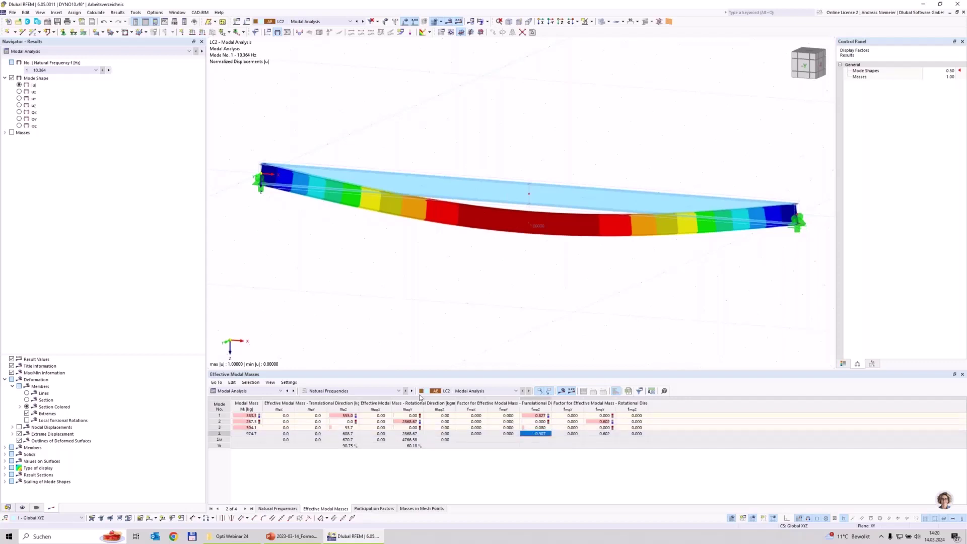
# - Return to the natural frequencies and compare the first and second modes, ending on mode 1
pyautogui.click(278, 508)
pyautogui.press('Up')
pyautogui.press('Up')
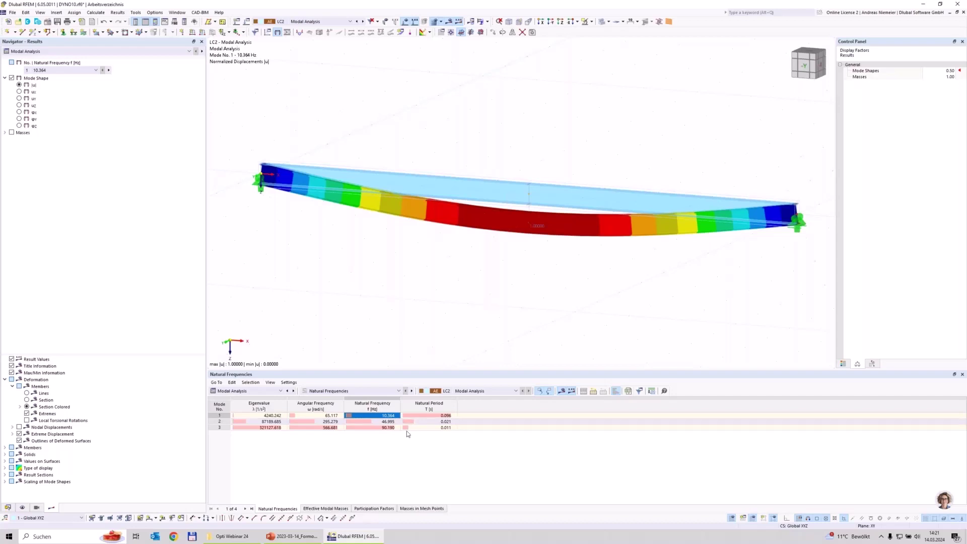
pyautogui.click(381, 421)
pyautogui.click(383, 416)
pyautogui.click(383, 420)
pyautogui.press('Up')
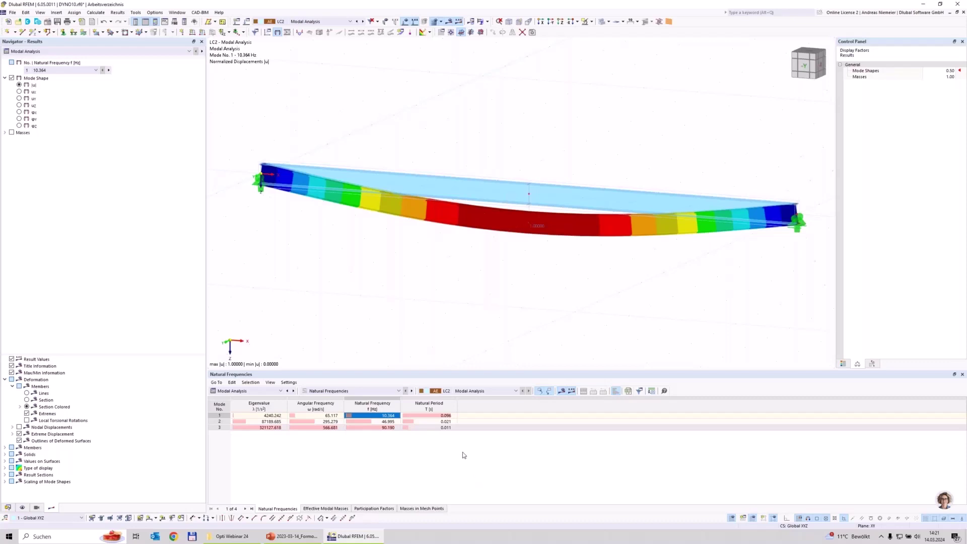
# - Create load case LC3 named "Washing Machine" with the analysis type Time History Analysis | Time Diagram
pyautogui.click(249, 391)
pyautogui.click(236, 410)
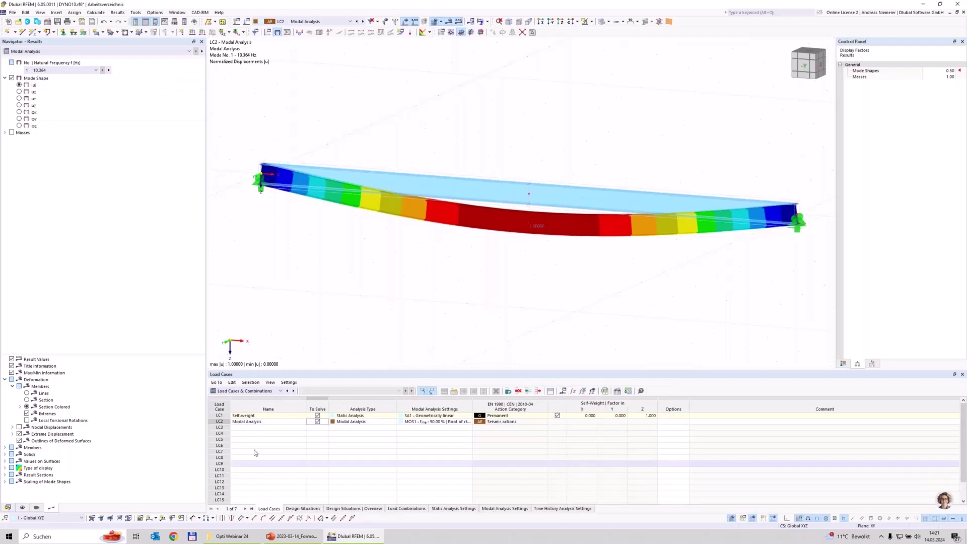
pyautogui.click(220, 427)
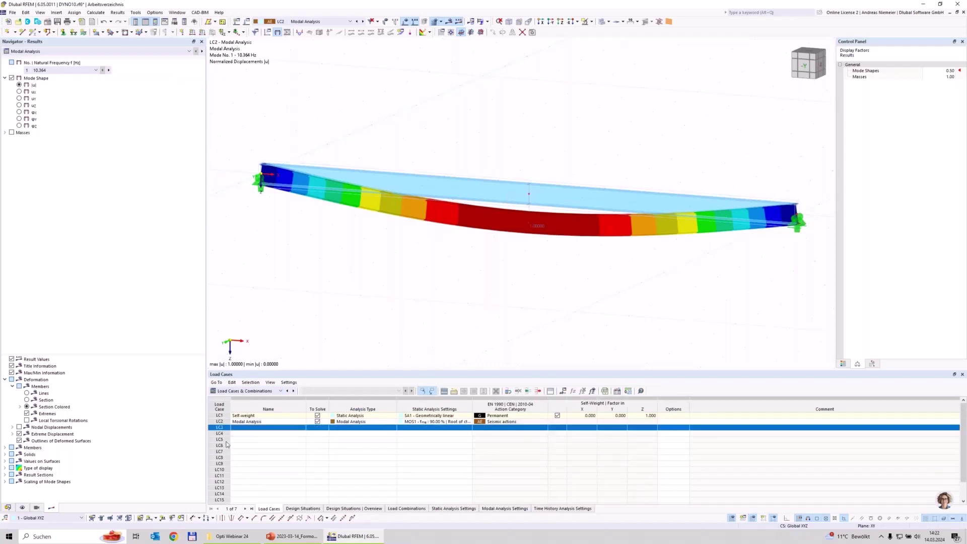
pyautogui.doubleClick(221, 429)
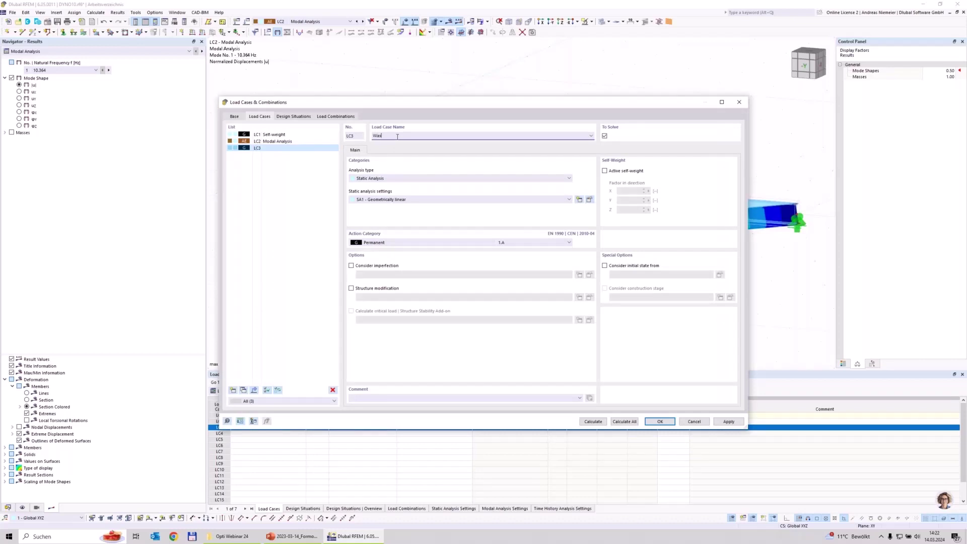
pyautogui.write('Washing Machine')
pyautogui.click(361, 178)
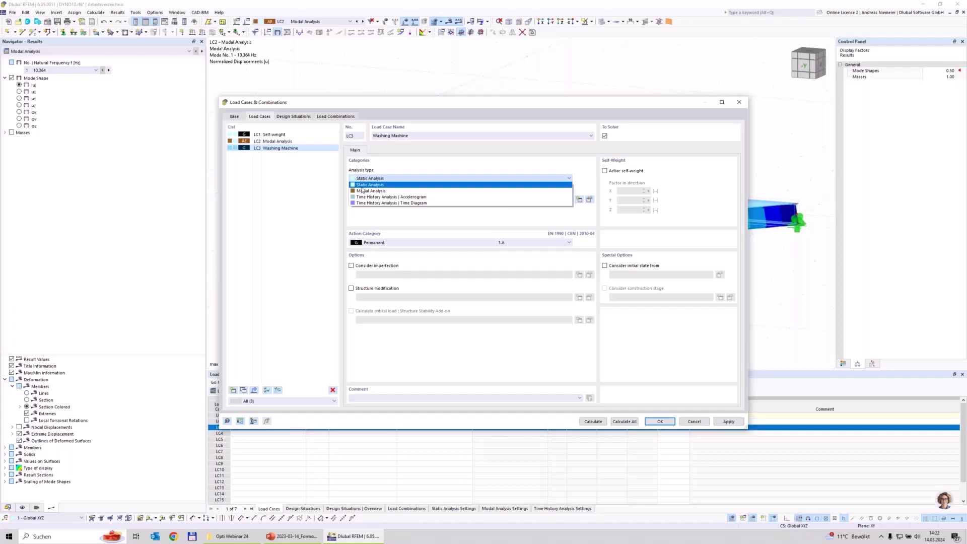
pyautogui.click(371, 203)
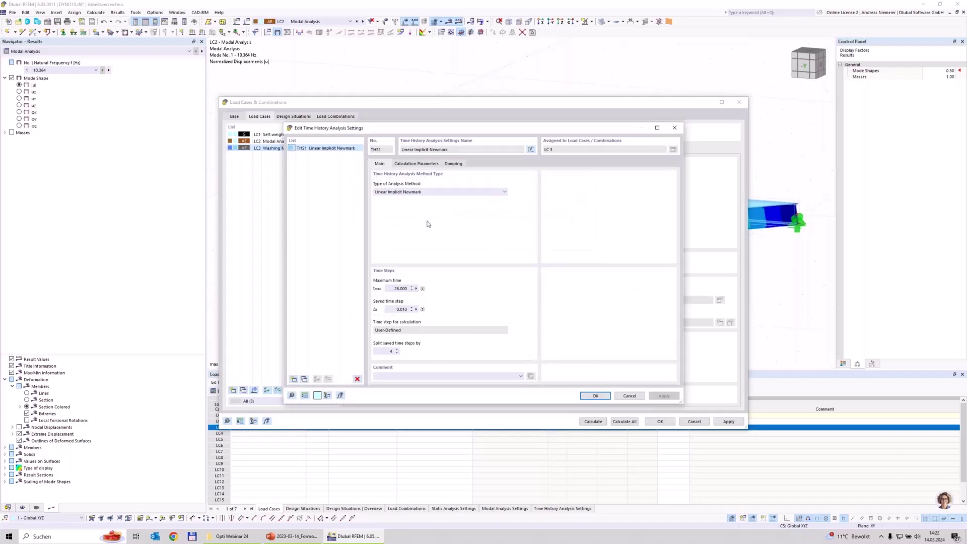
# - Set LC3's time history analysis method to Linear Modal with a maximum time of 4 s
pyautogui.click(403, 192)
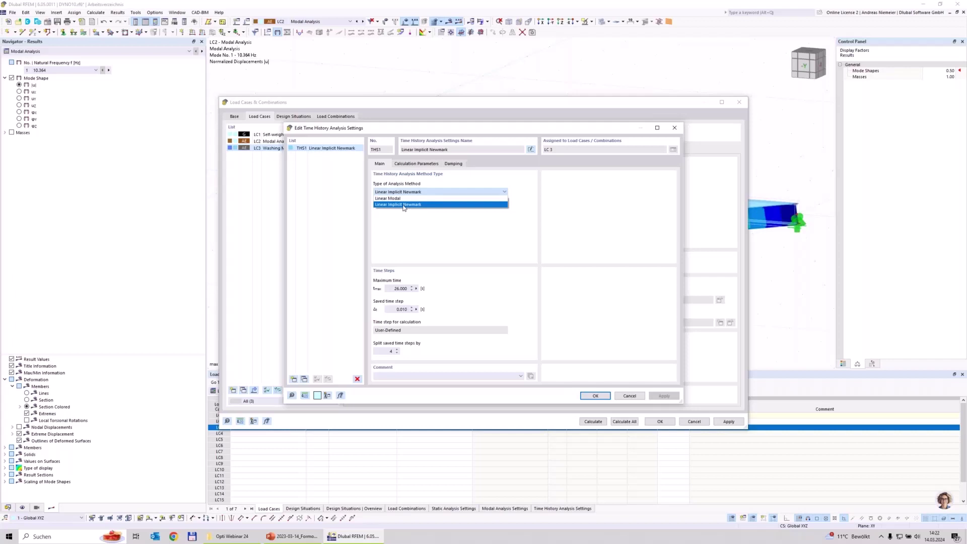
pyautogui.click(390, 199)
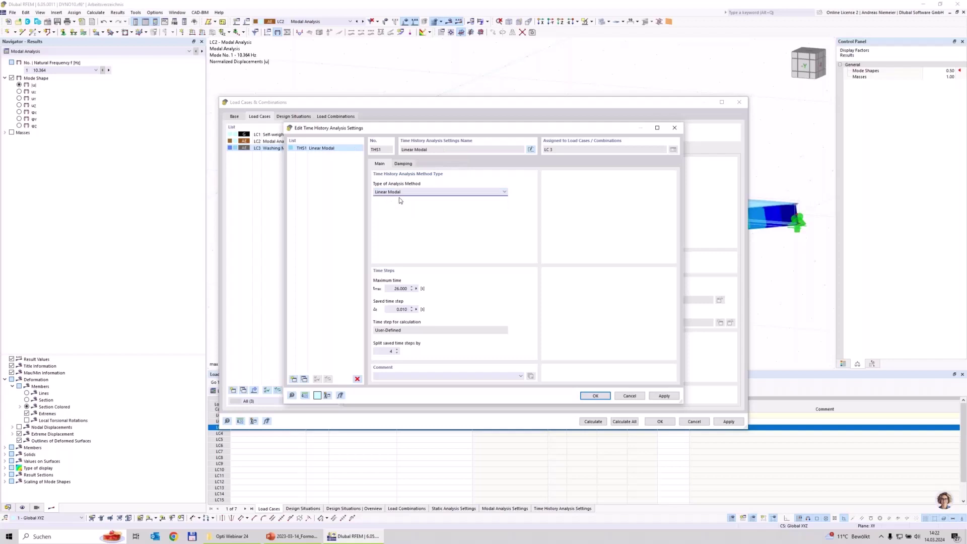
pyautogui.moveTo(394, 289); pyautogui.dragTo(428, 291)
pyautogui.write('4')
# - Set the damping type to constant Lehr's damping, enter the damping constant, and save the time history settings
pyautogui.click(404, 164)
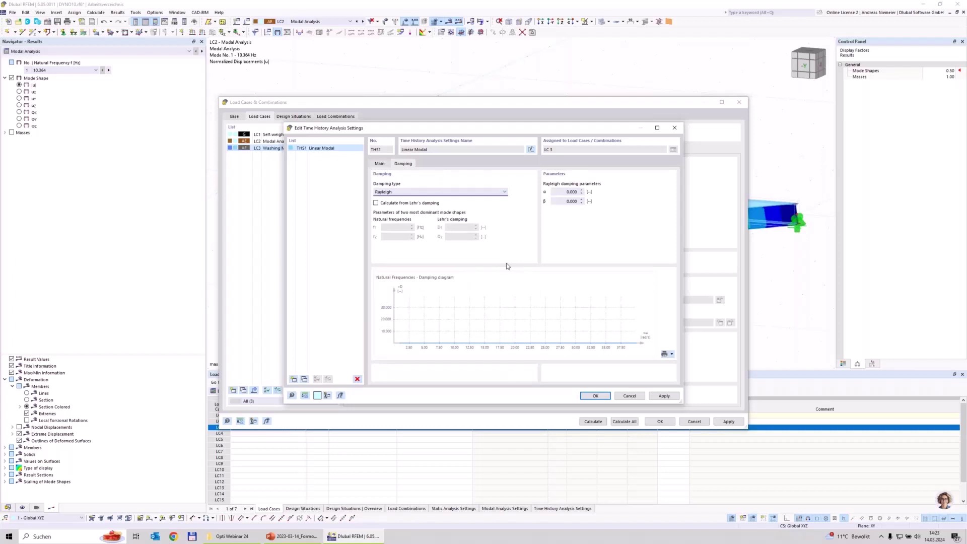
pyautogui.click(483, 192)
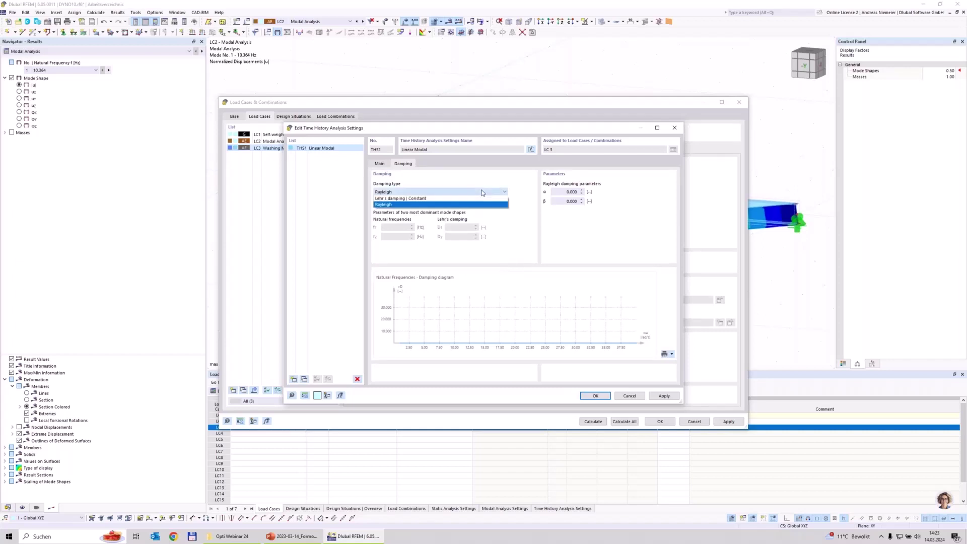
pyautogui.click(406, 199)
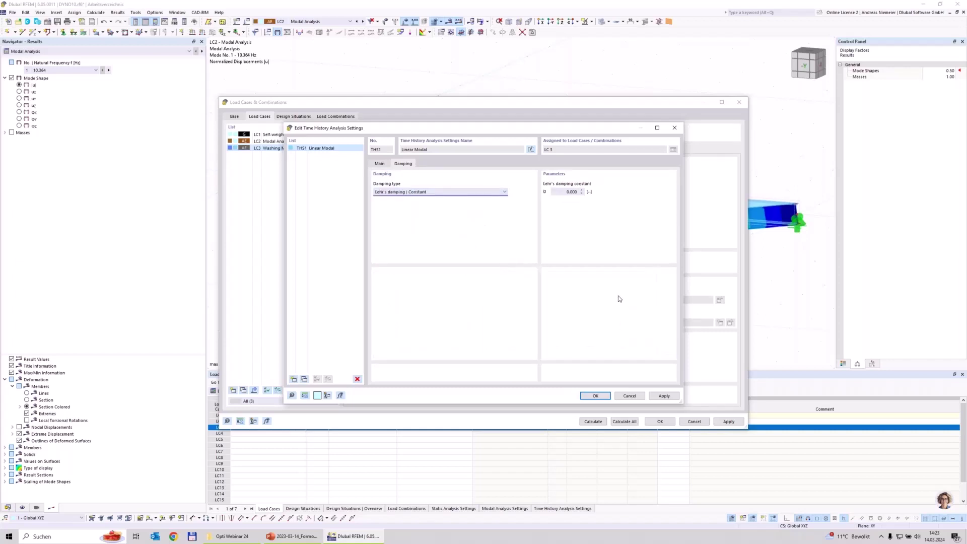
pyautogui.doubleClick(562, 192)
pyautogui.write('0')
pyautogui.write('16')
pyautogui.click(596, 396)
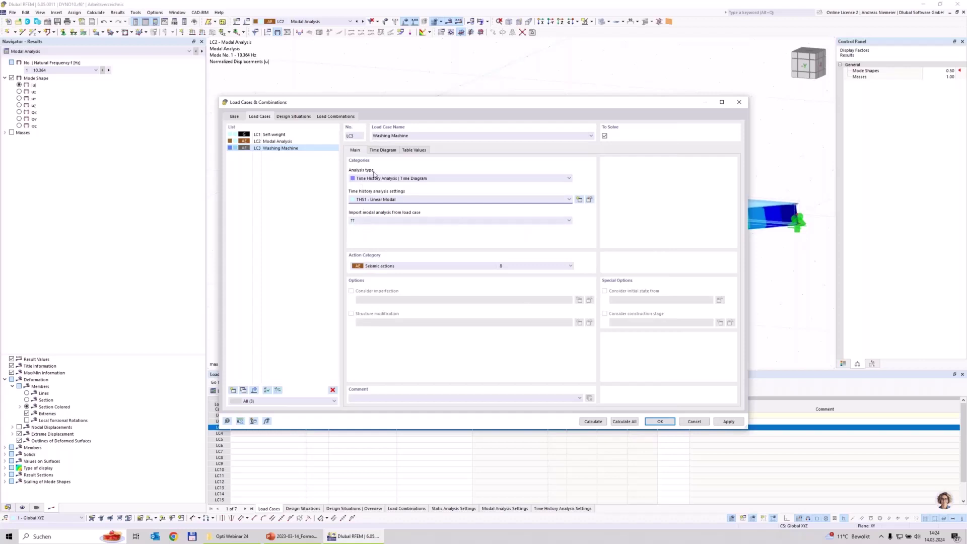
# - Import the modal analysis from LC2 and assign action category Imposed loads - category A: domestic, residential areas to LC3
pyautogui.click(374, 222)
pyautogui.click(375, 232)
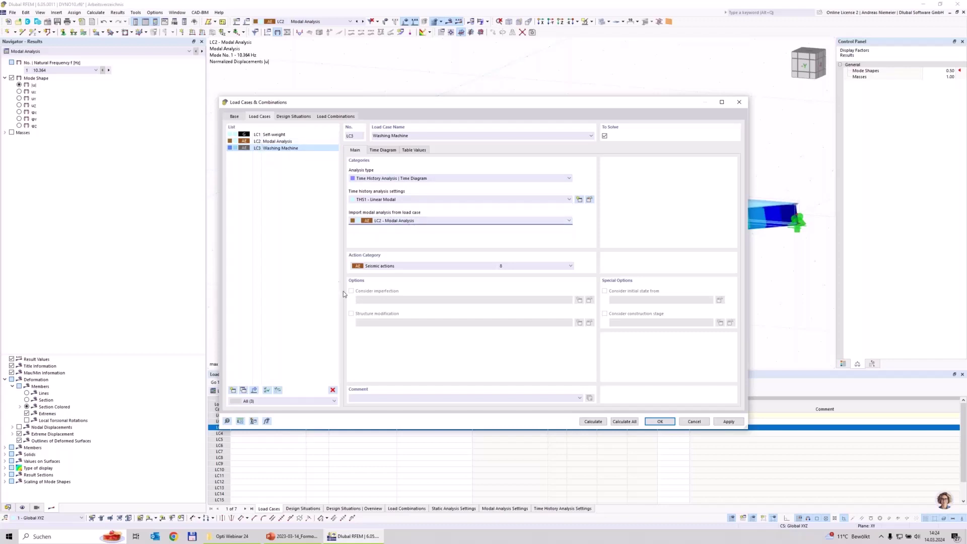
pyautogui.click(385, 264)
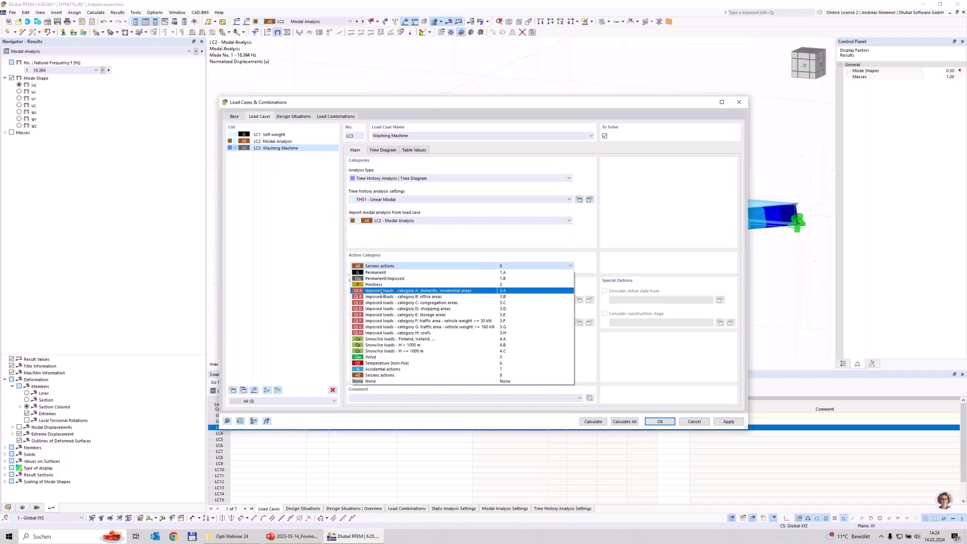
pyautogui.click(431, 307)
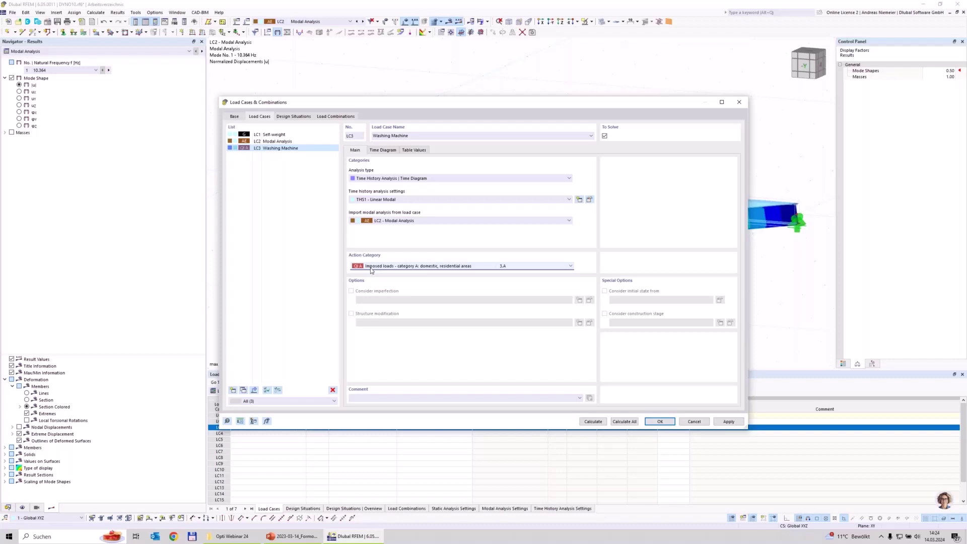
# - Create a new time diagram for LC3 with the definition type Function
pyautogui.click(383, 150)
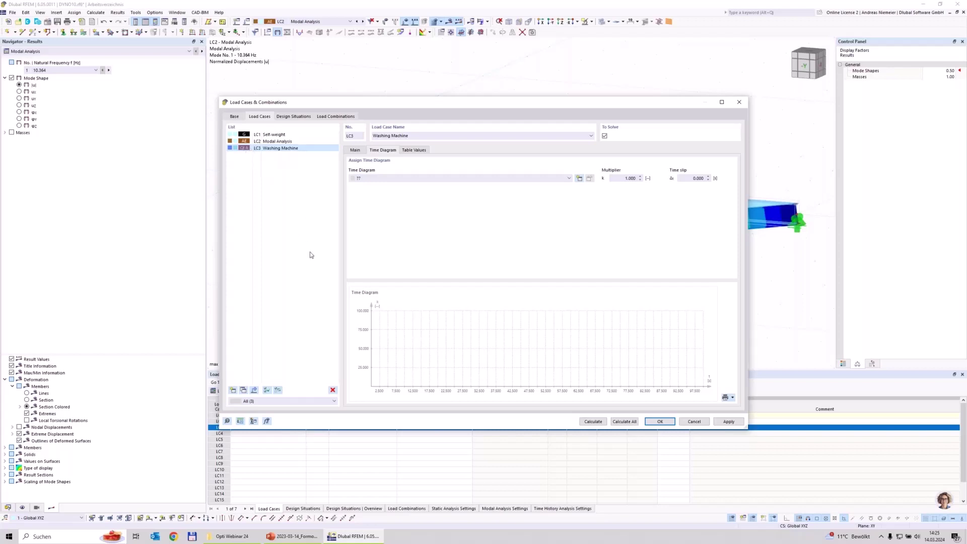
pyautogui.click(578, 179)
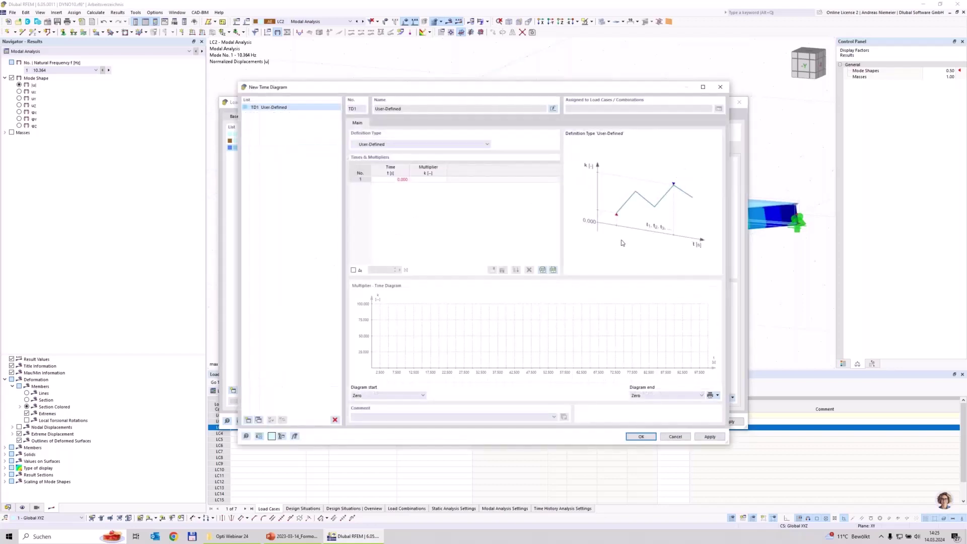
pyautogui.click(382, 178)
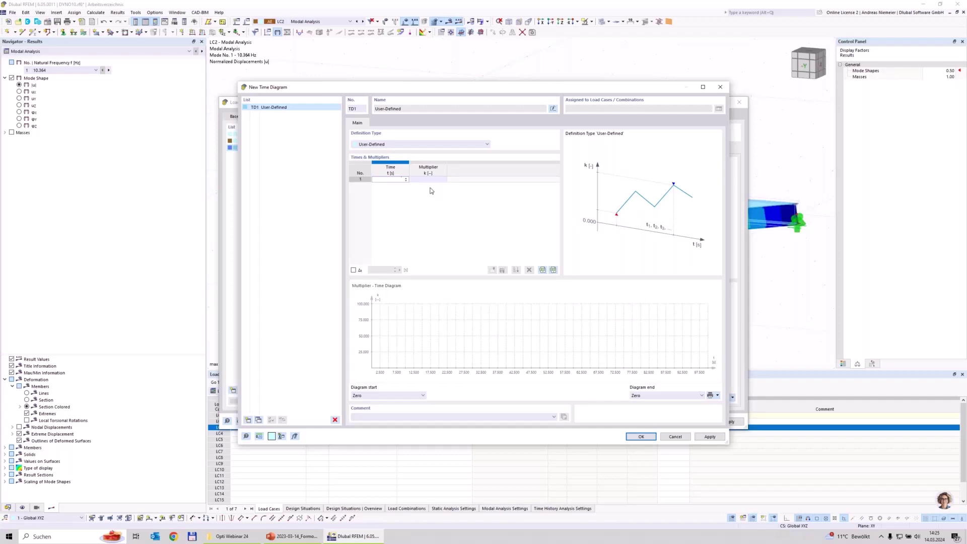
pyautogui.click(435, 145)
pyautogui.click(385, 157)
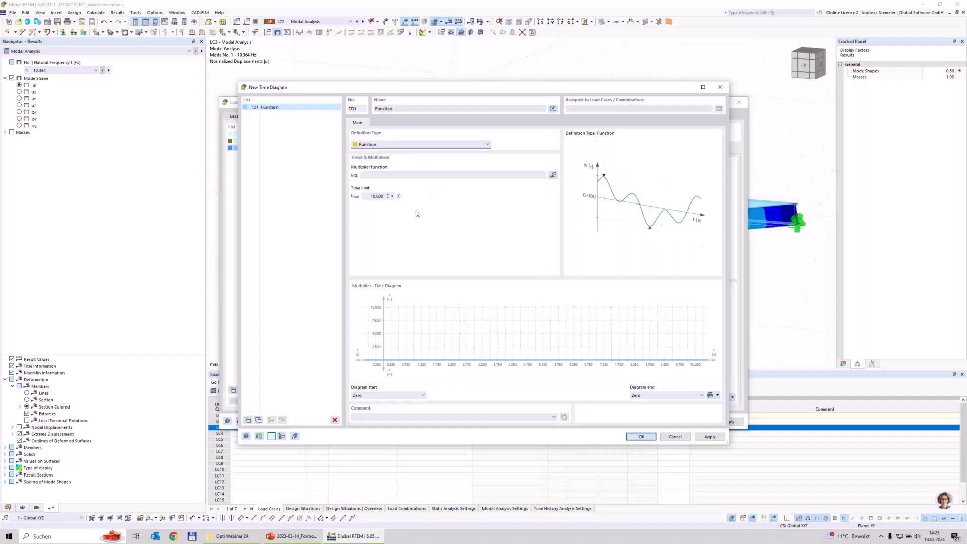
# - Enter cos(1*t) as the time diagram's multiplier function and plot it
pyautogui.click(395, 175)
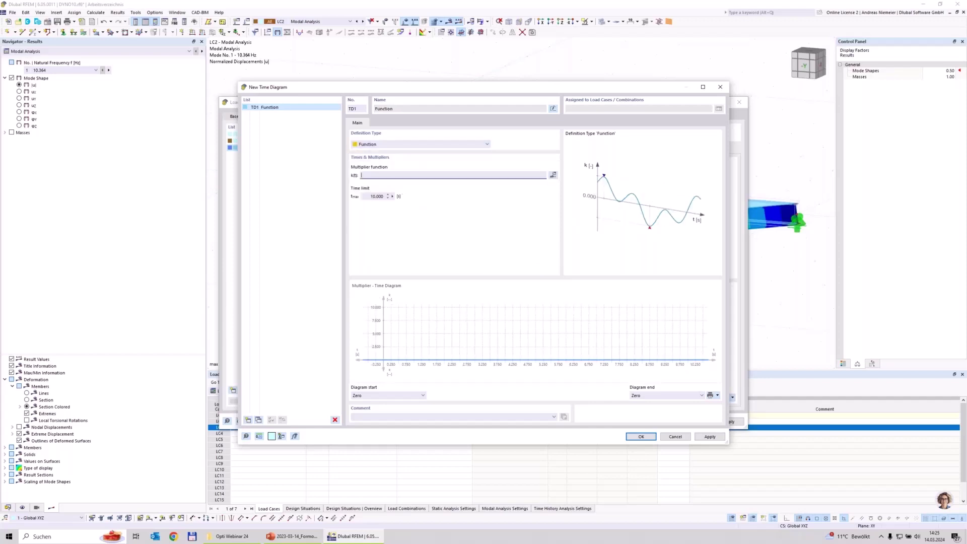
pyautogui.write('cos')
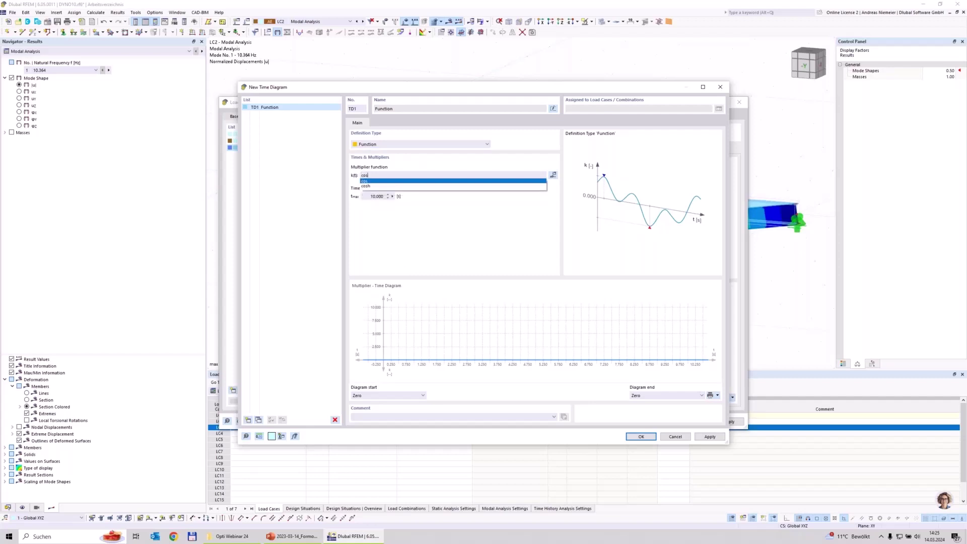
pyautogui.press('Escape')
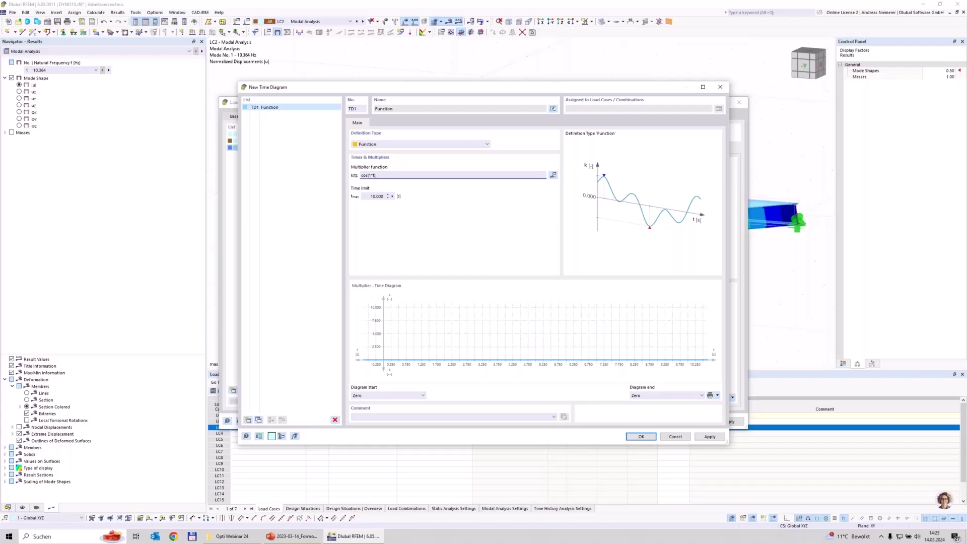
pyautogui.press('Tab')
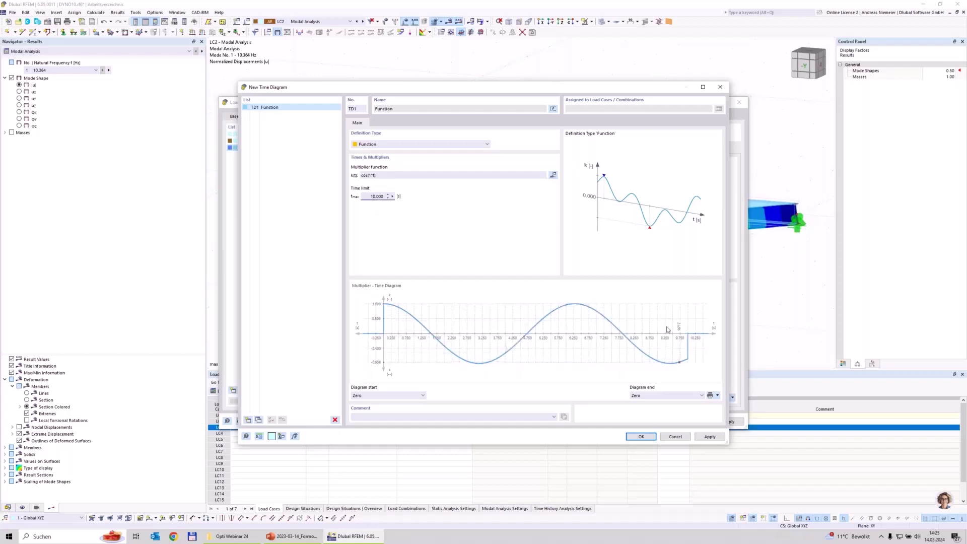
# - Change the multiplier function to cos(2*t) and update the diagram
pyautogui.click(370, 175)
pyautogui.press('Delete')
pyautogui.write('2')
pyautogui.click(375, 196)
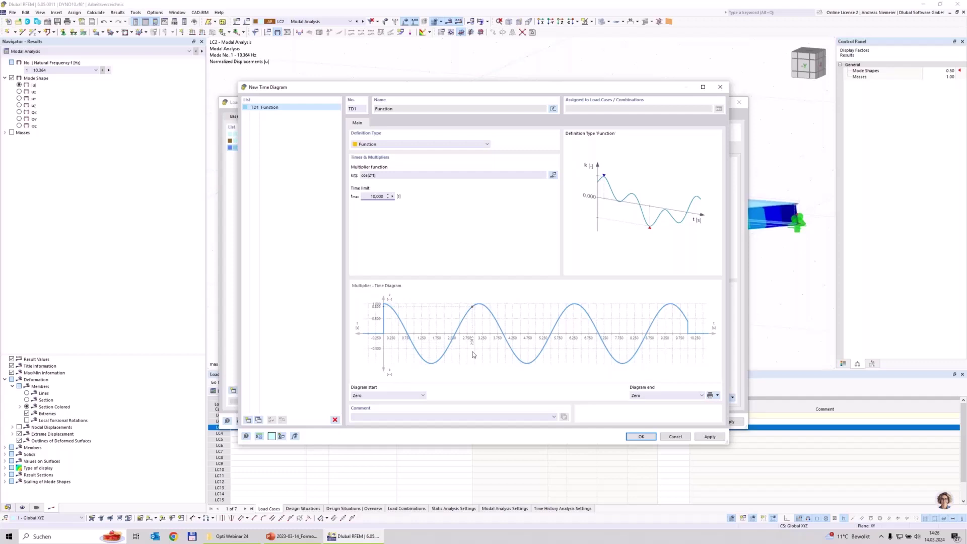
# - Replace the numeric factor in the cosine multiplier function with the parameter Omega, giving cos(Omega*t)
pyautogui.click(372, 175)
pyautogui.press('BackSpace')
pyautogui.press('BackSpace')
pyautogui.write('Omega')
pyautogui.press('Tab')
pyautogui.click(382, 176)
# - Add a global parameter named Rounds with the unit group Integer and a value of 800
pyautogui.click(553, 176)
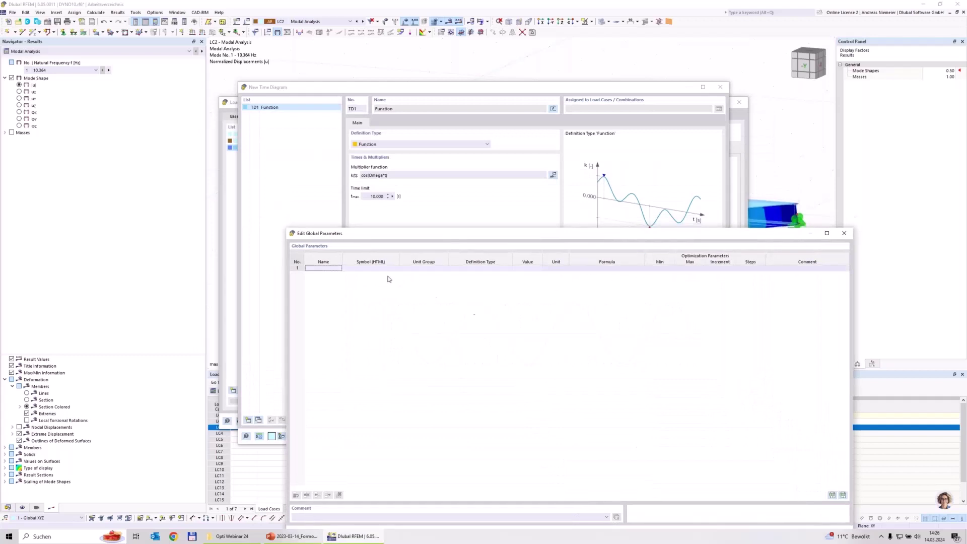
pyautogui.write('Rounds')
pyautogui.press('Return')
pyautogui.click(434, 269)
pyautogui.click(437, 269)
pyautogui.scroll(-5, 441, 363)
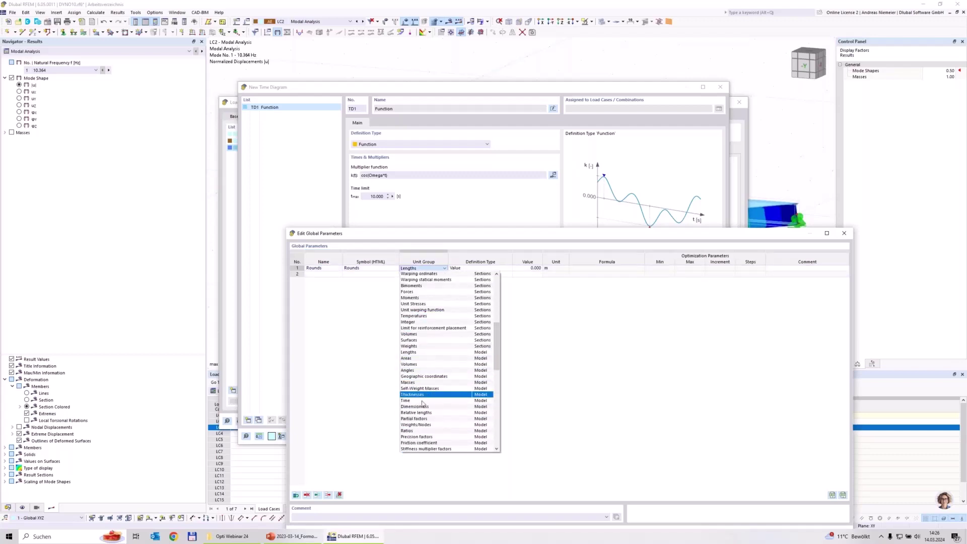
pyautogui.scroll(-1, 424, 434)
pyautogui.click(421, 437)
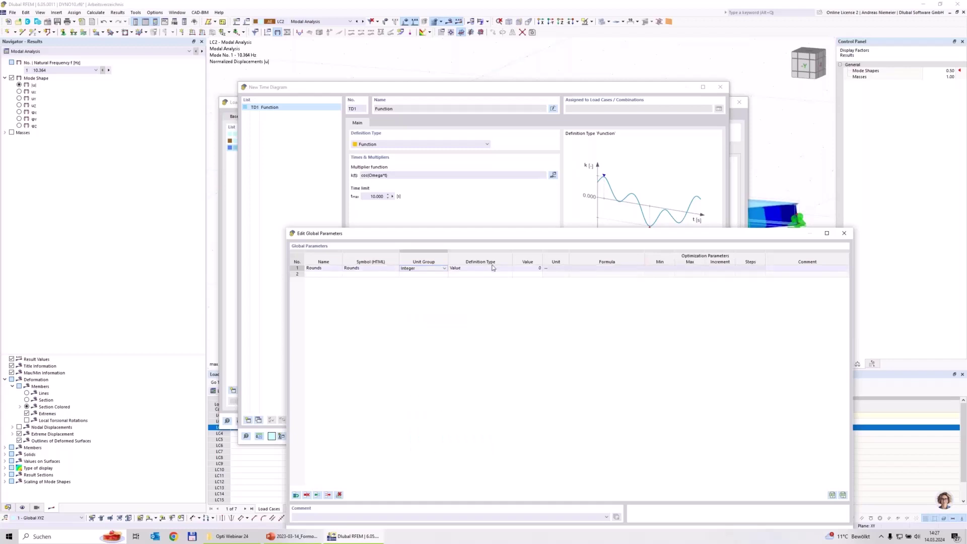
pyautogui.click(533, 268)
pyautogui.write('800')
# - Add a second global parameter named Omega and set its unit group to Float
pyautogui.click(333, 274)
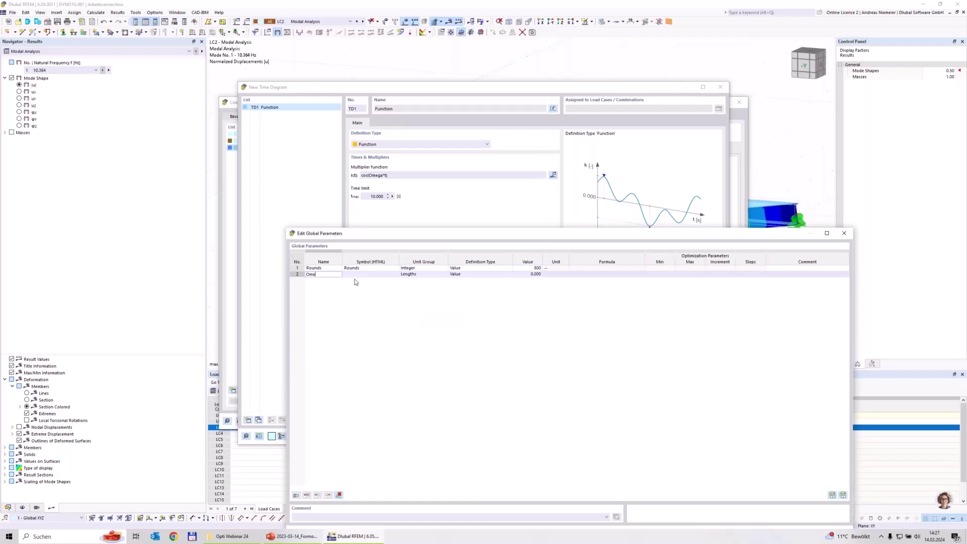
pyautogui.write('Omega')
pyautogui.click(364, 280)
pyautogui.click(423, 280)
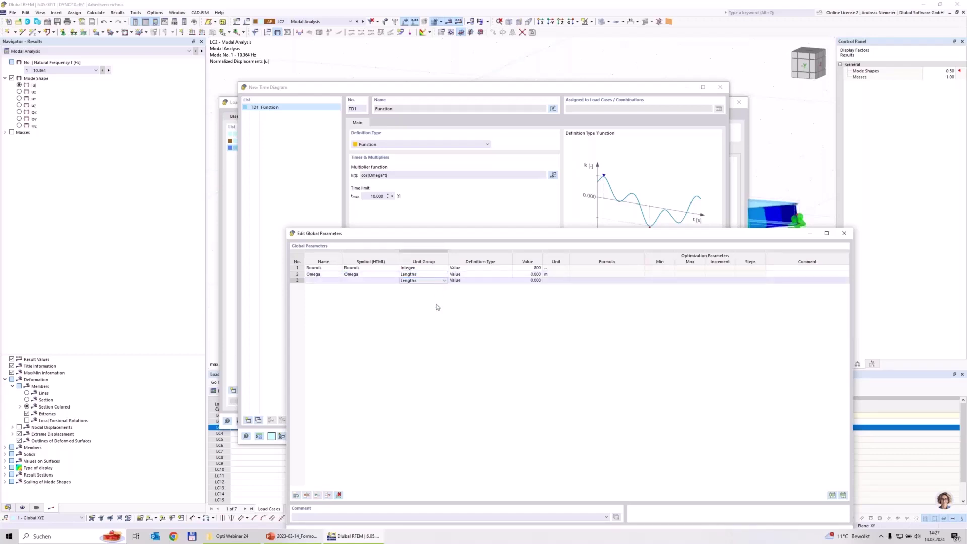
pyautogui.click(423, 274)
pyautogui.click(444, 274)
pyautogui.click(496, 455)
pyautogui.click(496, 455)
pyautogui.click(496, 454)
pyautogui.click(497, 455)
pyautogui.click(496, 454)
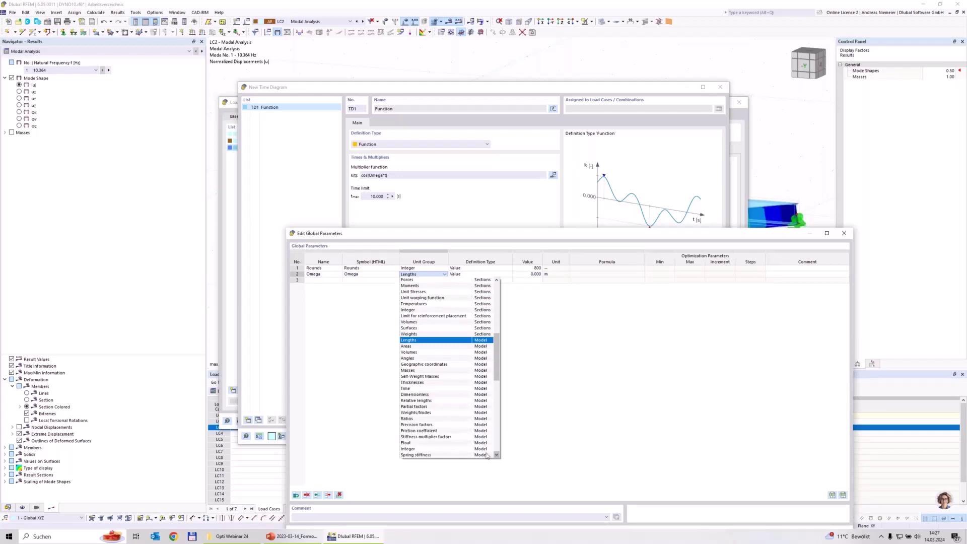
pyautogui.click(437, 443)
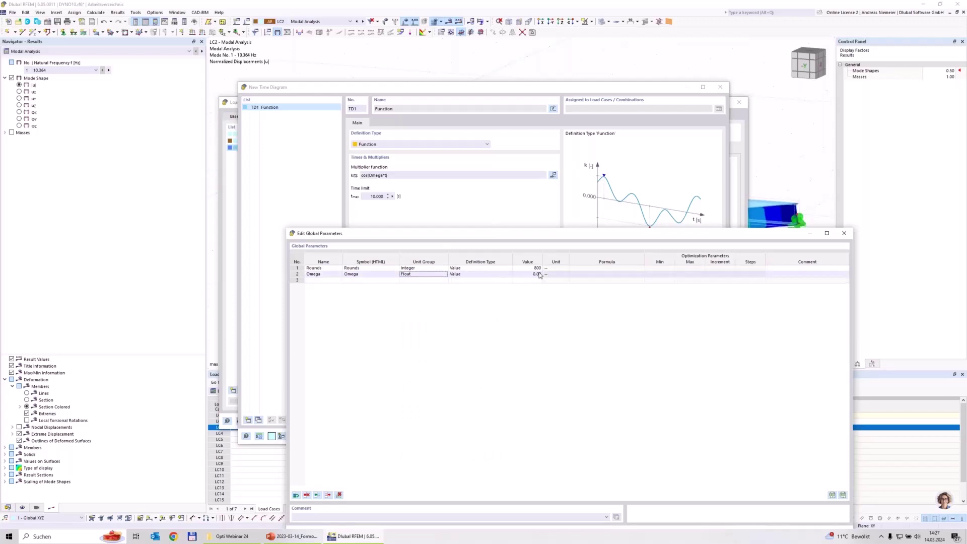
pyautogui.click(485, 275)
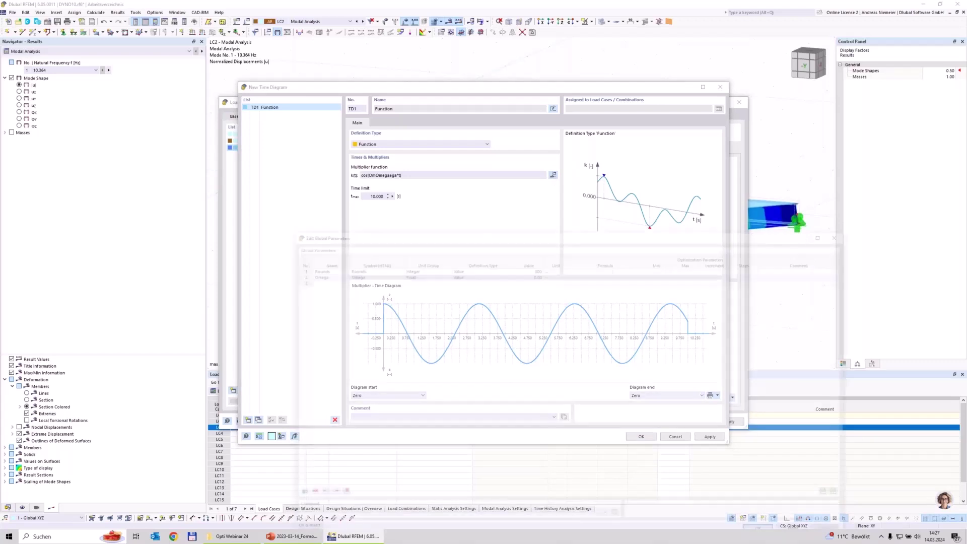
# - Define the Omega global parameter by the formula PI*Rounds/30 and close the global parameters
pyautogui.click(463, 274)
pyautogui.click(463, 286)
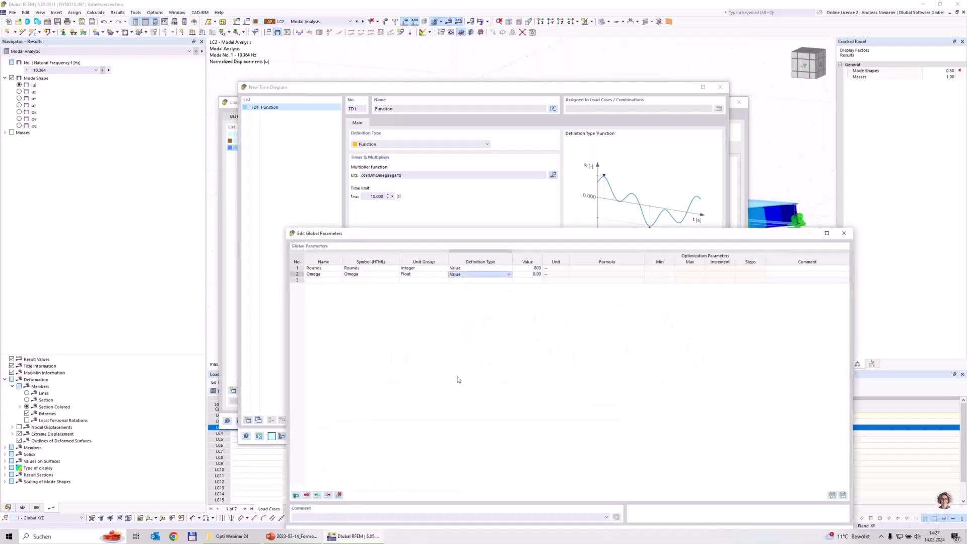
pyautogui.press('Tab')
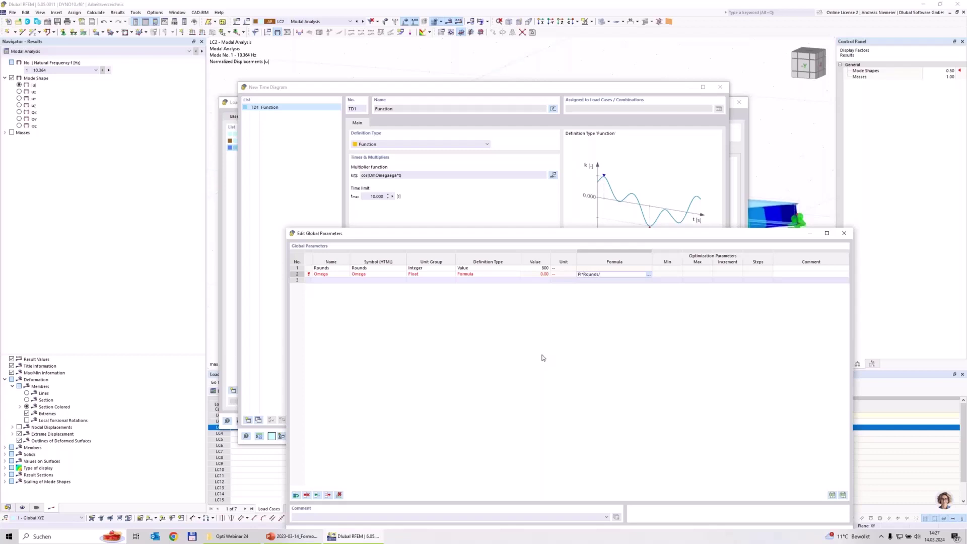
pyautogui.click(673, 262)
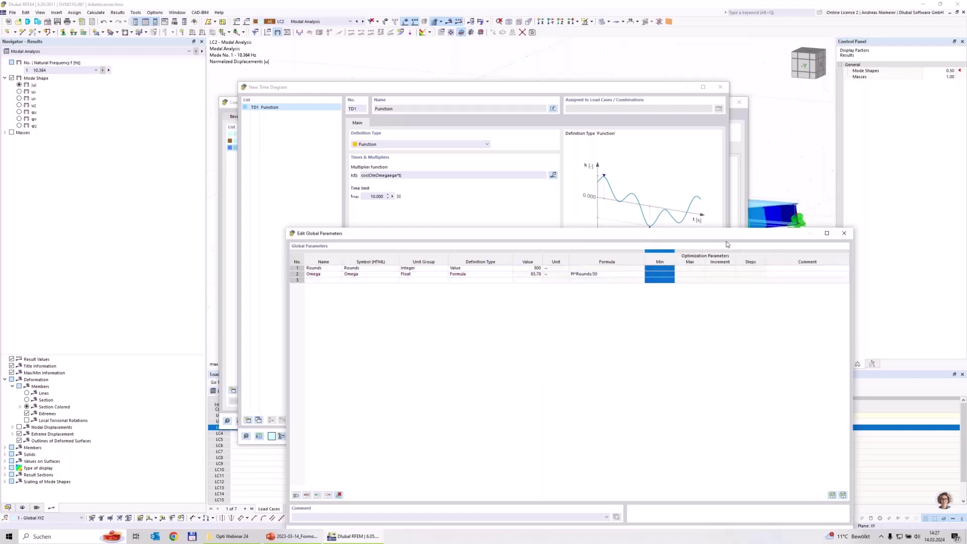
pyautogui.moveTo(697, 233); pyautogui.dragTo(684, 133)
pyautogui.click(750, 404)
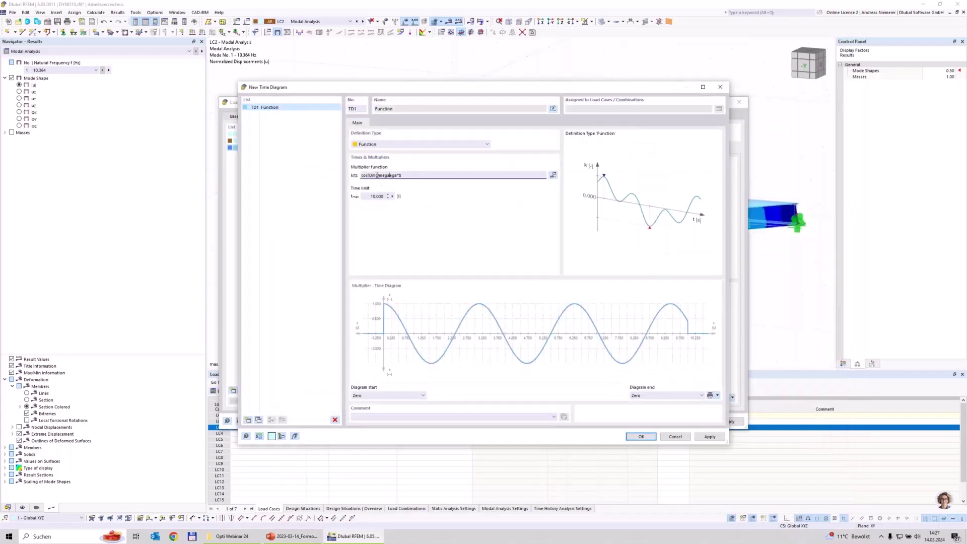
# - Correct the garbled multiplier function of the time diagram to cos(Omega*t) and update the diagram
pyautogui.press('BackSpace')
pyautogui.press('BackSpace')
pyautogui.press('BackSpace')
pyautogui.press('BackSpace')
pyautogui.press('BackSpace')
pyautogui.click(381, 203)
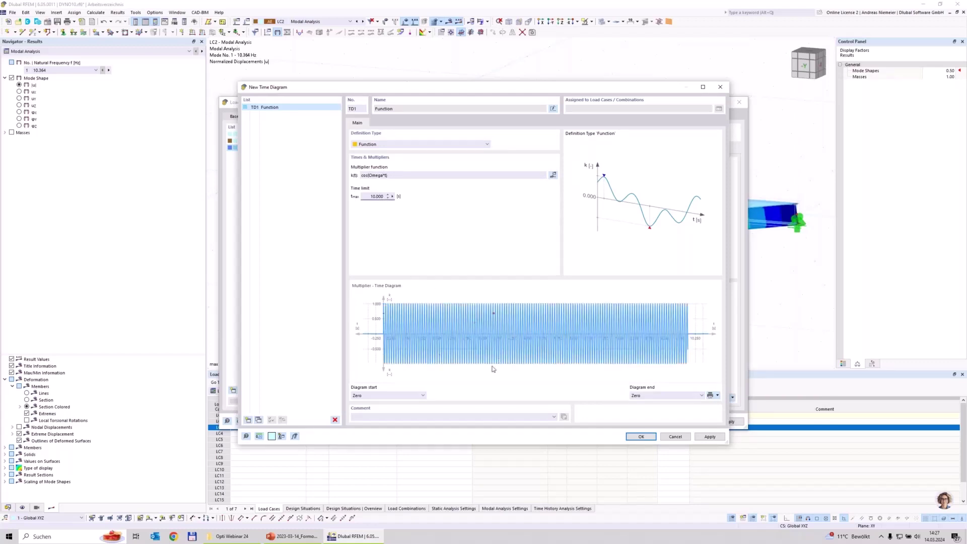
# - Set the time diagram's time limit to 4 s and confirm the new diagram
pyautogui.doubleClick(375, 196)
pyautogui.write('4')
pyautogui.click(411, 176)
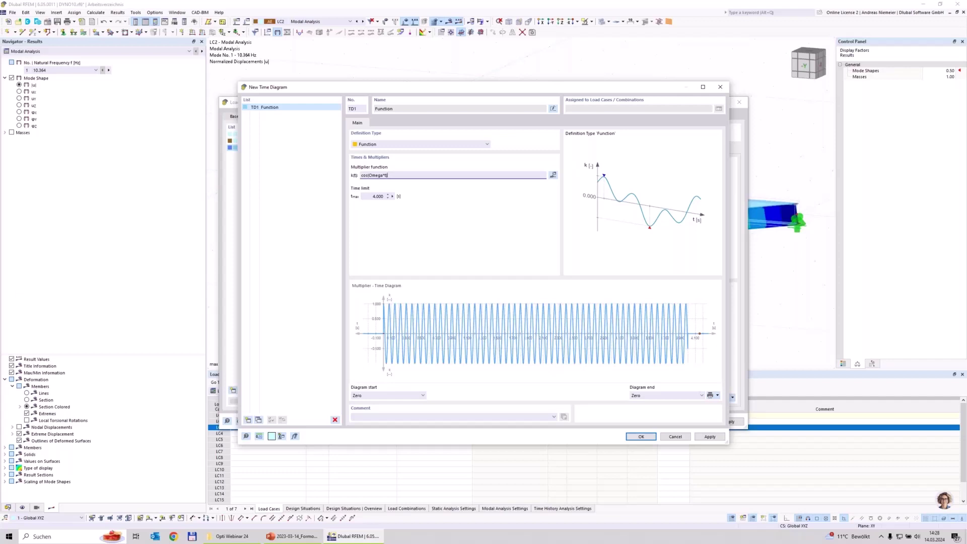
pyautogui.click(641, 434)
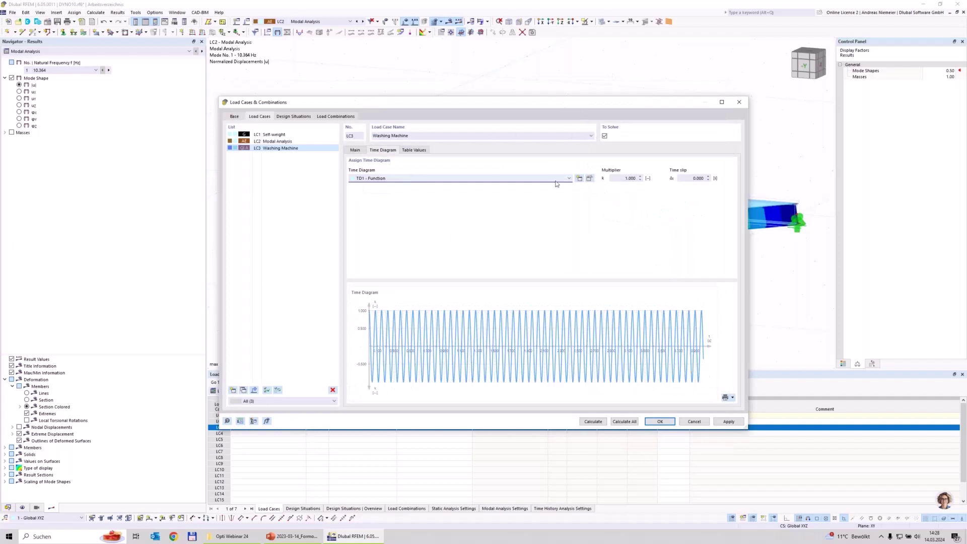
# - Rename the assigned time diagram as Washing Machine and confirm the load case settings
pyautogui.click(589, 179)
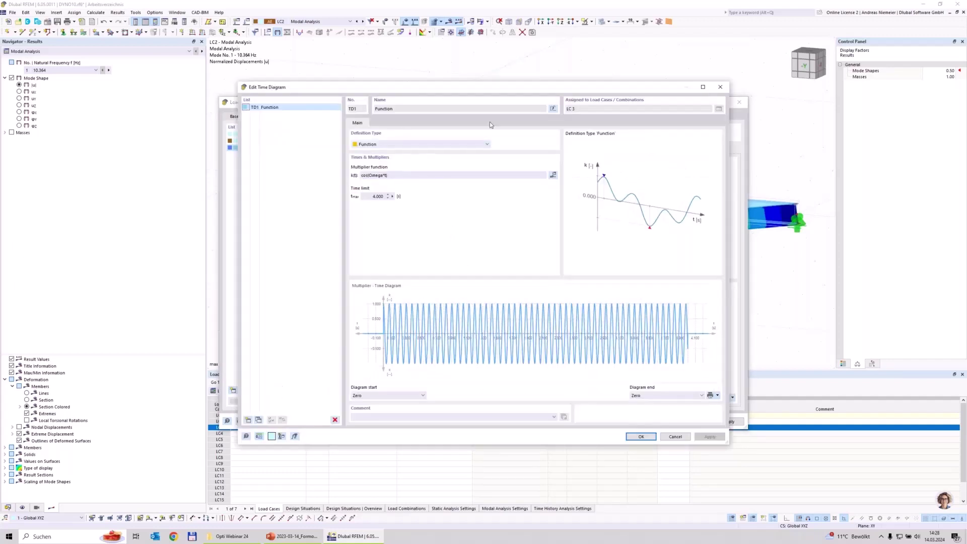
pyautogui.click(466, 108)
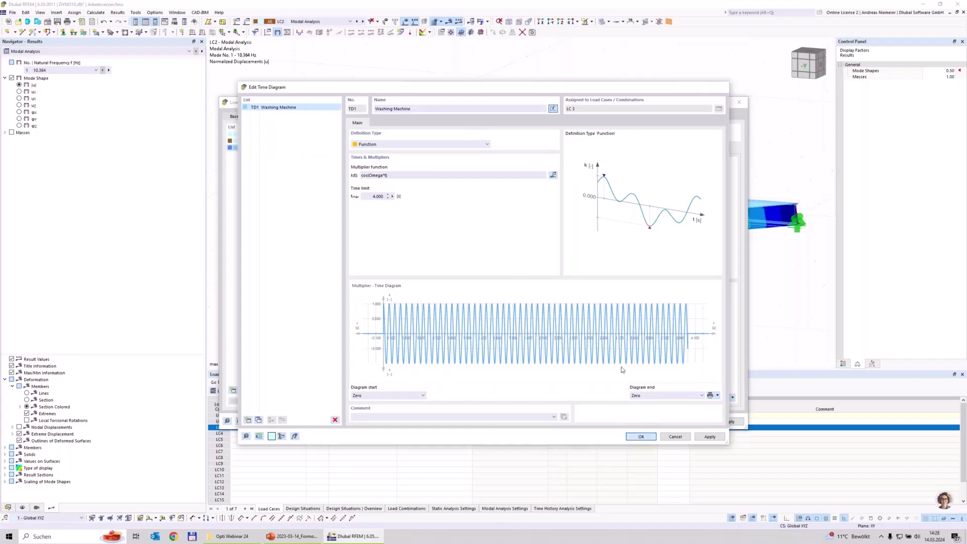
pyautogui.press('Return')
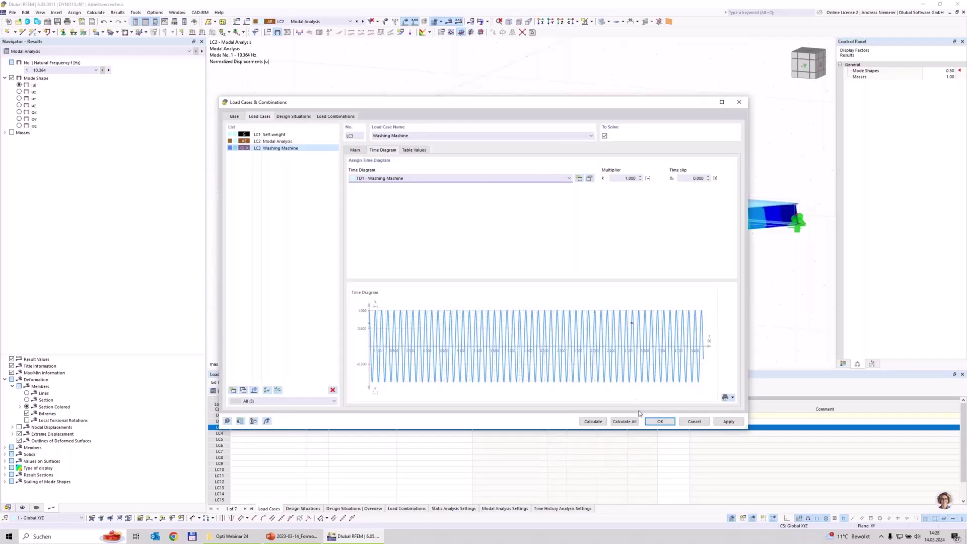
pyautogui.click(663, 422)
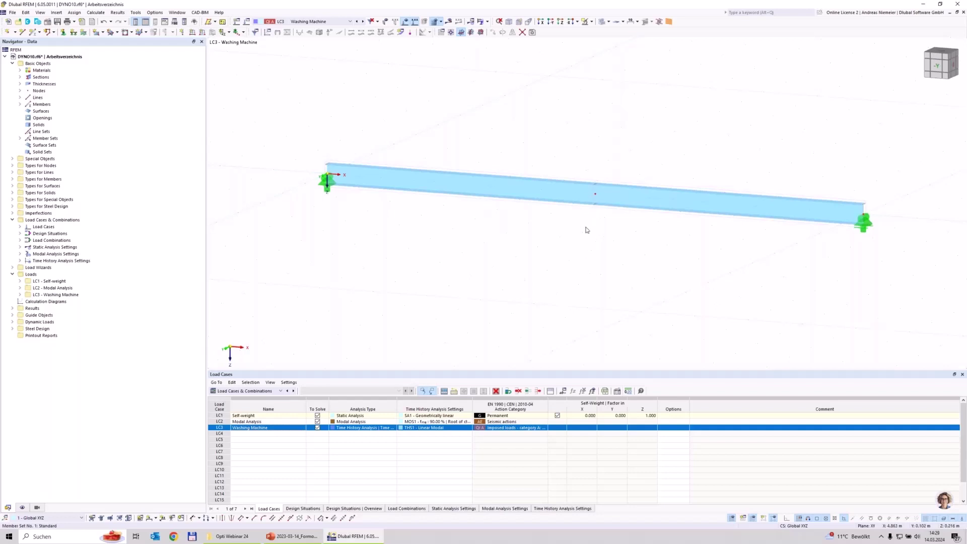
# - Apply a nodal force in Z of 10kg*0,2m*Omega^2 to the beam's midspan node in the Washing Machine load case
pyautogui.click(184, 33)
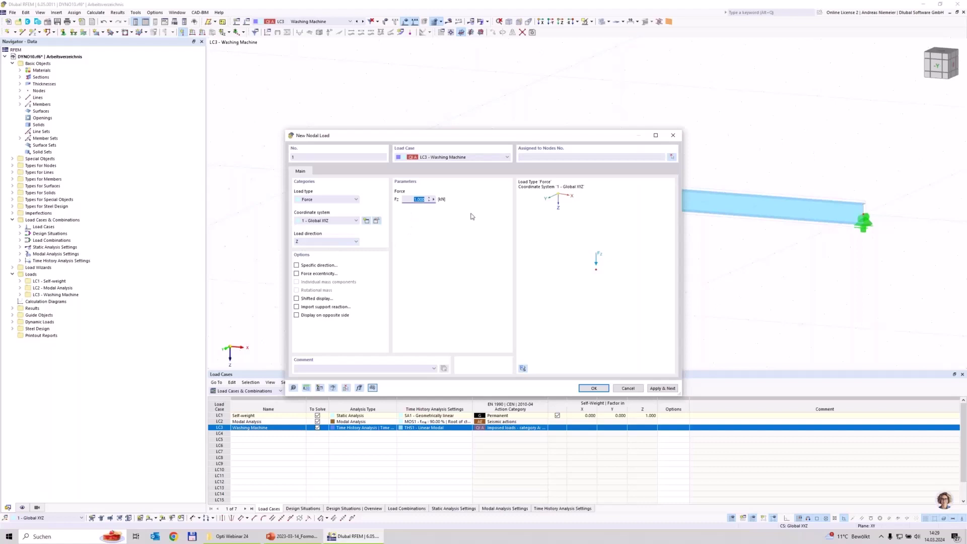
pyautogui.write('1')
pyautogui.write('0kg*0,2')
pyautogui.write('m')
pyautogui.write('*O')
pyautogui.write('mega^2')
pyautogui.click(413, 368)
pyautogui.click(594, 388)
pyautogui.click(600, 207)
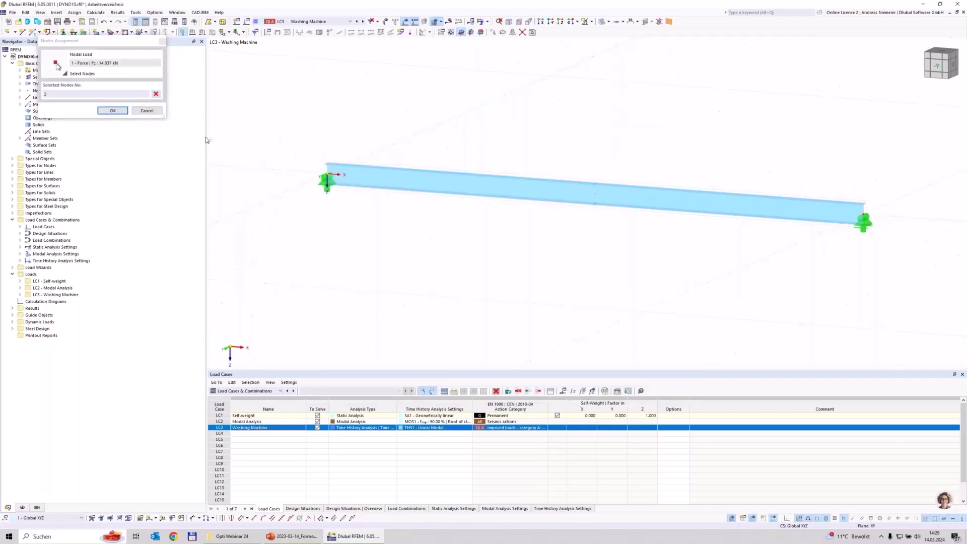
pyautogui.click(113, 111)
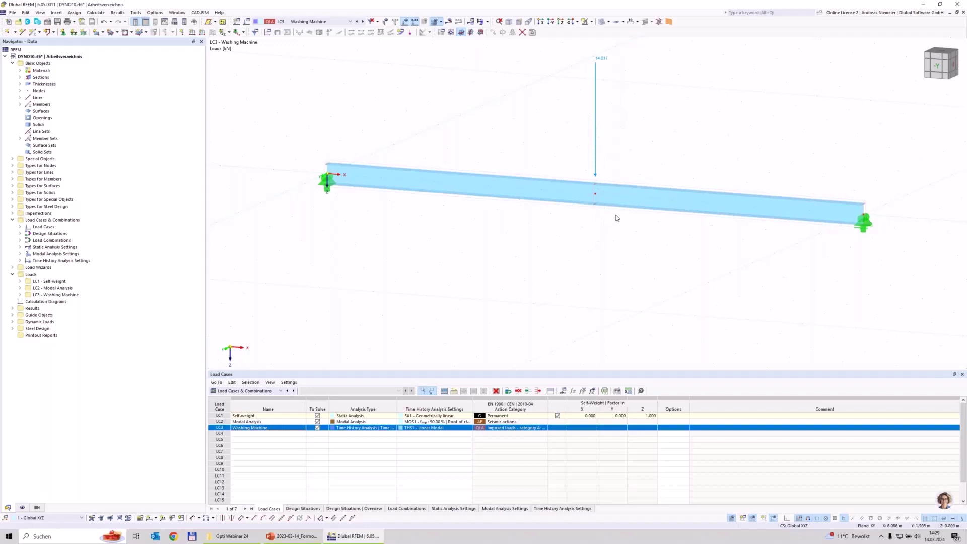
# - Calculate the Washing Machine load case and display its time history deformations
pyautogui.scroll(-2, 505, 255)
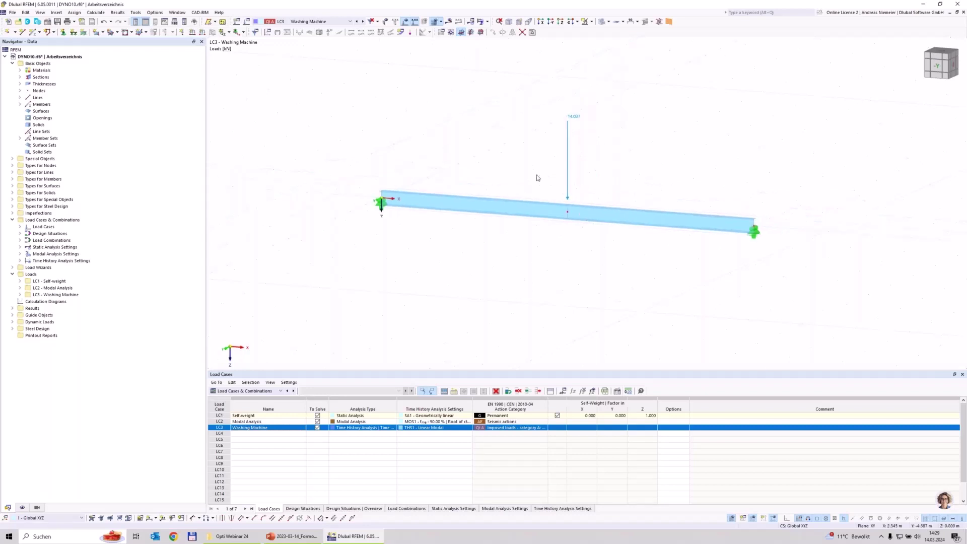
pyautogui.scroll(-1, 604, 160)
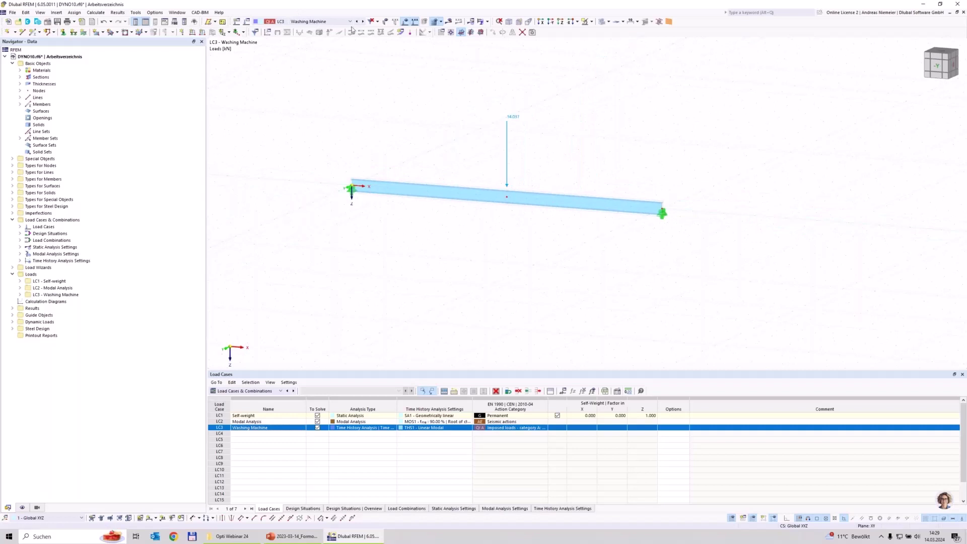
pyautogui.click(449, 22)
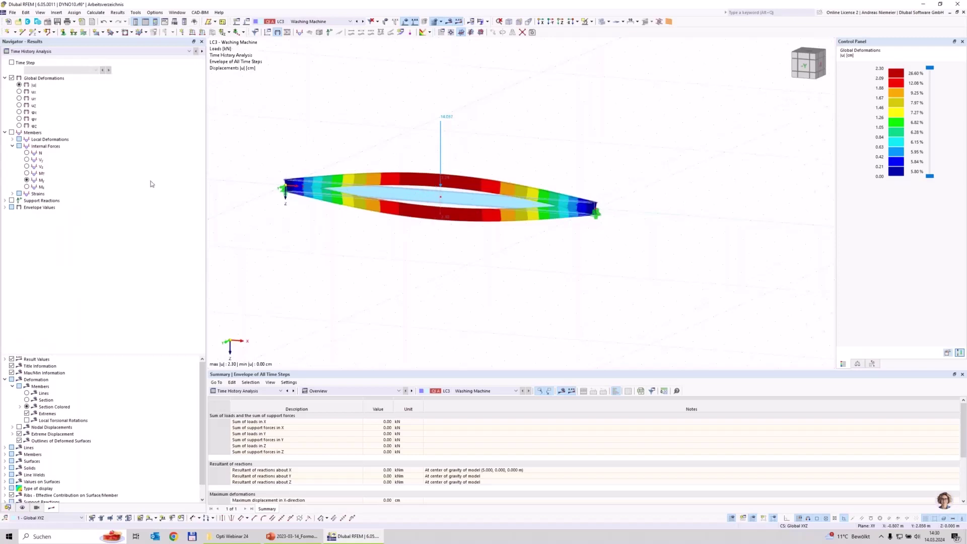
pyautogui.moveTo(423, 259); pyautogui.dragTo(453, 280, button='middle')
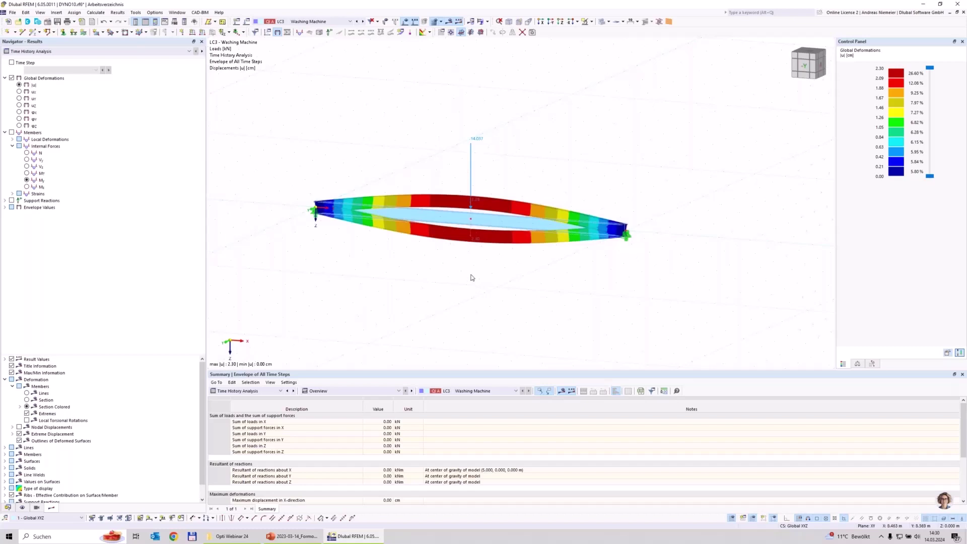
# - Step through the beam's deformations at individual time steps up to 0.180 s, and return to the envelope of all time steps
pyautogui.click(11, 63)
pyautogui.click(82, 71)
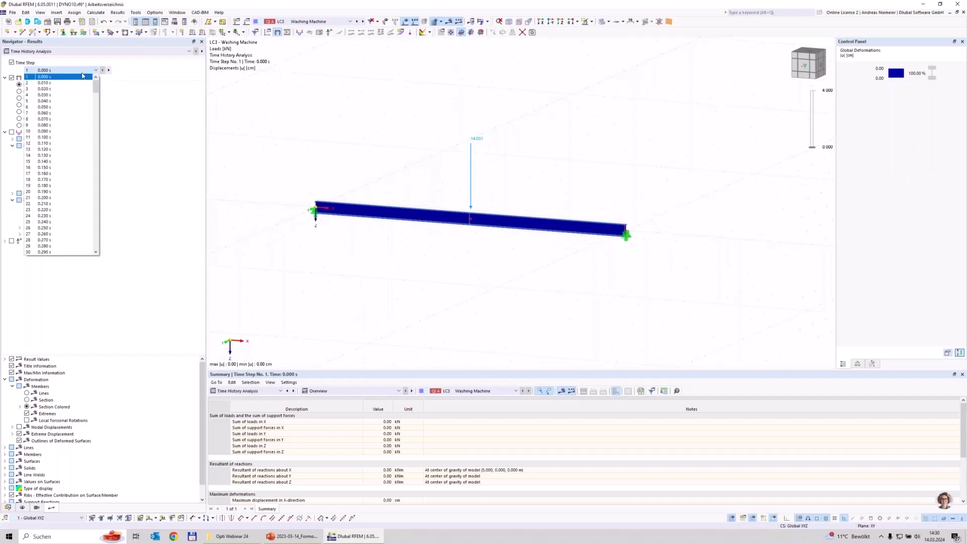
pyautogui.click(61, 83)
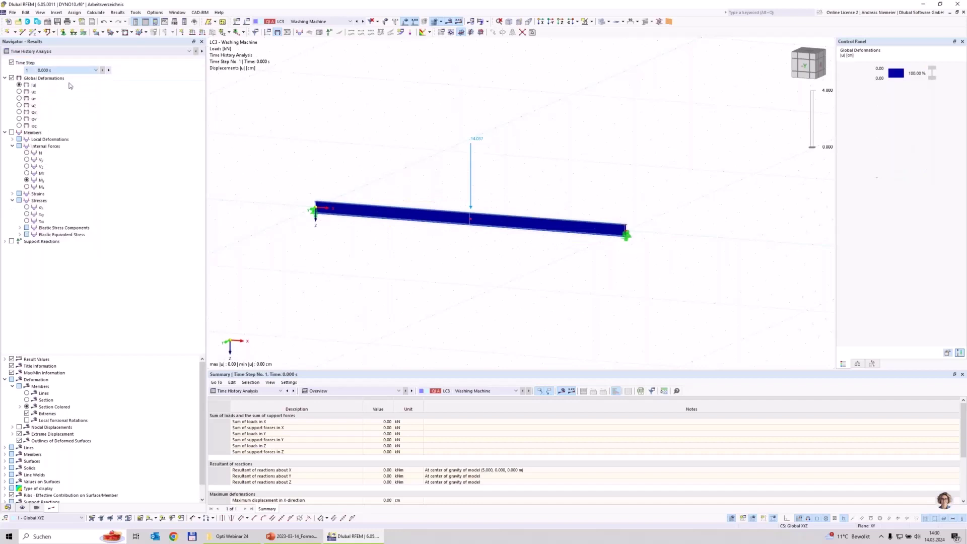
pyautogui.click(109, 70)
pyautogui.click(109, 70)
pyautogui.click(109, 70)
pyautogui.click(109, 70)
pyautogui.click(109, 70)
pyautogui.click(108, 70)
pyautogui.click(109, 70)
pyautogui.click(109, 70)
pyautogui.click(108, 70)
pyautogui.click(109, 70)
pyautogui.click(109, 70)
pyautogui.click(108, 70)
pyautogui.click(109, 70)
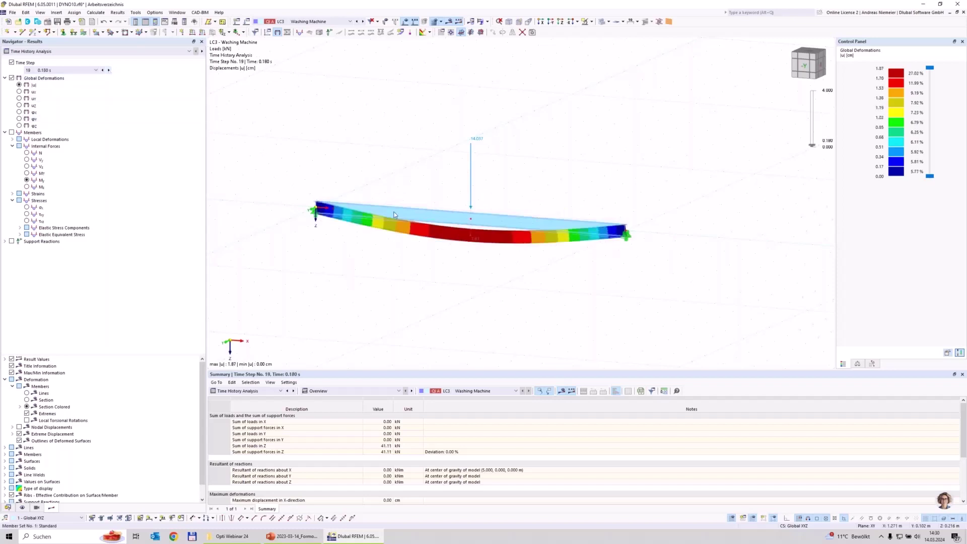
pyautogui.click(12, 63)
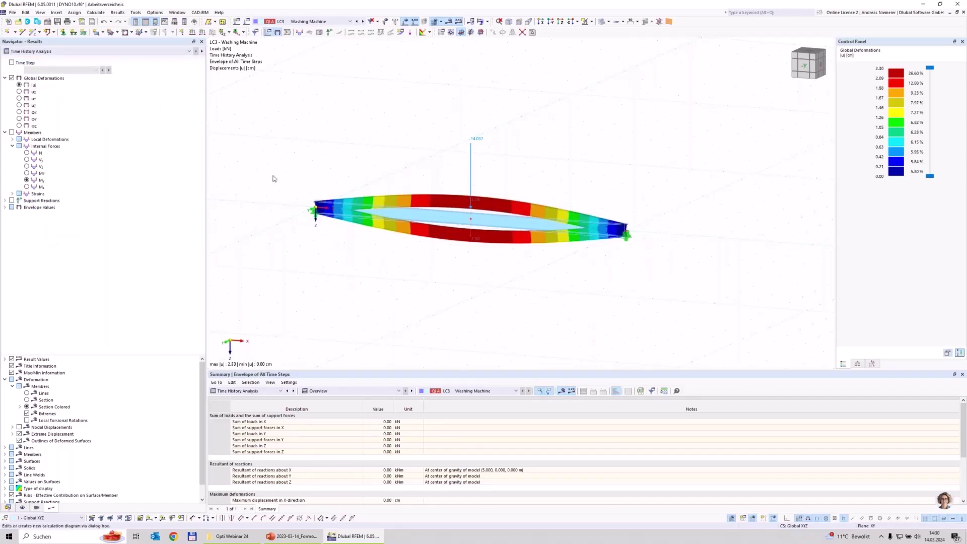
# - Create a 2D calculation diagram for the time history analysis of load case LC3 - Washing Machine
pyautogui.click(377, 157)
pyautogui.click(372, 168)
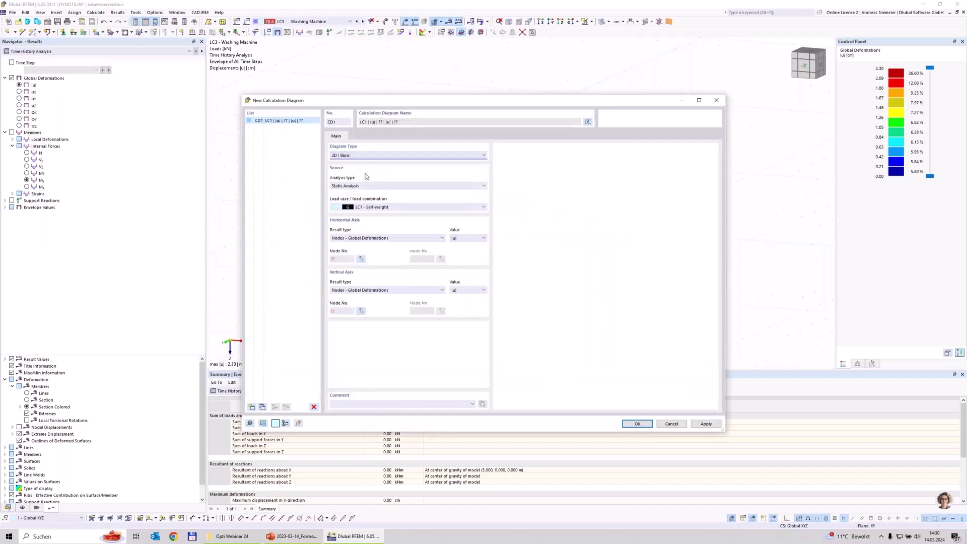
pyautogui.click(370, 186)
pyautogui.click(365, 198)
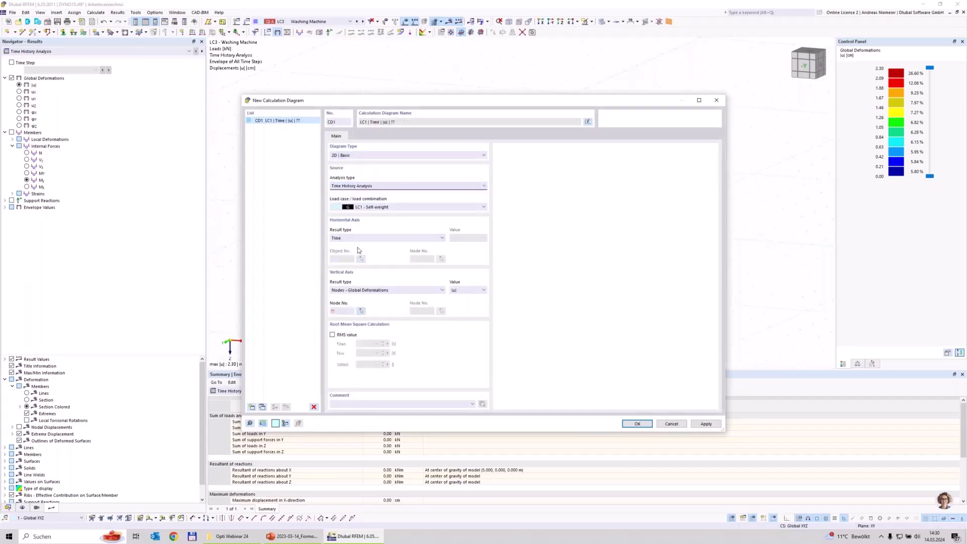
pyautogui.click(378, 208)
pyautogui.click(377, 220)
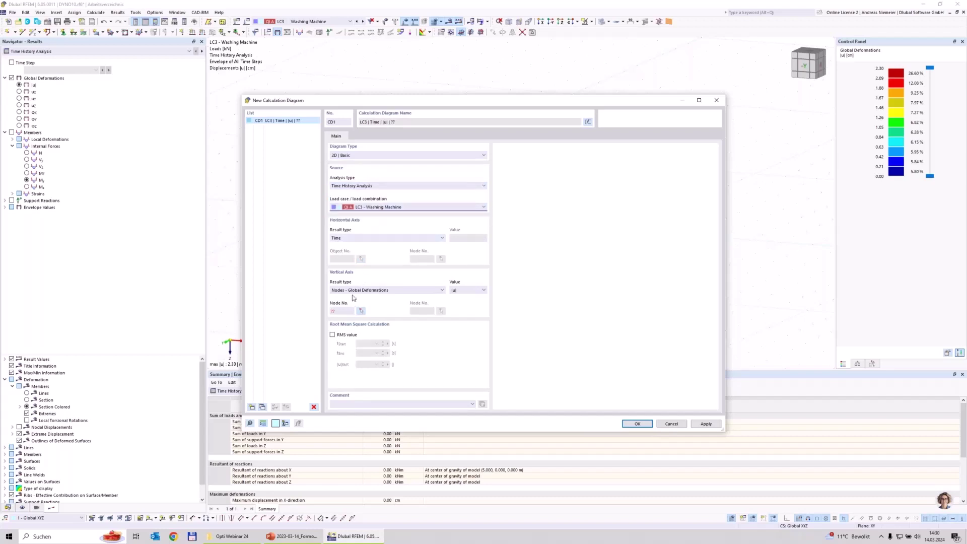
# - Plot the global deformation uz of the midspan node on the calculation diagram's vertical axis and save the diagram
pyautogui.click(467, 290)
pyautogui.click(464, 315)
pyautogui.click(361, 310)
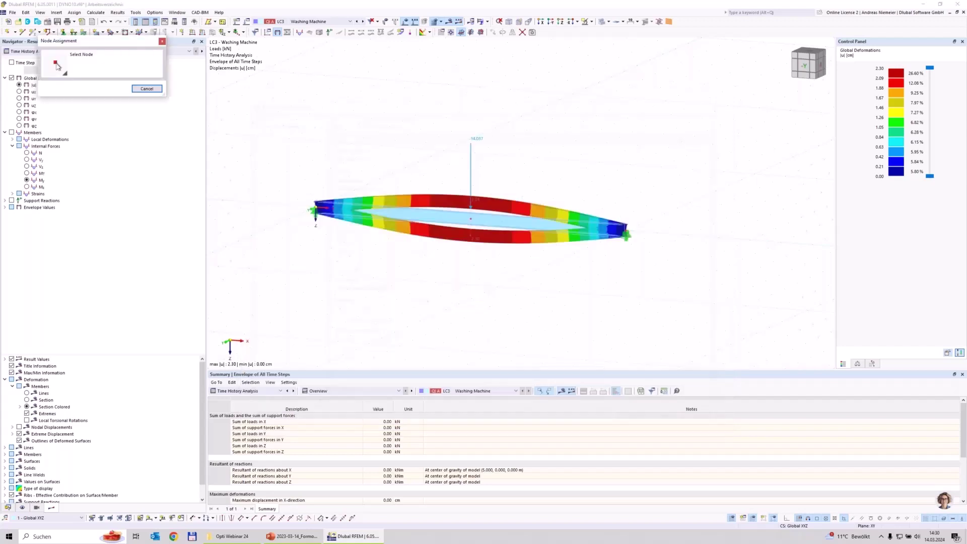
pyautogui.click(472, 221)
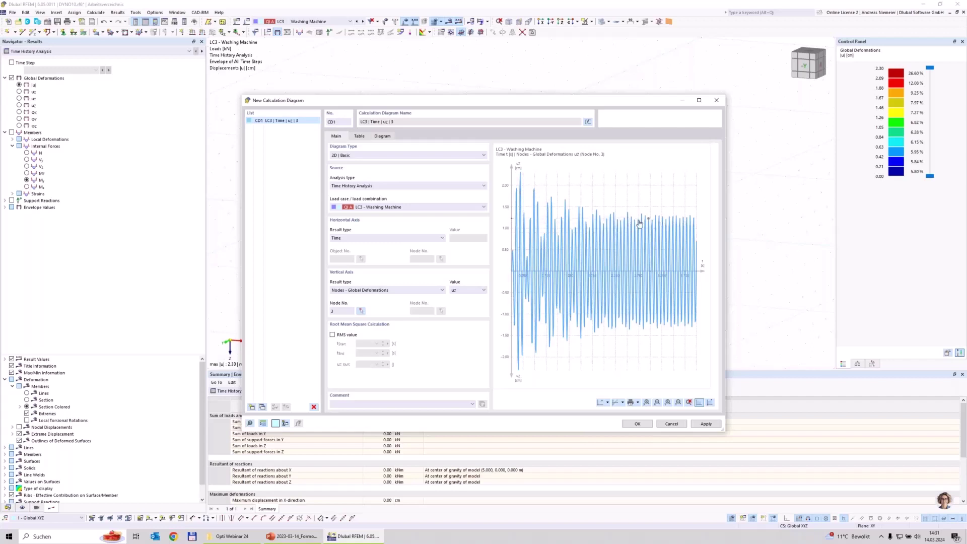
pyautogui.click(637, 424)
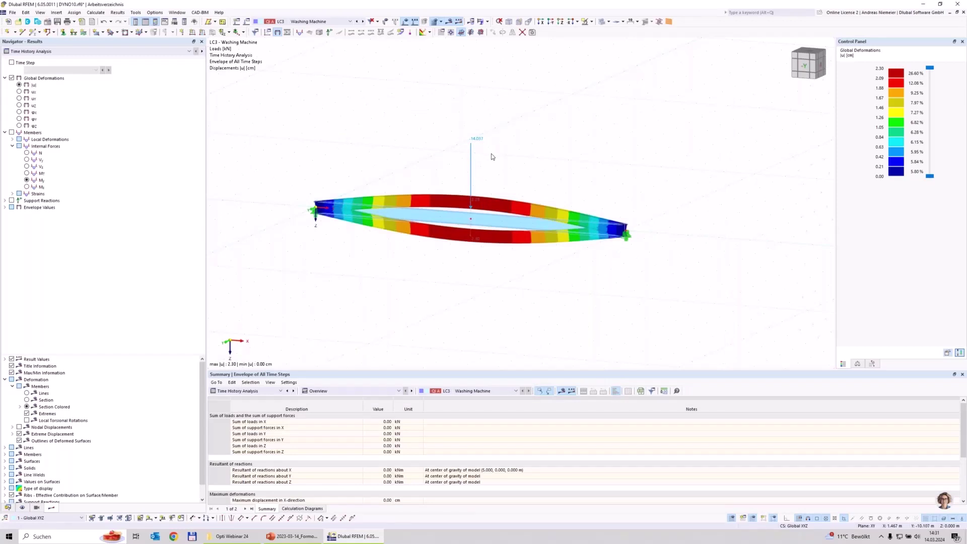
# - Change the analysis type of load combination CO1 to Time History Analysis | Time Diagram
pyautogui.click(246, 23)
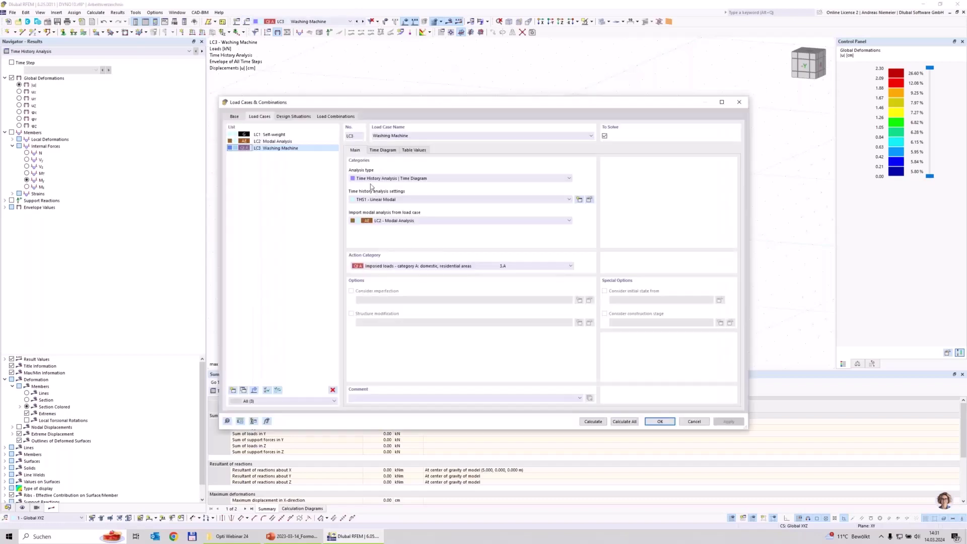
pyautogui.click(333, 116)
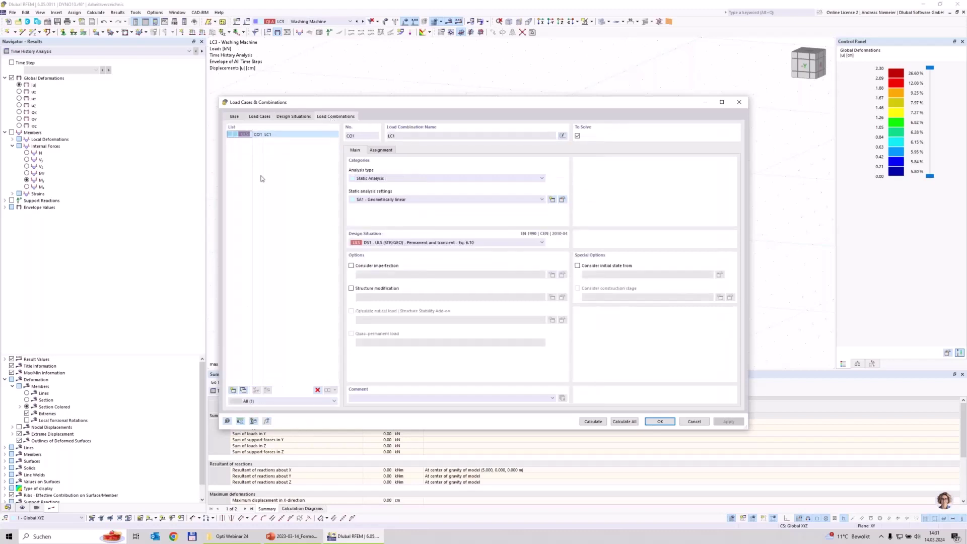
pyautogui.click(370, 178)
pyautogui.click(383, 229)
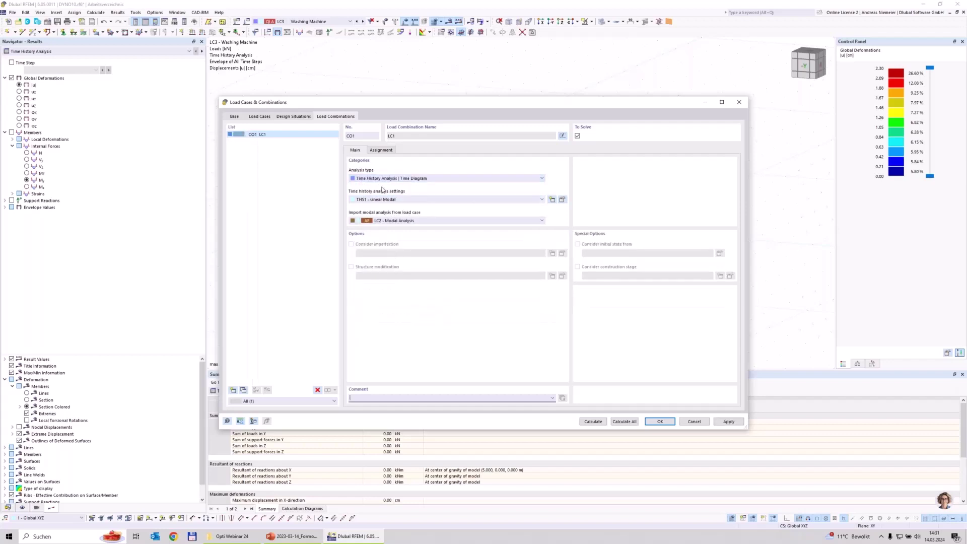
# - Add the Washing Machine load case LC3 to load combination CO1
pyautogui.click(381, 150)
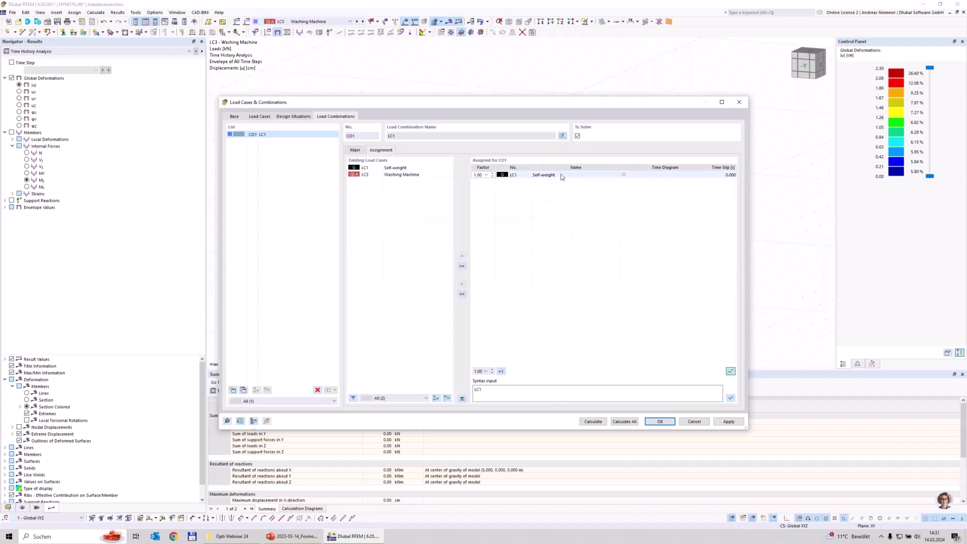
pyautogui.click(396, 175)
pyautogui.doubleClick(395, 175)
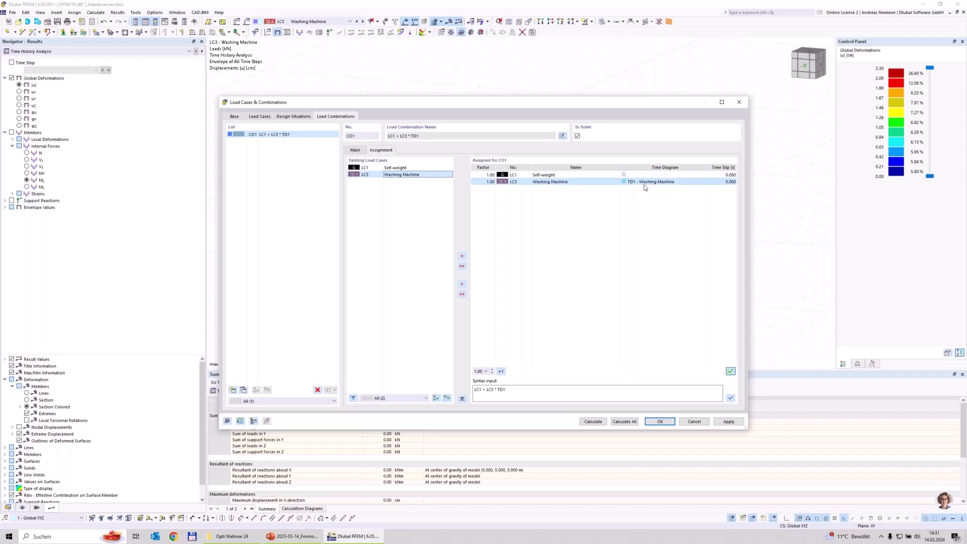
# - Create a user-defined time diagram for Self-weight in CO1 with multiplier 0 at 0 s, 1 at 1 s and 1 at 3 s
pyautogui.click(549, 176)
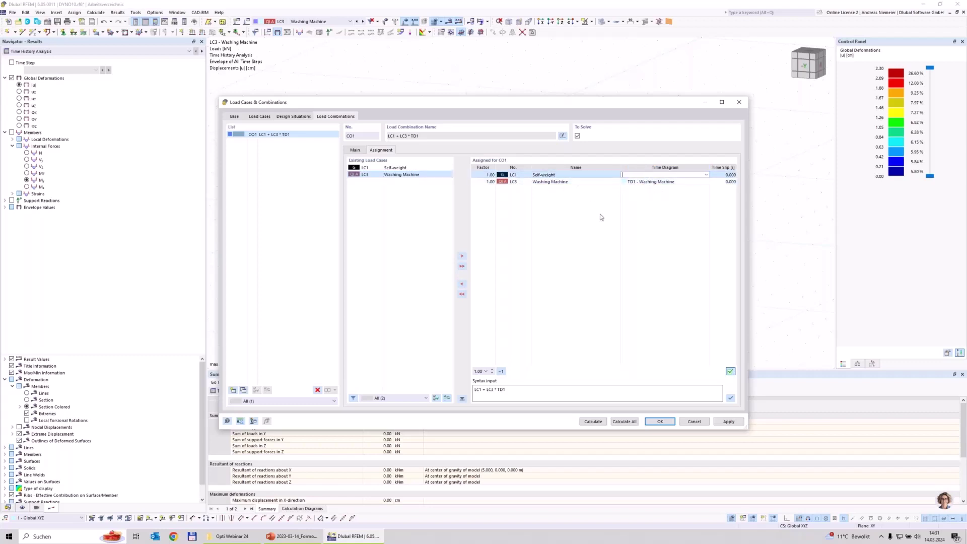
pyautogui.click(707, 176)
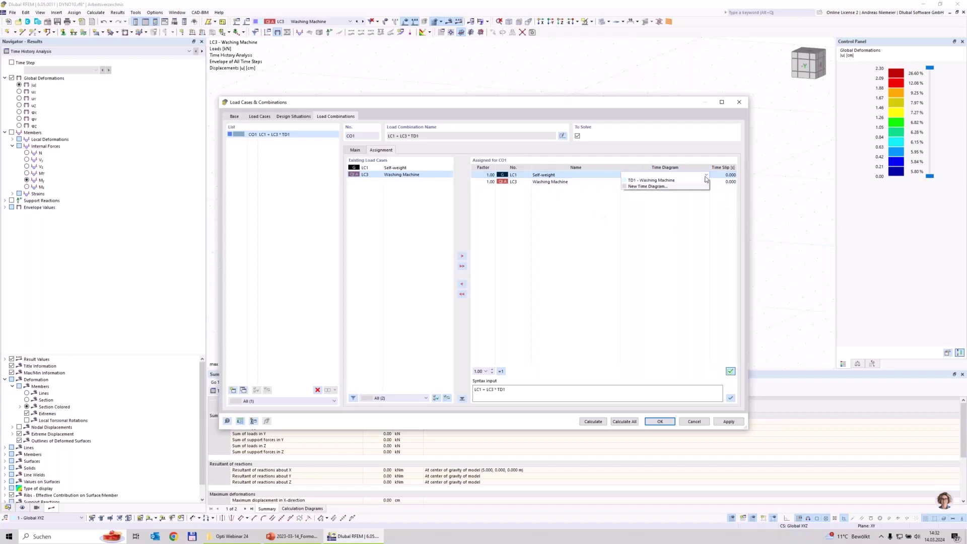
pyautogui.click(672, 188)
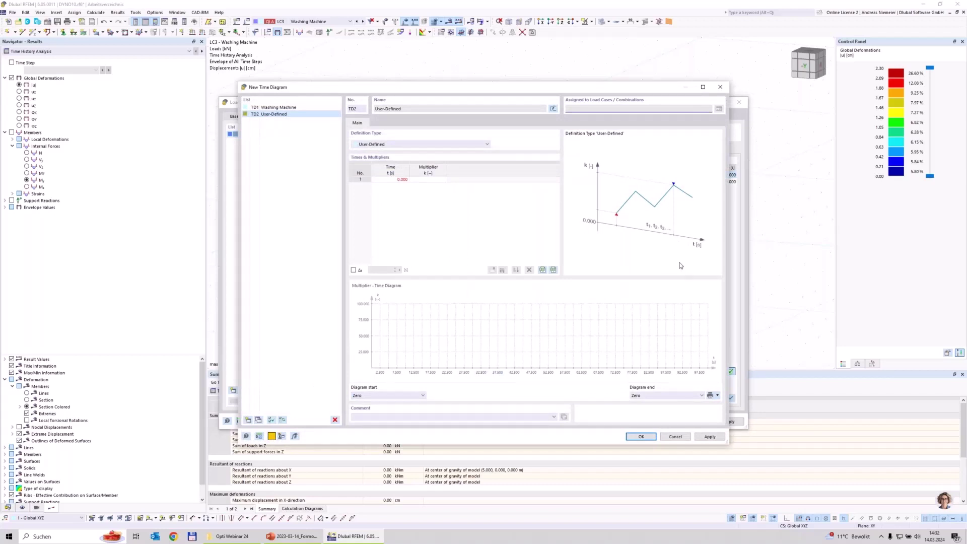
pyautogui.click(401, 180)
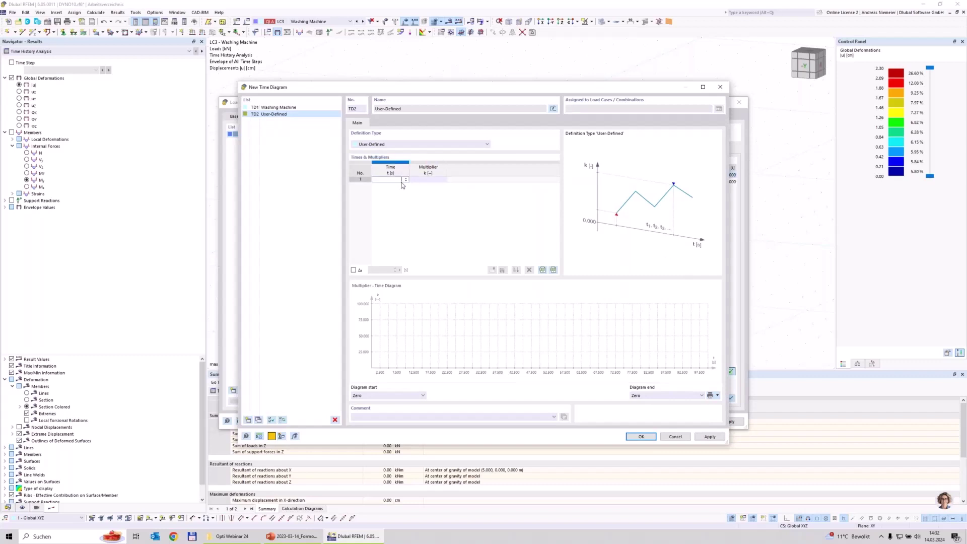
pyautogui.press('Tab')
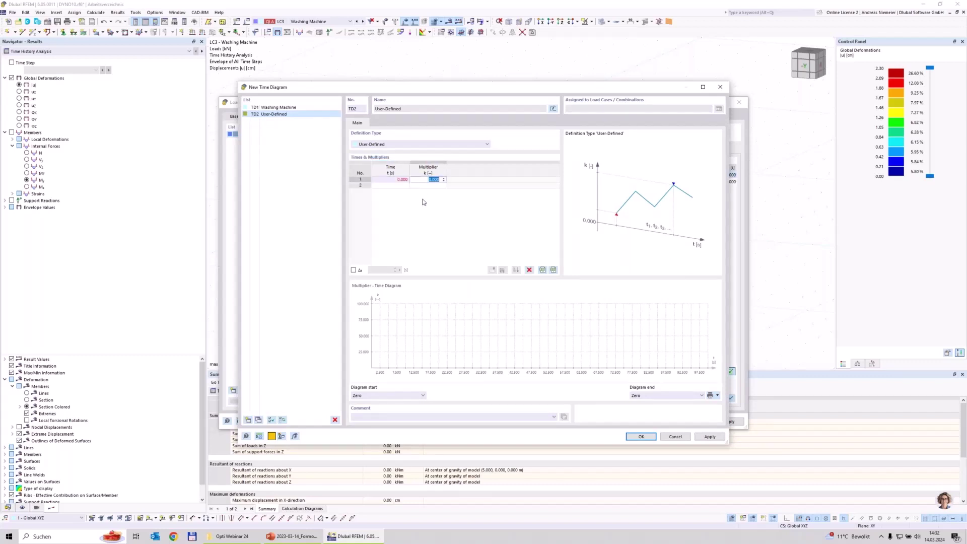
pyautogui.press('Tab')
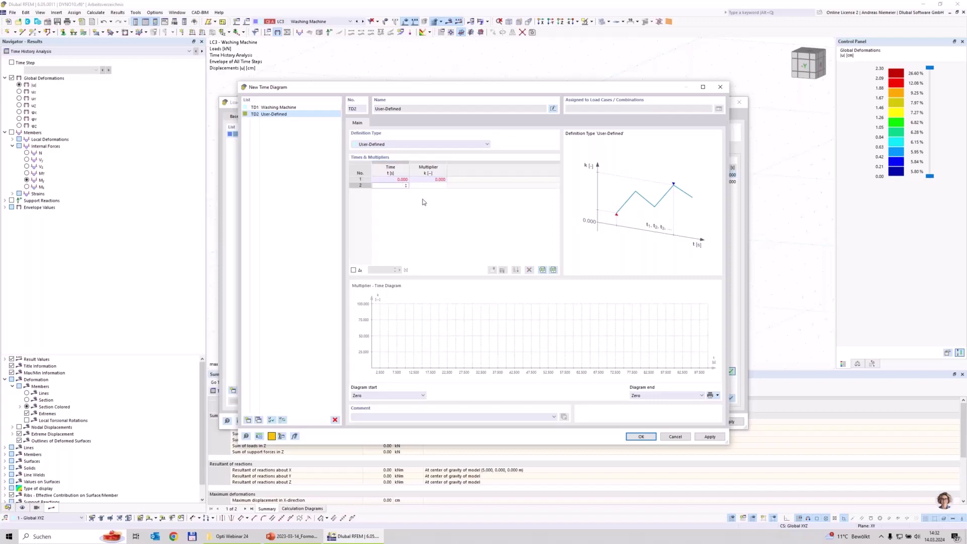
pyautogui.write('1')
pyautogui.press('Tab')
pyautogui.write('1')
pyautogui.press('Tab')
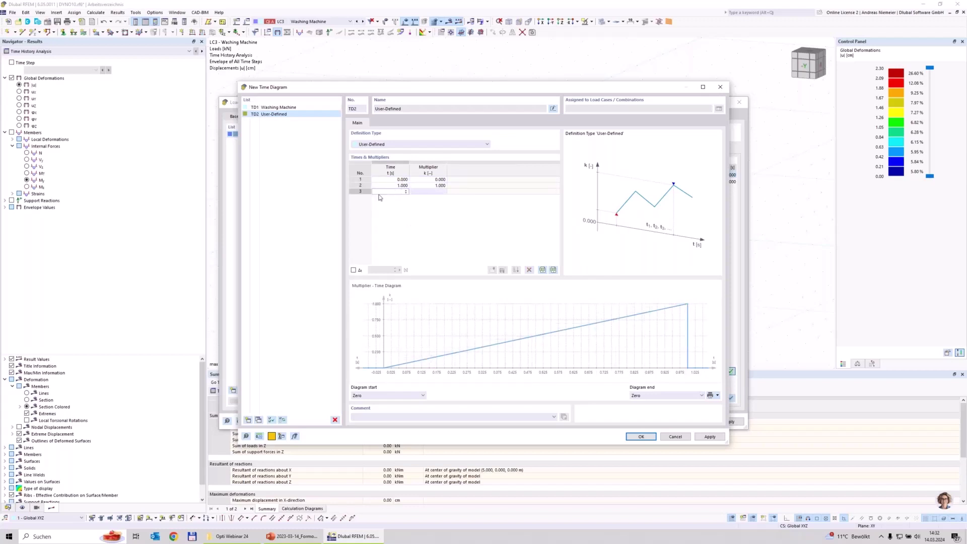
pyautogui.press('Tab')
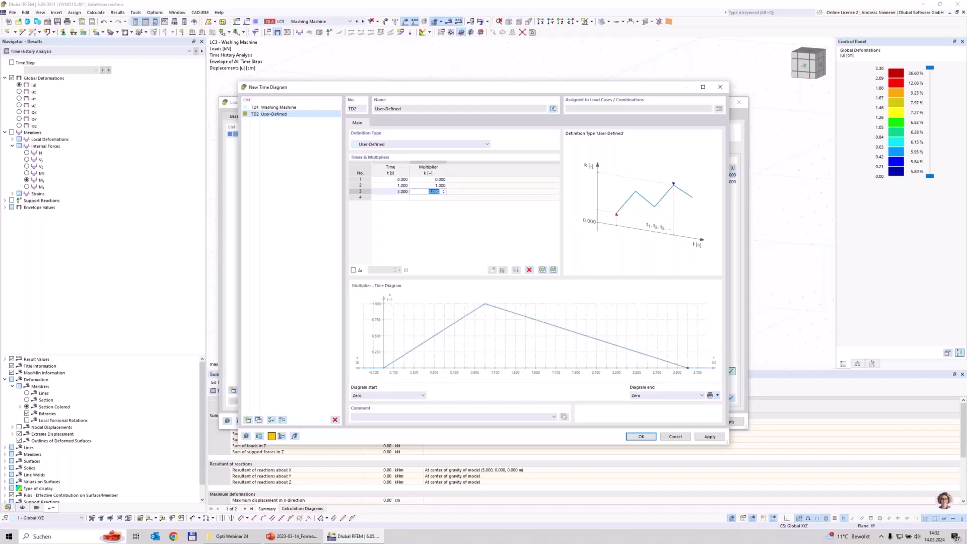
pyautogui.write('1')
pyautogui.press('Up')
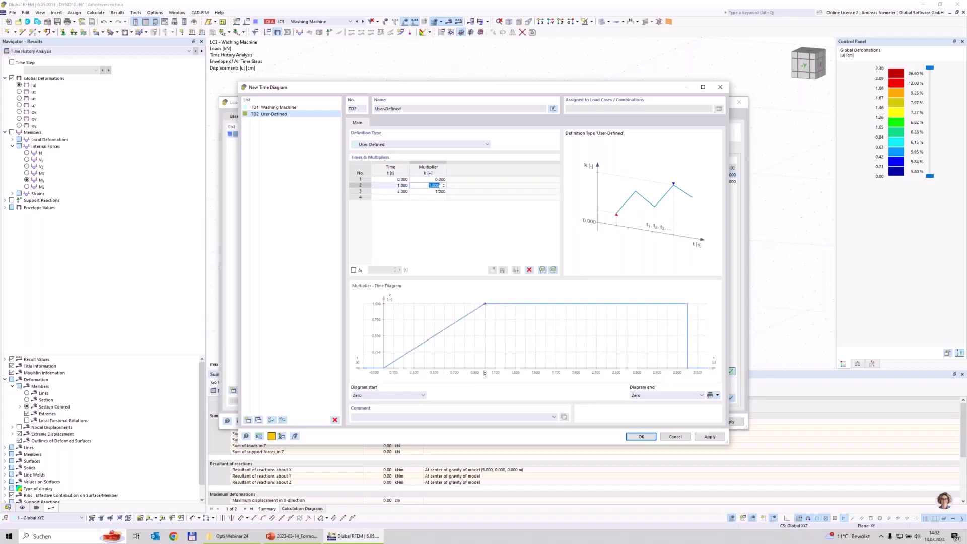
# - Set the new time diagram's end to Constant, name it Constant and save it
pyautogui.click(673, 396)
pyautogui.click(671, 405)
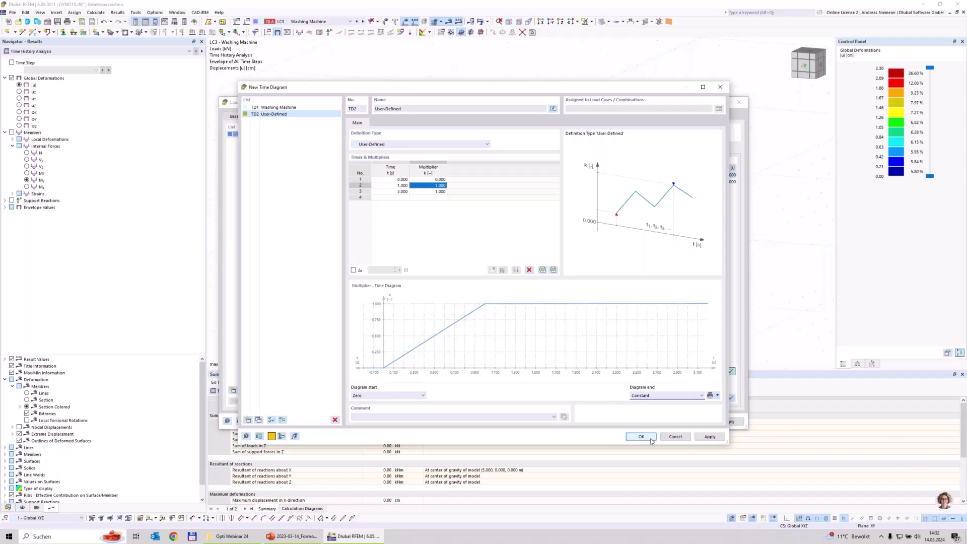
pyautogui.click(552, 109)
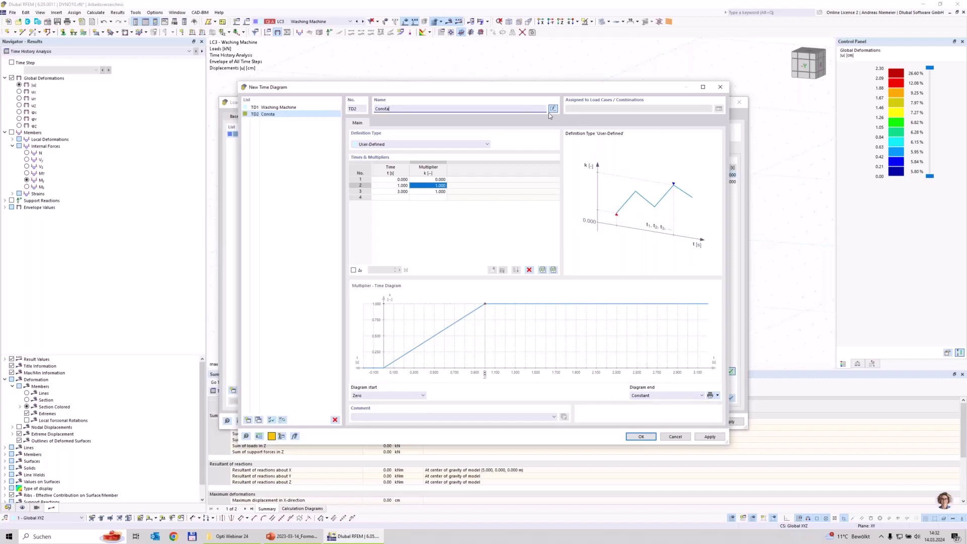
pyautogui.click(642, 436)
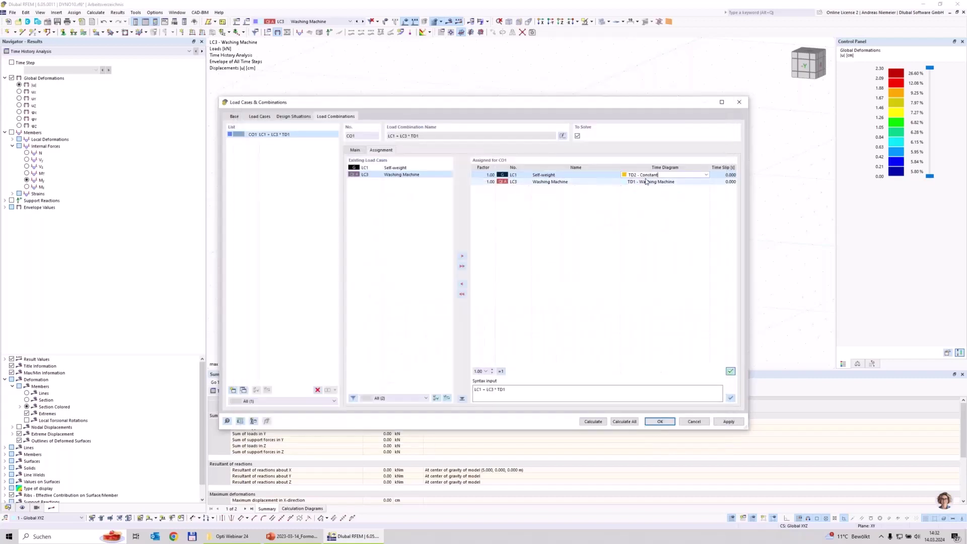
# - Set the time slip of the Washing Machine load case in CO1 to 1 s
pyautogui.click(720, 184)
pyautogui.write('1')
pyautogui.press('Return')
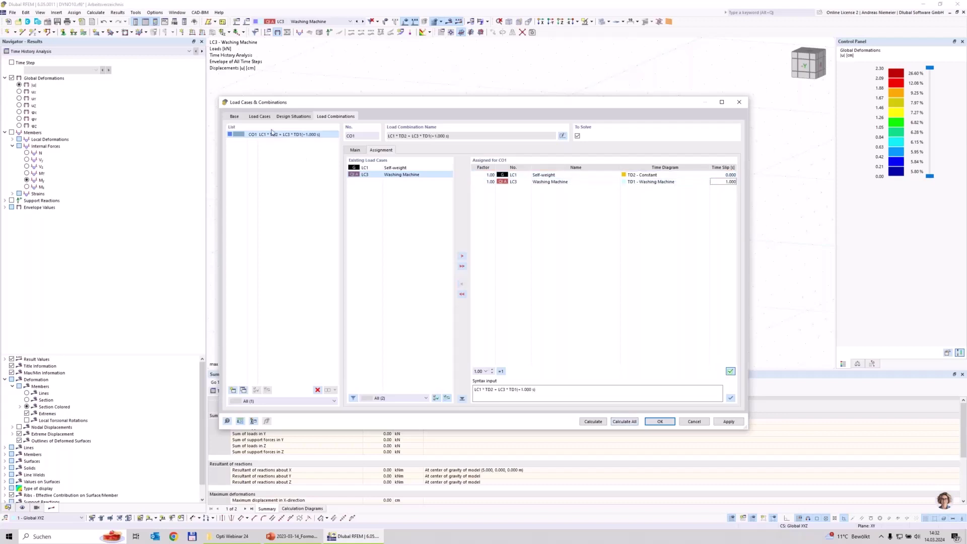
# - Enable result combinations in the base settings and accept saving the changes
pyautogui.click(235, 118)
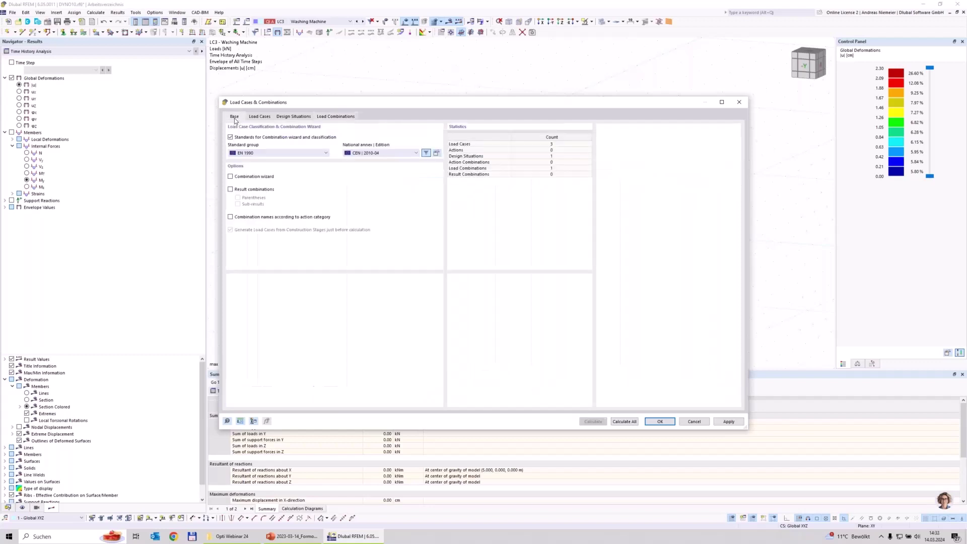
pyautogui.click(230, 189)
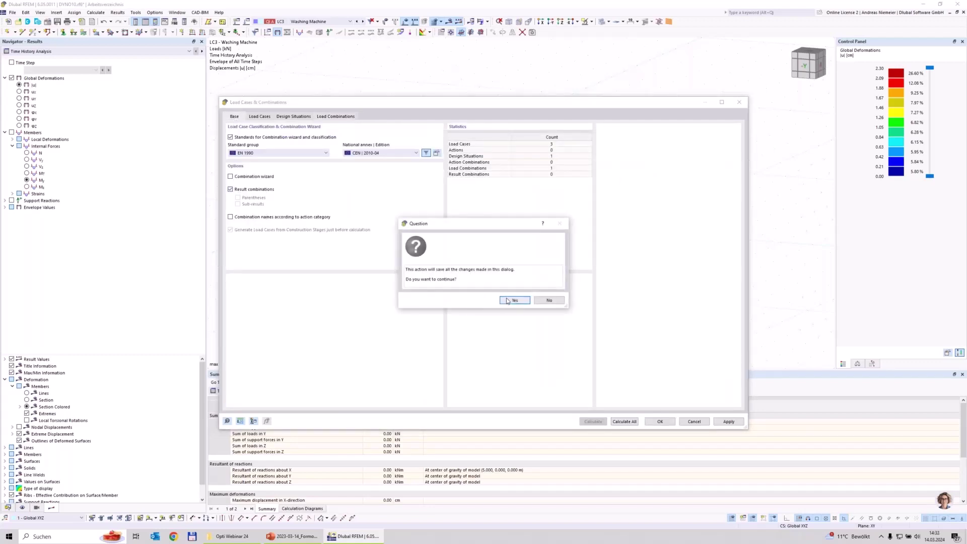
pyautogui.click(507, 300)
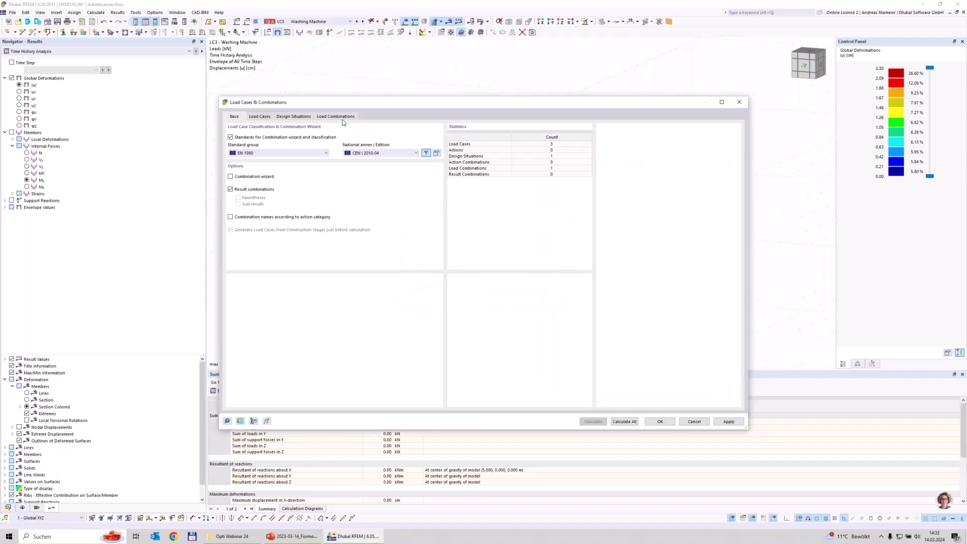
# - Create a new result combination and assign load combination CO1 to it
pyautogui.click(380, 117)
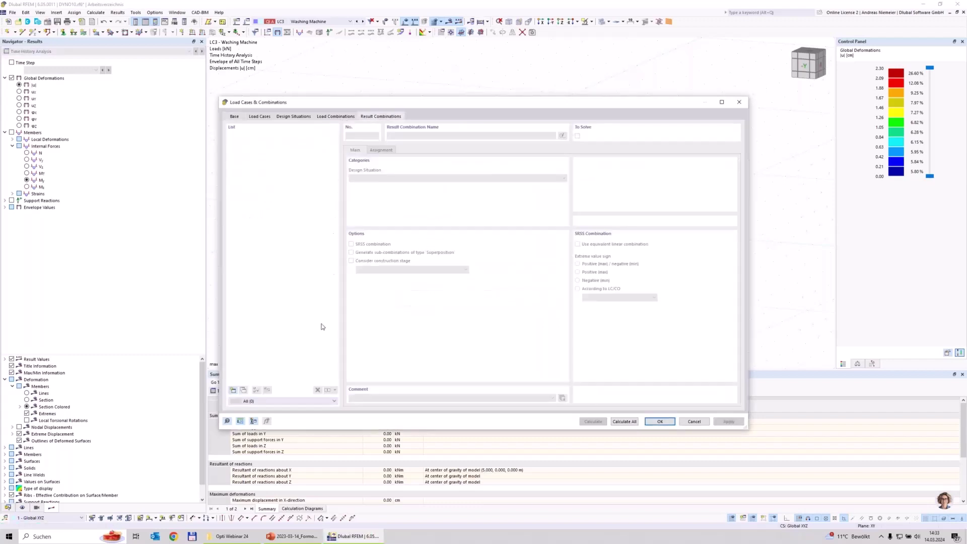
pyautogui.click(240, 392)
pyautogui.click(381, 150)
pyautogui.doubleClick(385, 182)
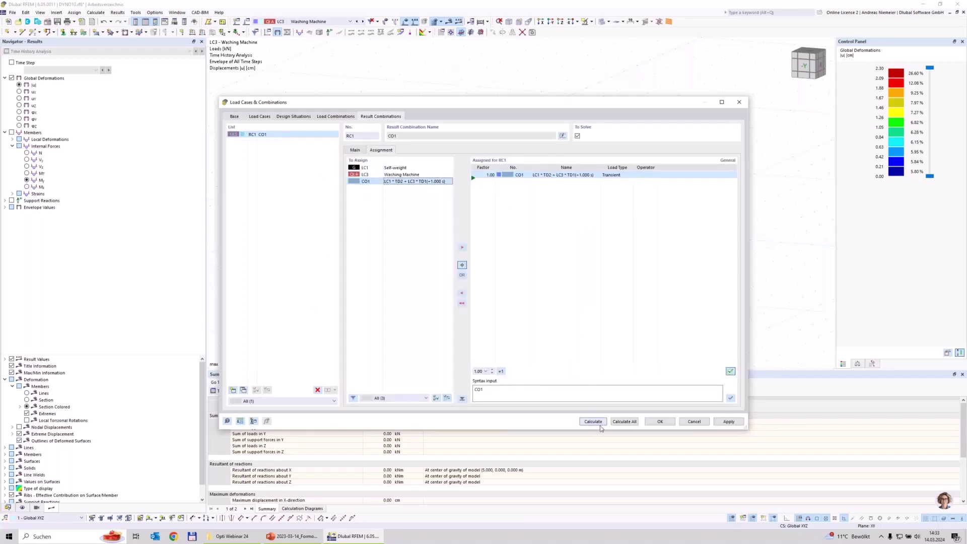
# - Accept the load combination settings and run the Steel Design calculation
pyautogui.click(649, 421)
pyautogui.click(487, 22)
pyautogui.click(499, 32)
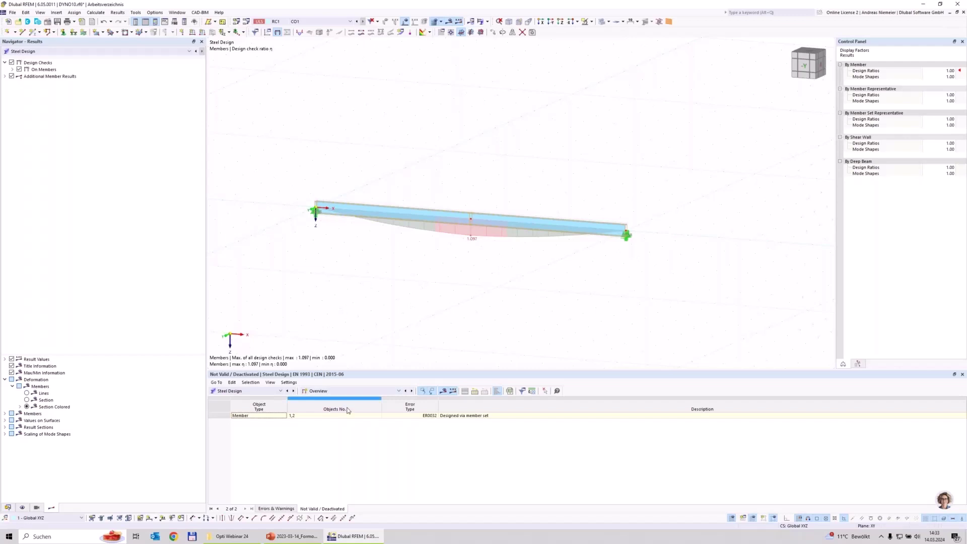
# - Examine the design ratios on members and the design check details for lateral torsional buckling
pyautogui.click(362, 392)
pyautogui.click(361, 410)
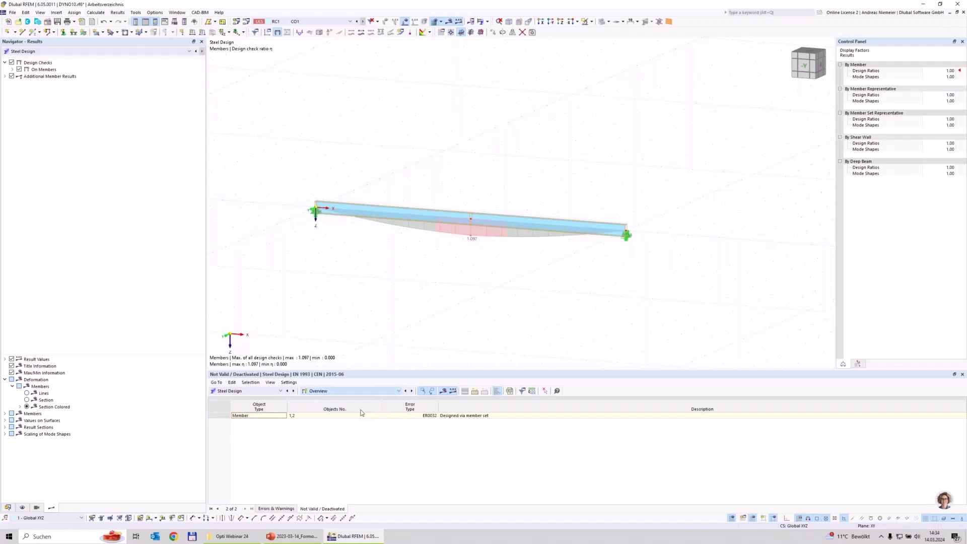
pyautogui.click(454, 446)
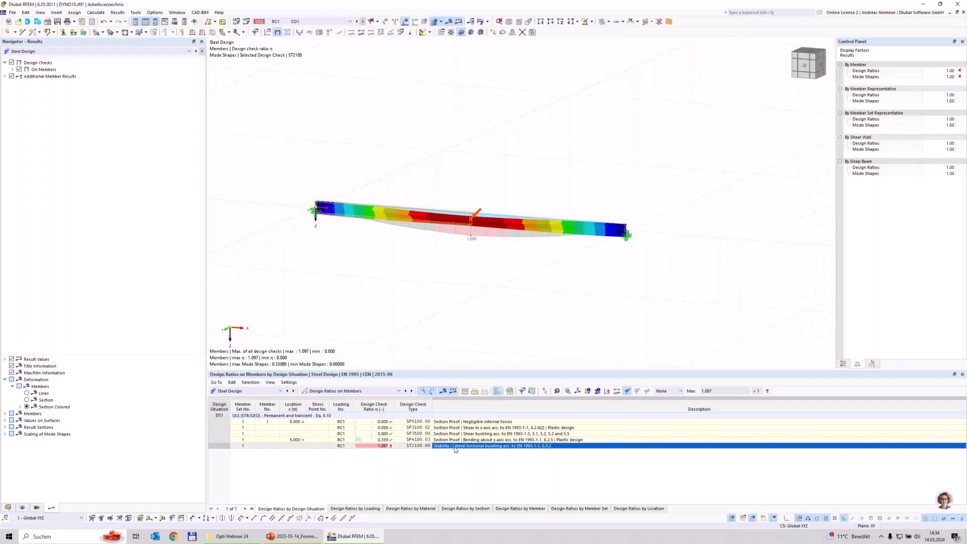
pyautogui.doubleClick(456, 446)
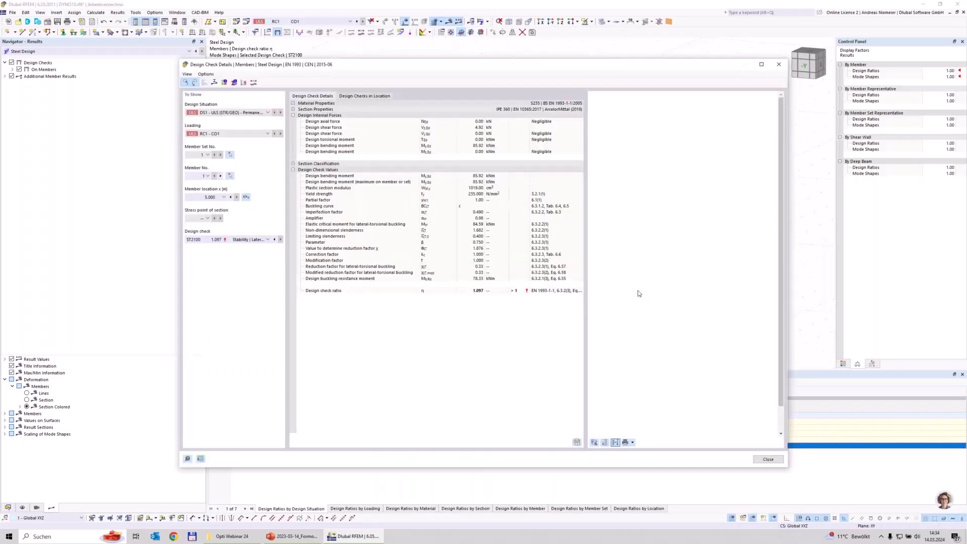
pyautogui.scroll(-5, 685, 347)
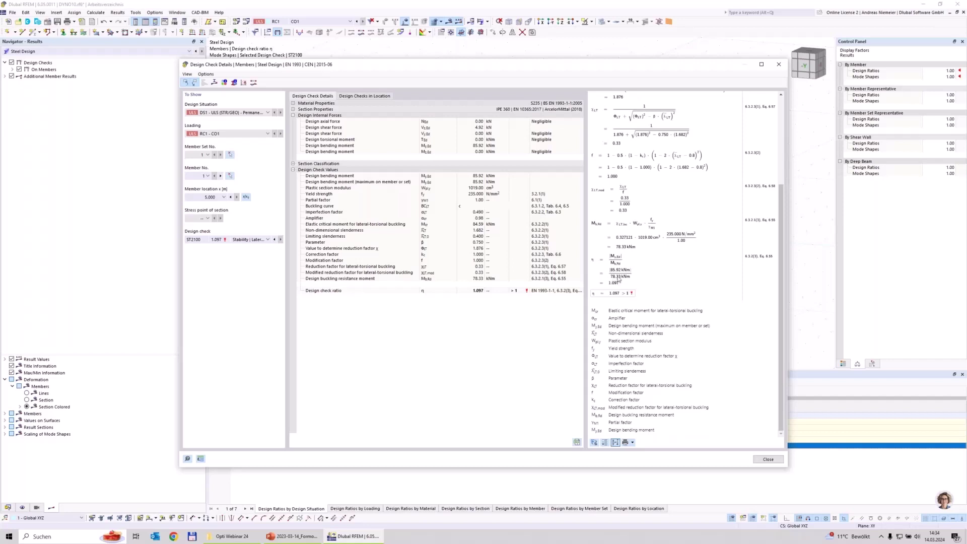
pyautogui.click(767, 459)
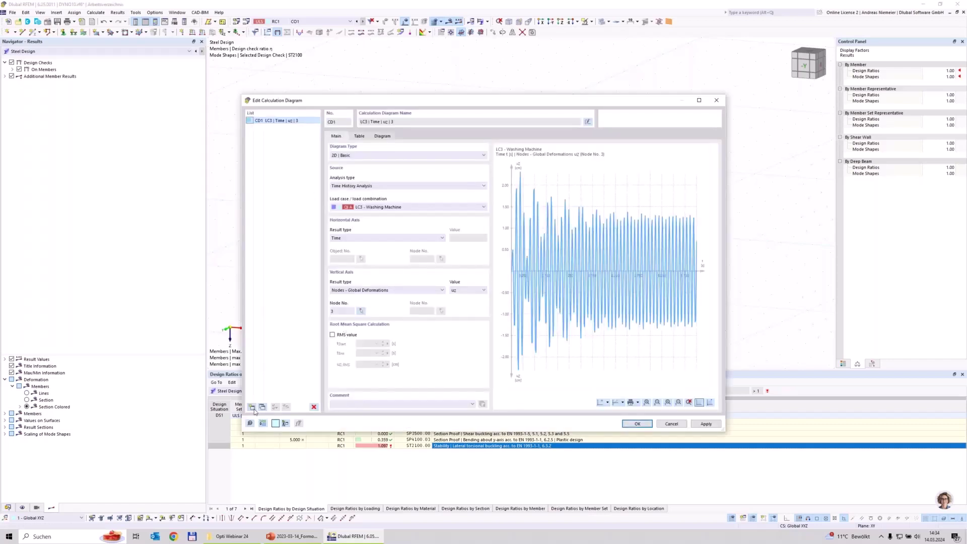
# - Add a time history calculation diagram for load combination CO1 plotting the maximum deformation uz over time, and save it
pyautogui.click(253, 408)
pyautogui.click(371, 186)
pyautogui.click(369, 198)
pyautogui.click(370, 207)
pyautogui.click(370, 226)
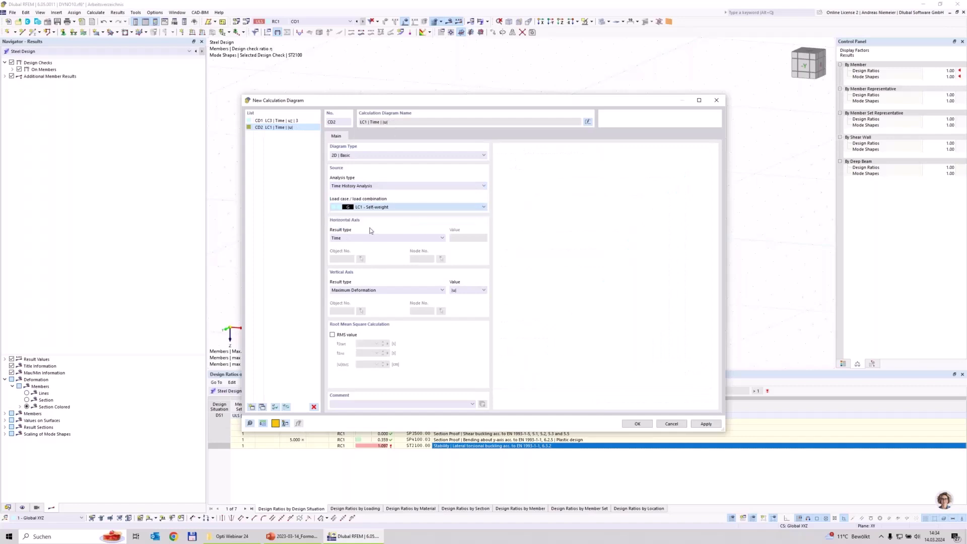
pyautogui.click(466, 291)
pyautogui.click(463, 337)
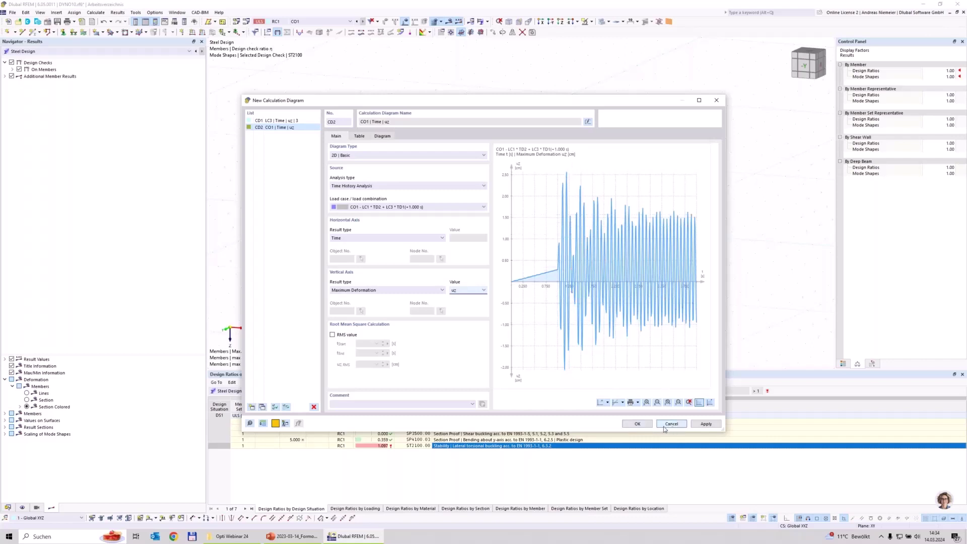
pyautogui.click(637, 424)
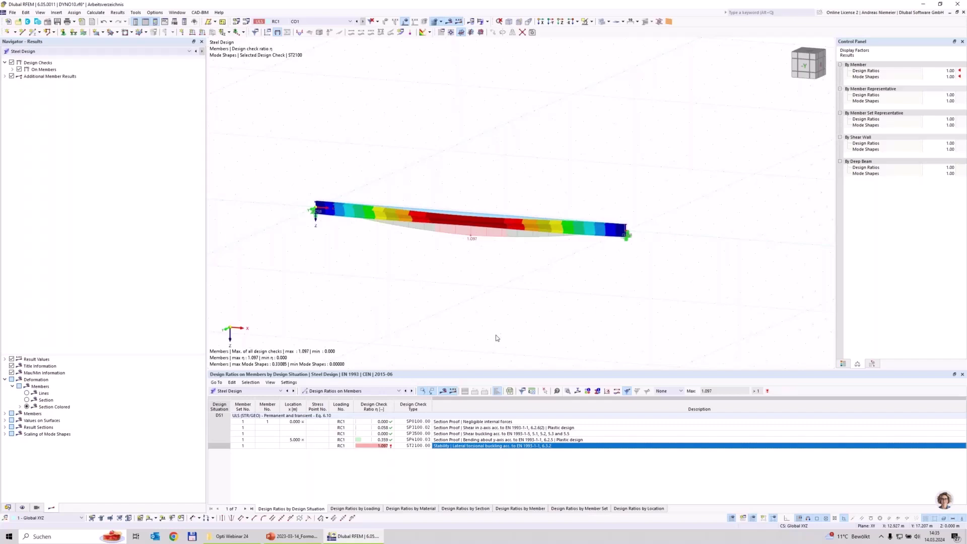
# - Display the Time History Analysis results of load combination CO1
pyautogui.click(309, 21)
pyautogui.click(309, 53)
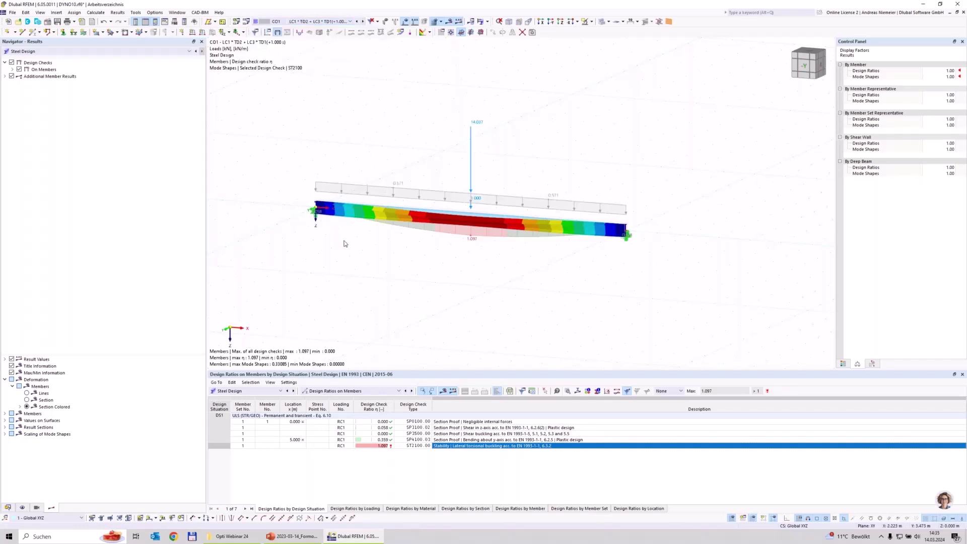
pyautogui.click(55, 51)
pyautogui.click(31, 57)
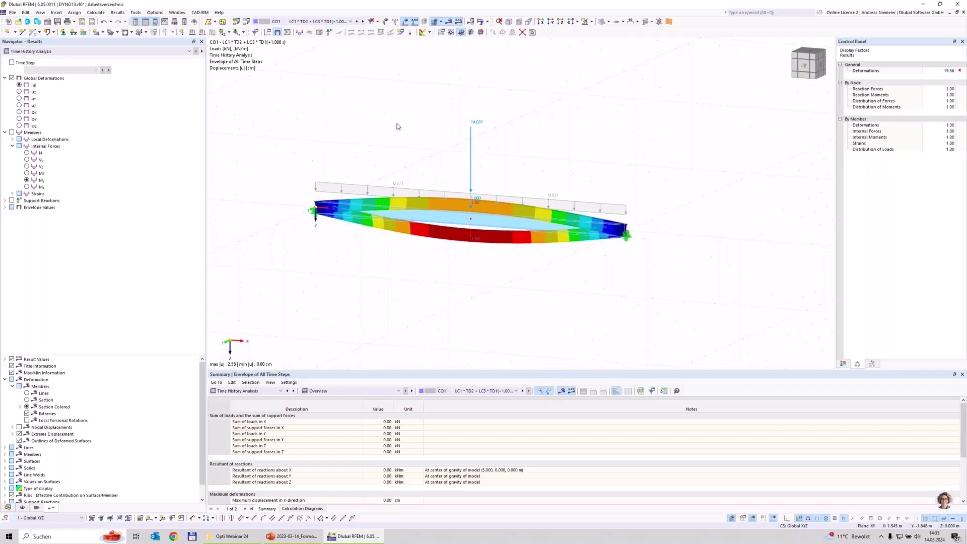
# - Hide the results and divide beam members 1 and 2 using 4 intermediate nodes each
pyautogui.click(448, 22)
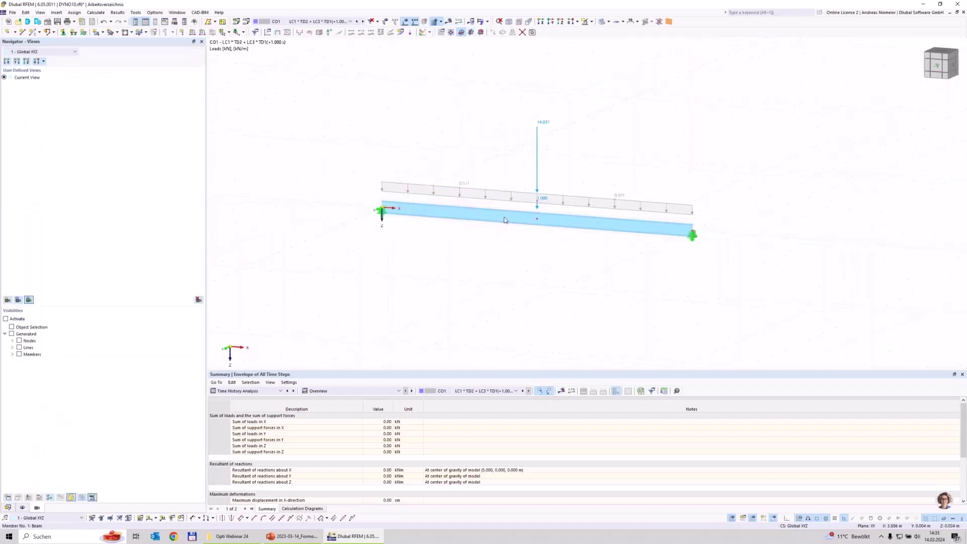
pyautogui.rightClick(555, 222)
pyautogui.moveTo(584, 246)
pyautogui.moveTo(781, 309)
pyautogui.click(883, 320)
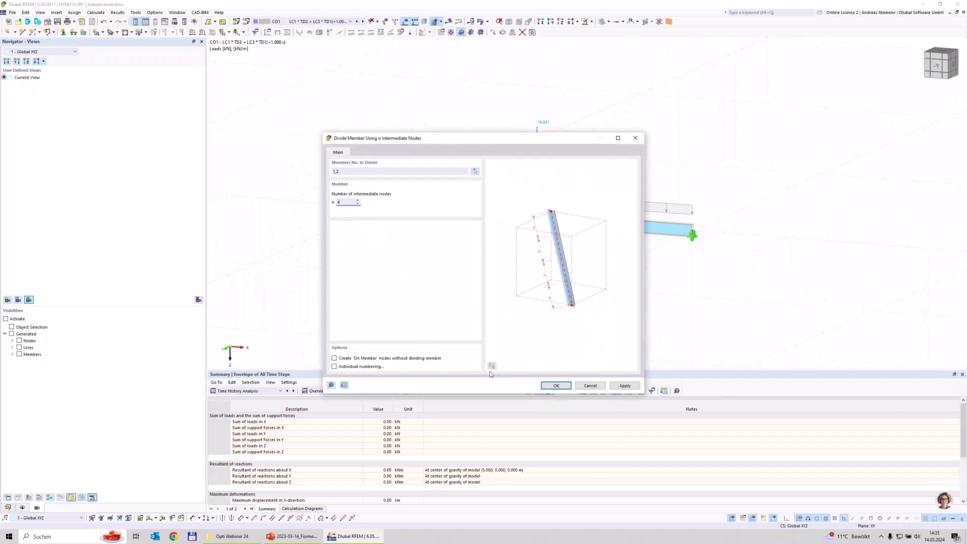
pyautogui.click(565, 387)
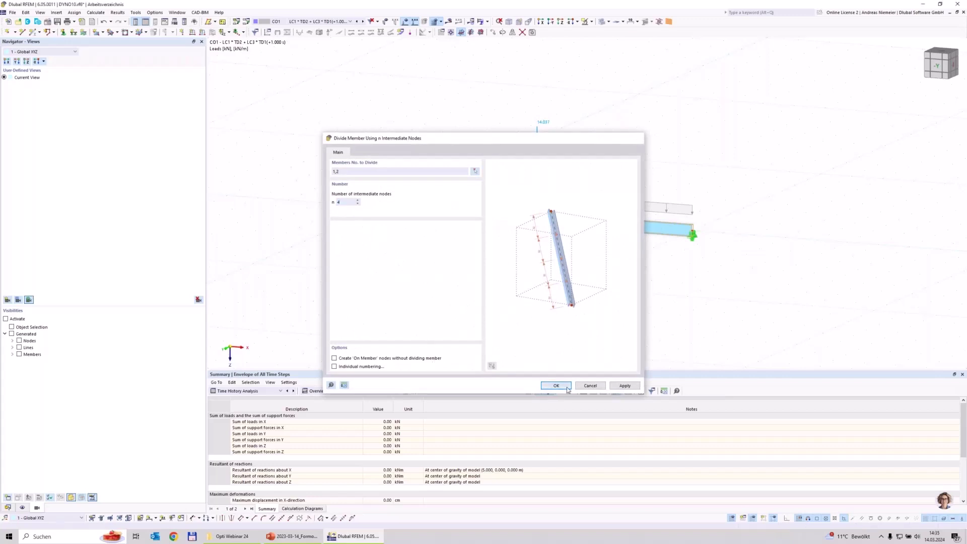
# - Add a 0.5 kN nodal force in the Z direction to intermediate nodes 4-11 in load case LC1 - Self-weight
pyautogui.click(302, 23)
pyautogui.click(302, 27)
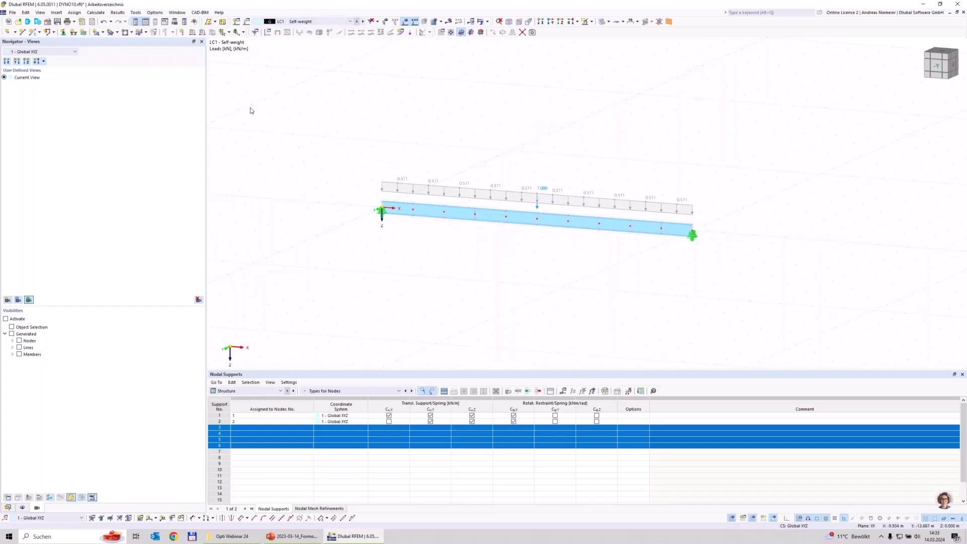
pyautogui.click(182, 32)
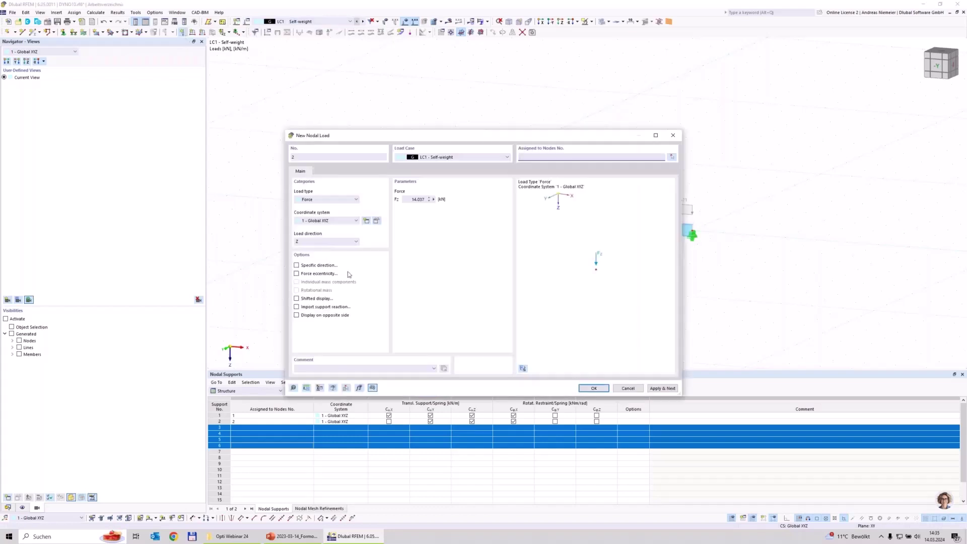
pyautogui.doubleClick(410, 199)
pyautogui.write('0')
pyautogui.write(',5')
pyautogui.click(593, 389)
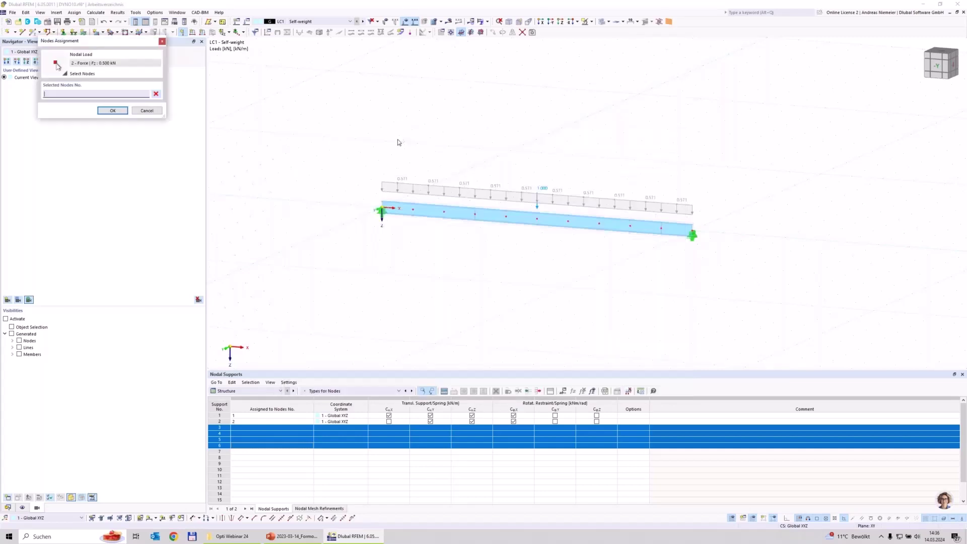
pyautogui.moveTo(495, 252); pyautogui.dragTo(527, 254)
pyautogui.moveTo(552, 157); pyautogui.dragTo(680, 265)
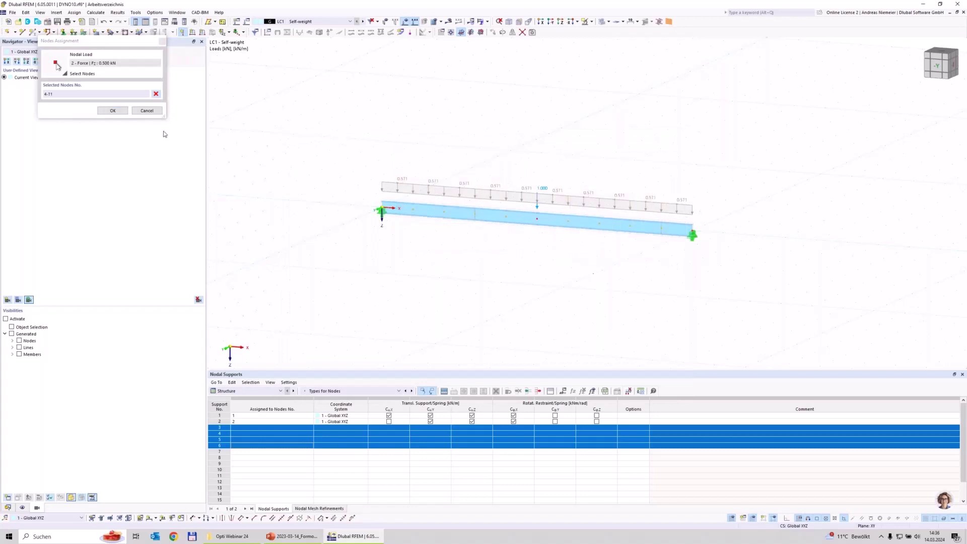
pyautogui.click(113, 111)
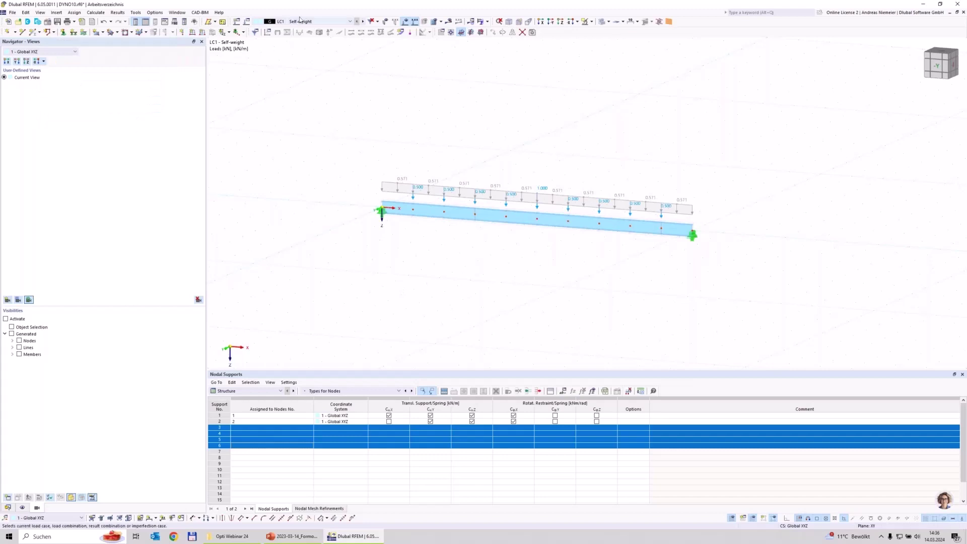
# - Calculate the steel design with the added loads and display load combination CO1
pyautogui.click(480, 22)
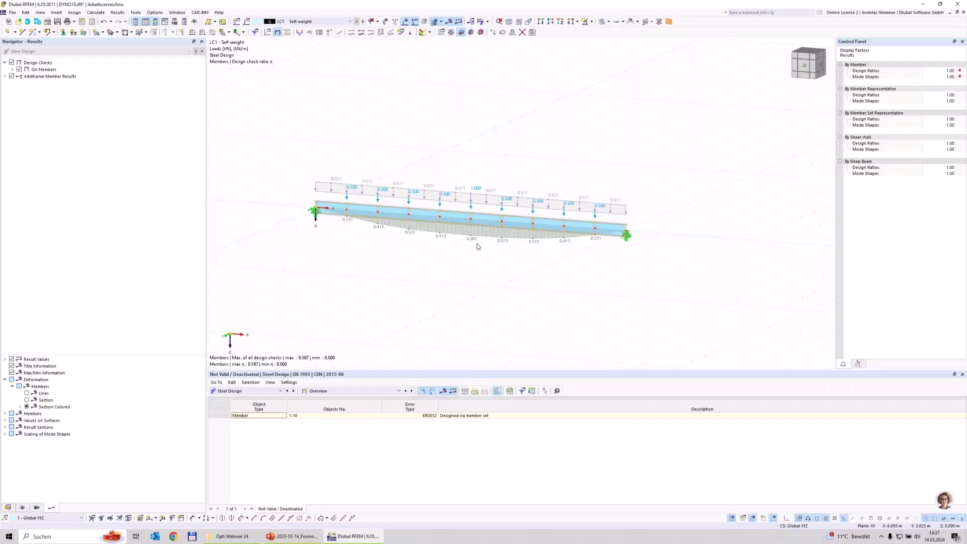
pyautogui.click(339, 23)
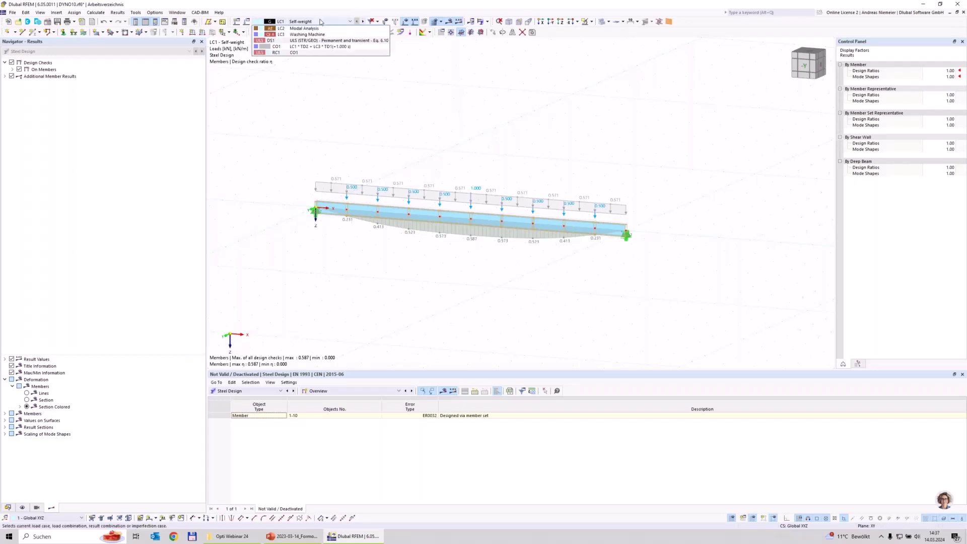
pyautogui.click(313, 60)
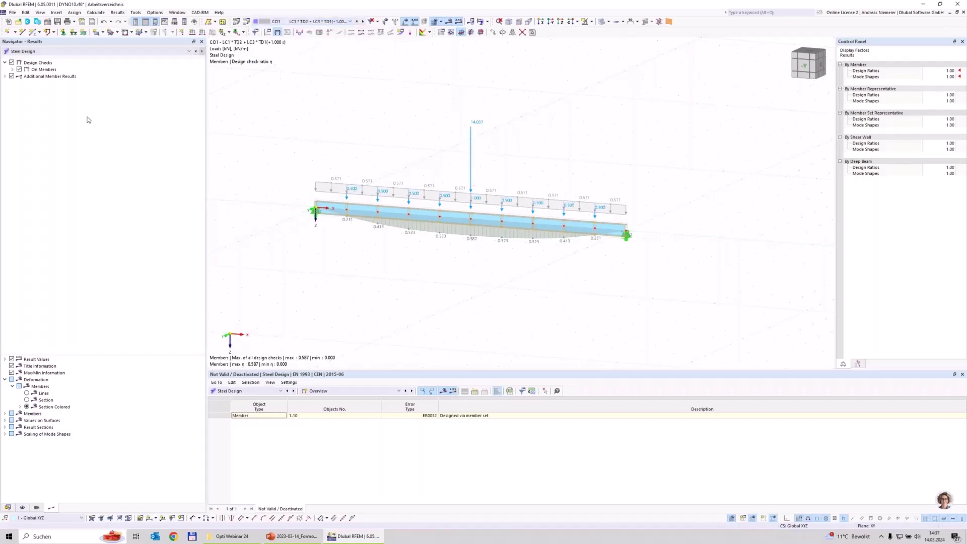
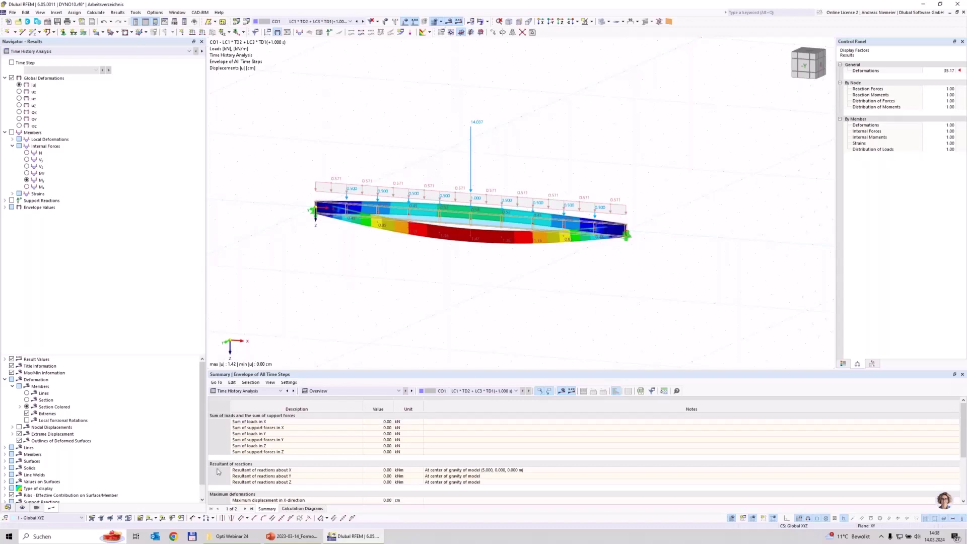
# - Hide the self-weight loads in the model display
pyautogui.click(22, 508)
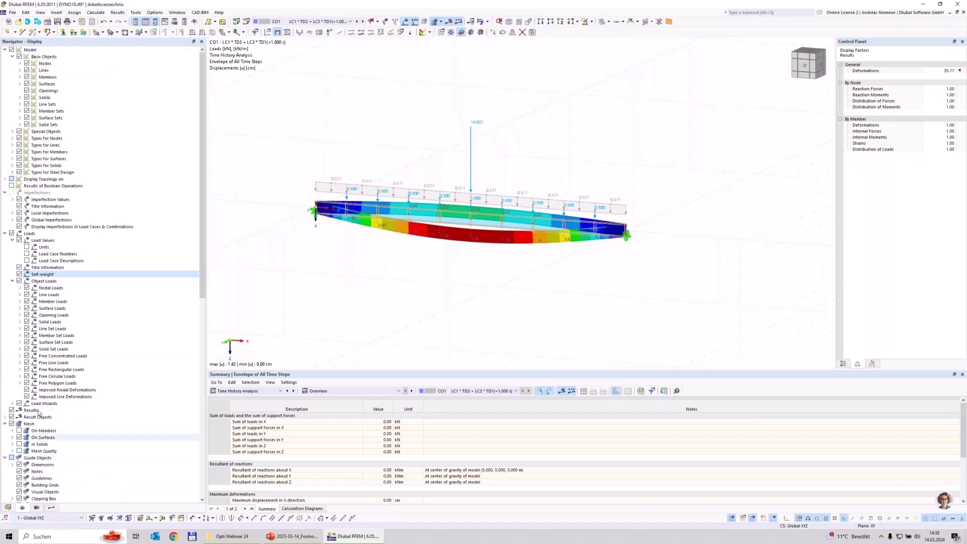
pyautogui.click(19, 274)
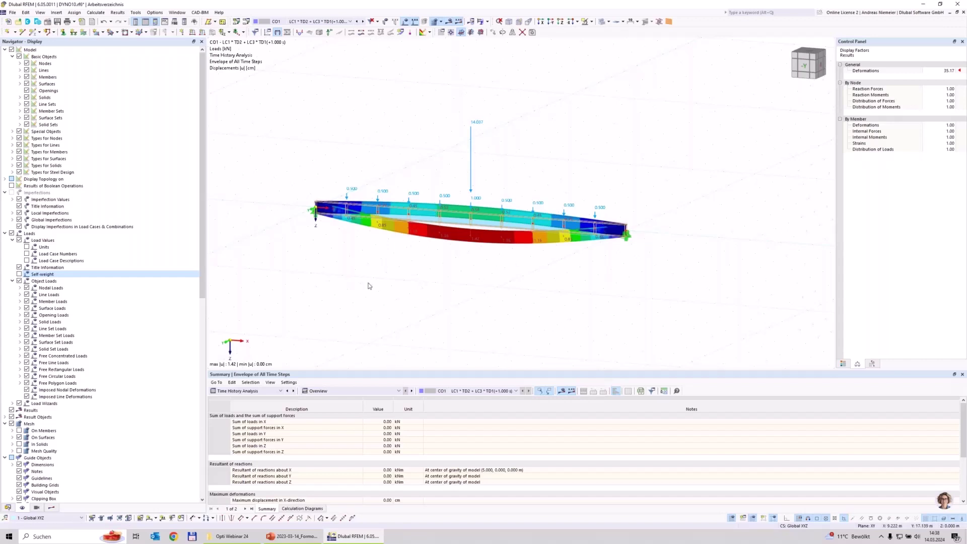
# - Add a new global parameter named M from the Structure data
pyautogui.click(245, 391)
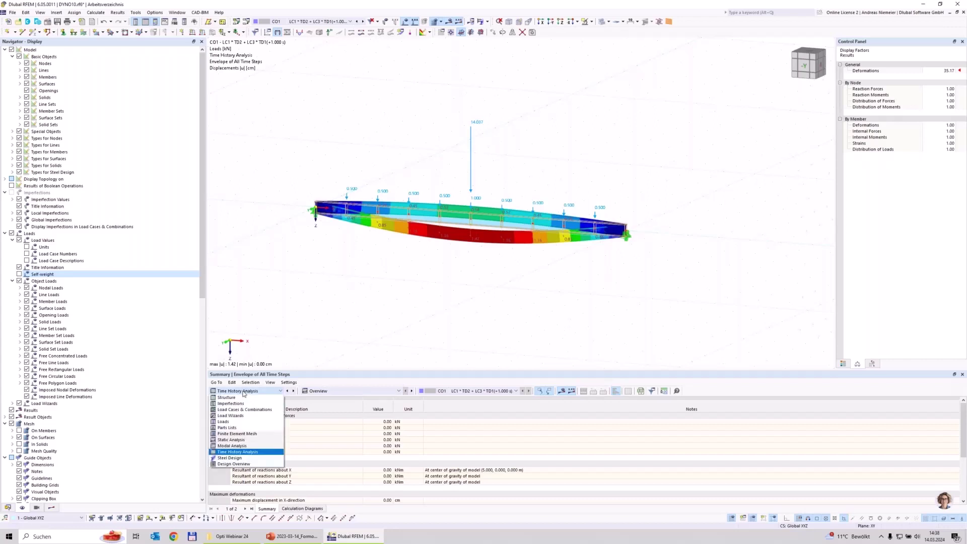
pyautogui.click(236, 396)
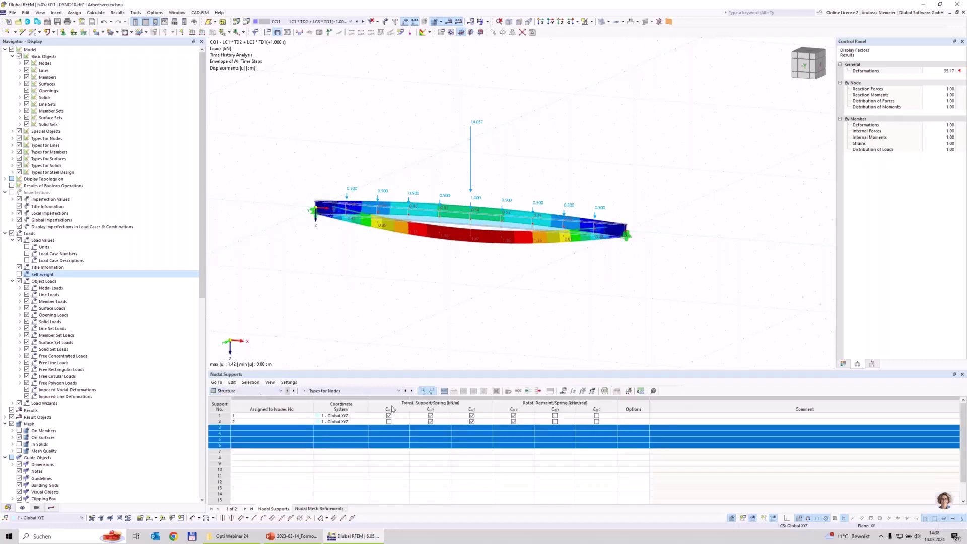
pyautogui.click(564, 393)
pyautogui.click(317, 151)
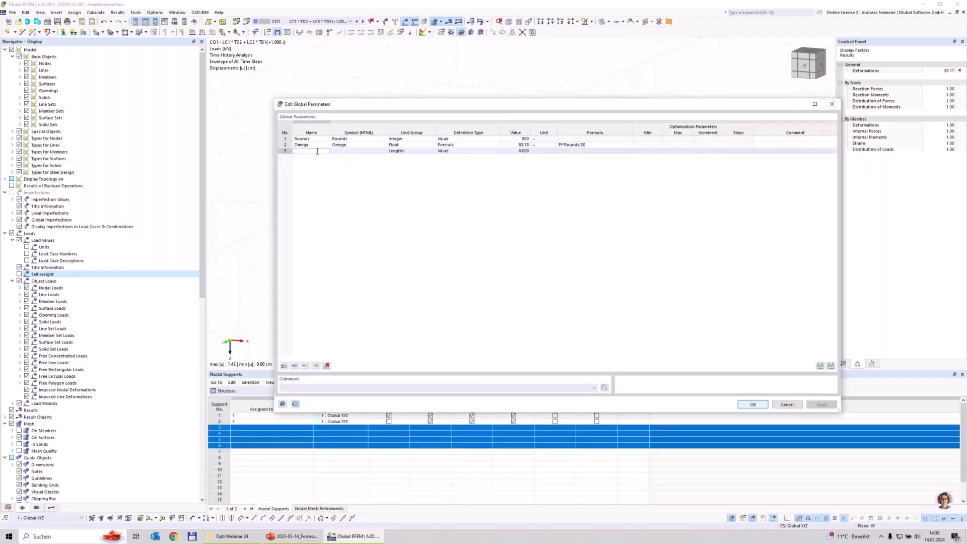
pyautogui.write('M')
pyautogui.click(384, 151)
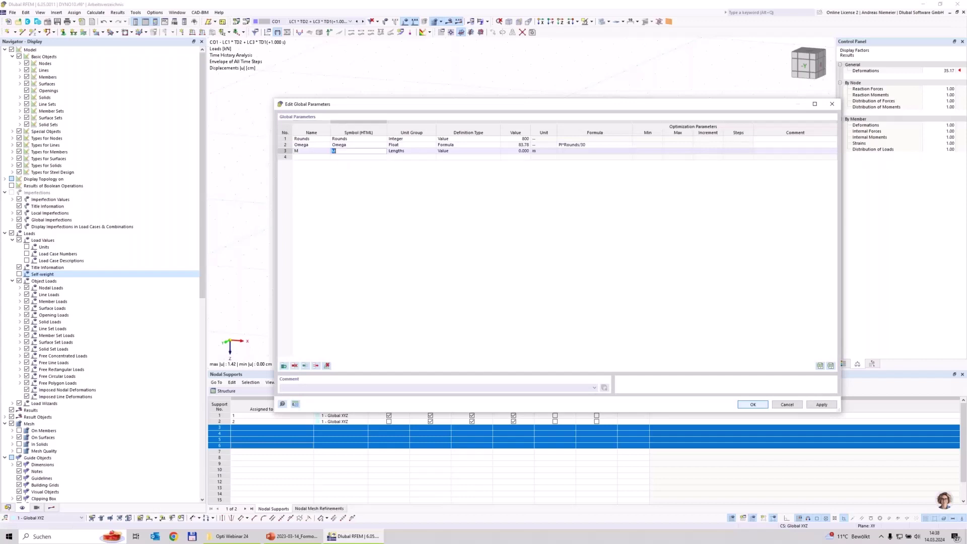
# - Set parameter M's unit group to Forces and its value to 0.8 kN, and save the global parameters
pyautogui.click(403, 150)
pyautogui.click(403, 152)
pyautogui.scroll(-15, 439, 296)
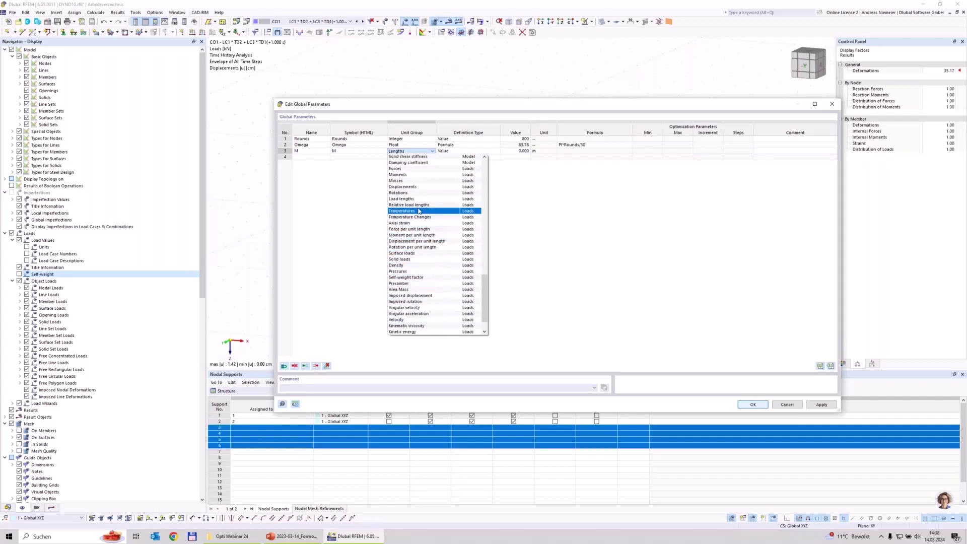
pyautogui.click(418, 169)
pyautogui.press('Tab')
pyautogui.write('0')
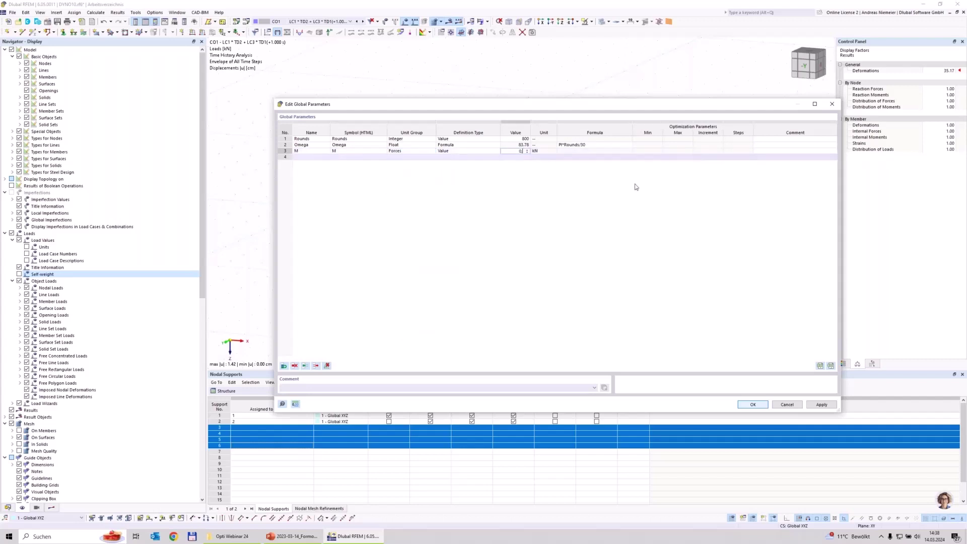
pyautogui.write(',8')
pyautogui.press('Return')
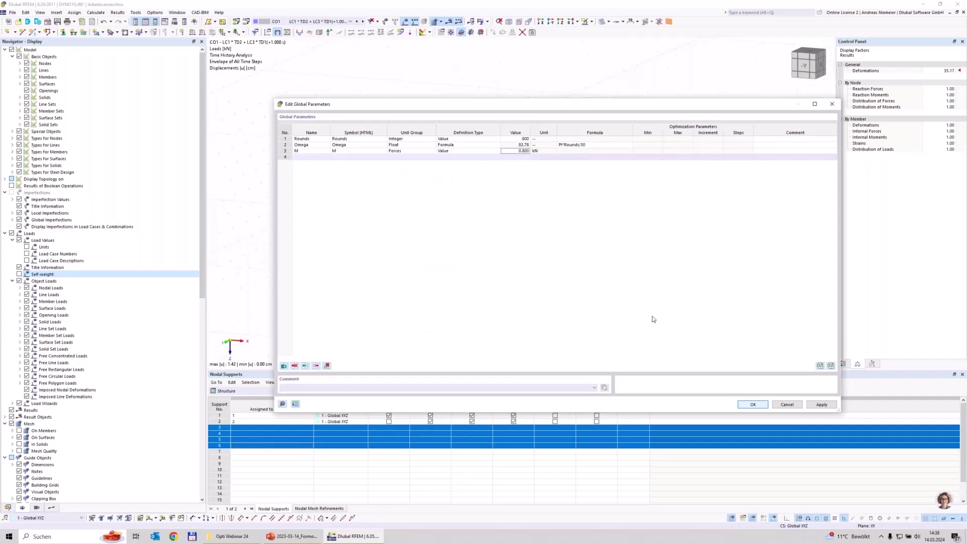
pyautogui.click(752, 404)
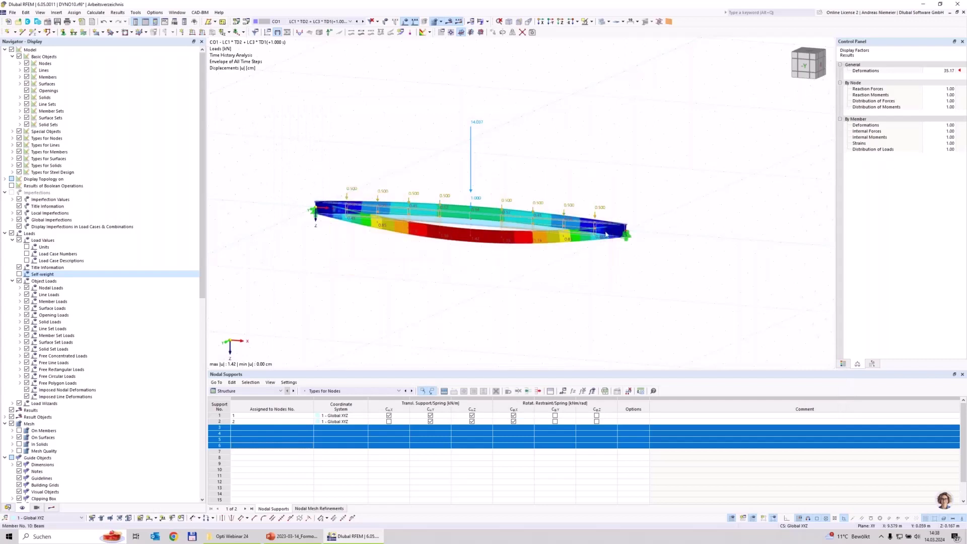
# - Set the force of the nodal load on nodes 4-11 to the global parameter M of 0.8 kN
pyautogui.rightClick(594, 219)
pyautogui.moveTo(745, 257)
pyautogui.click(803, 258)
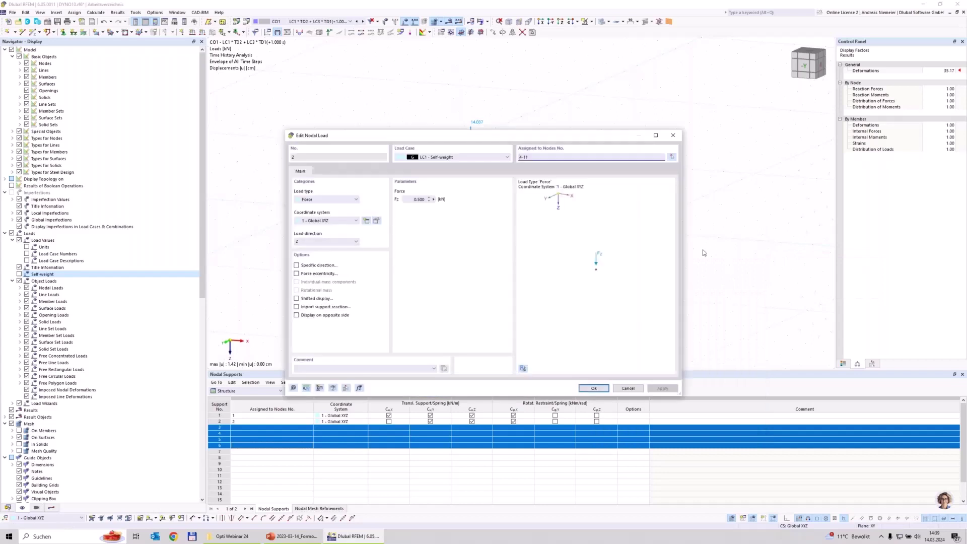
pyautogui.doubleClick(418, 199)
pyautogui.press('BackSpace')
pyautogui.write('0.8')
pyautogui.press('Tab')
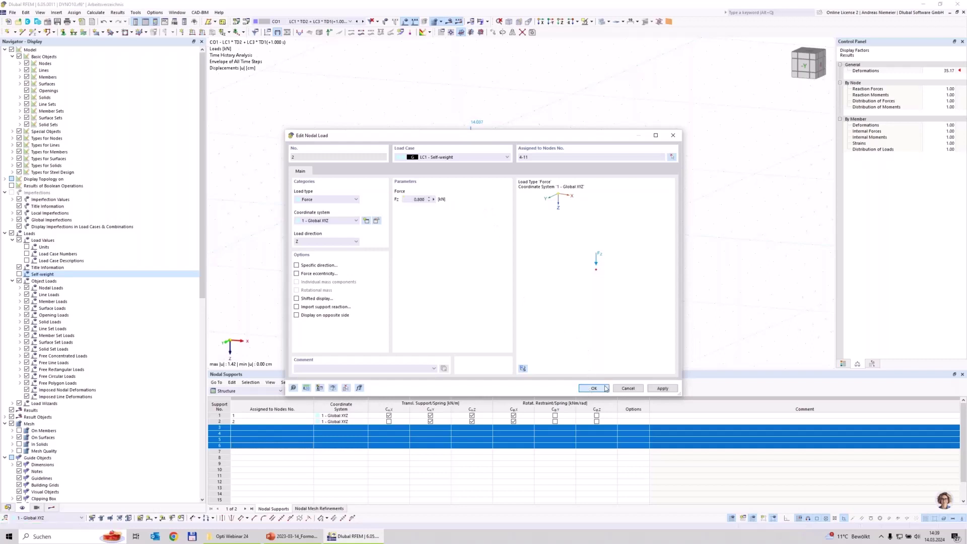
pyautogui.click(593, 389)
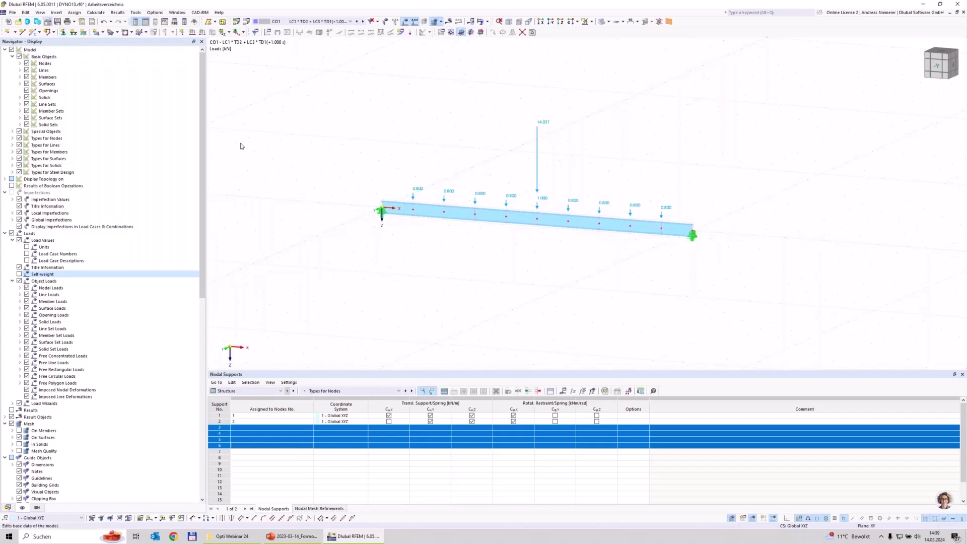
# - Activate the Optimization & Costs / CO2 Emission Estimation add-on in the model's base data
pyautogui.click(360, 122)
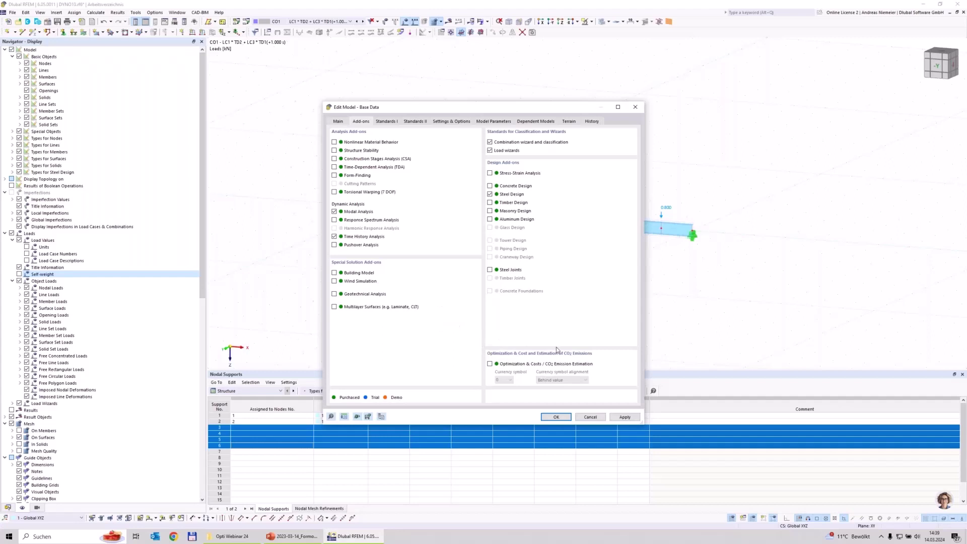
pyautogui.click(498, 363)
pyautogui.click(554, 418)
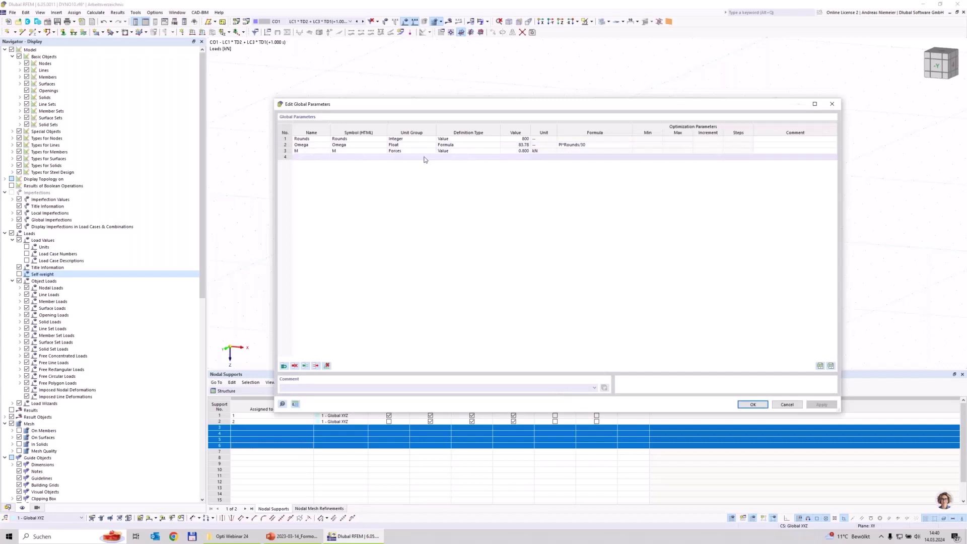
# - Change the definition type of global parameter M to Optimization and set its value to 0.001 kN
pyautogui.click(479, 153)
pyautogui.click(489, 152)
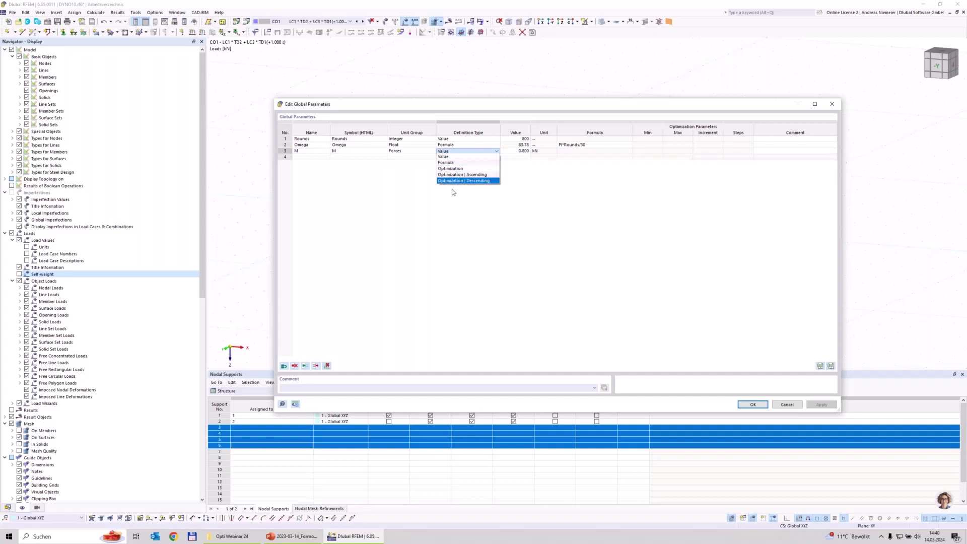
pyautogui.click(456, 168)
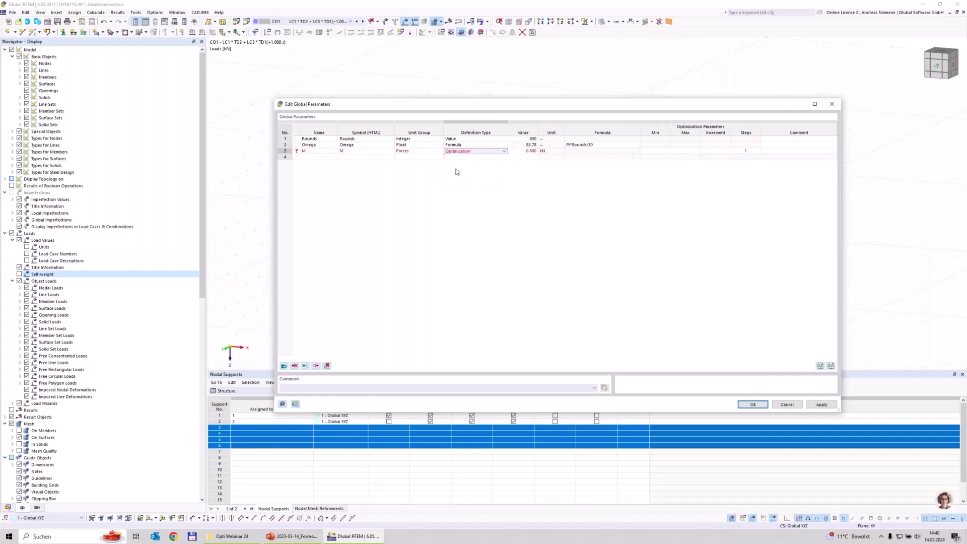
pyautogui.click(650, 151)
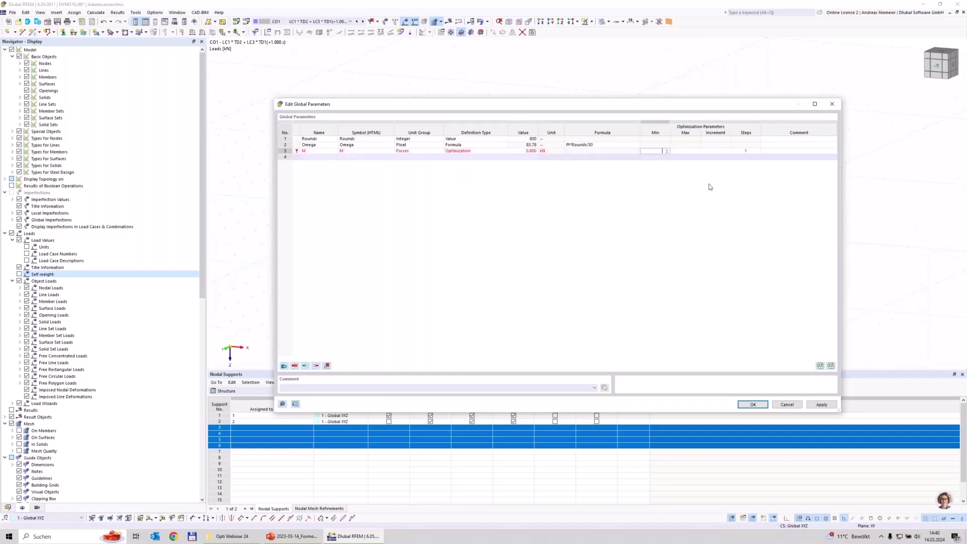
pyautogui.click(525, 151)
pyautogui.write('0.0')
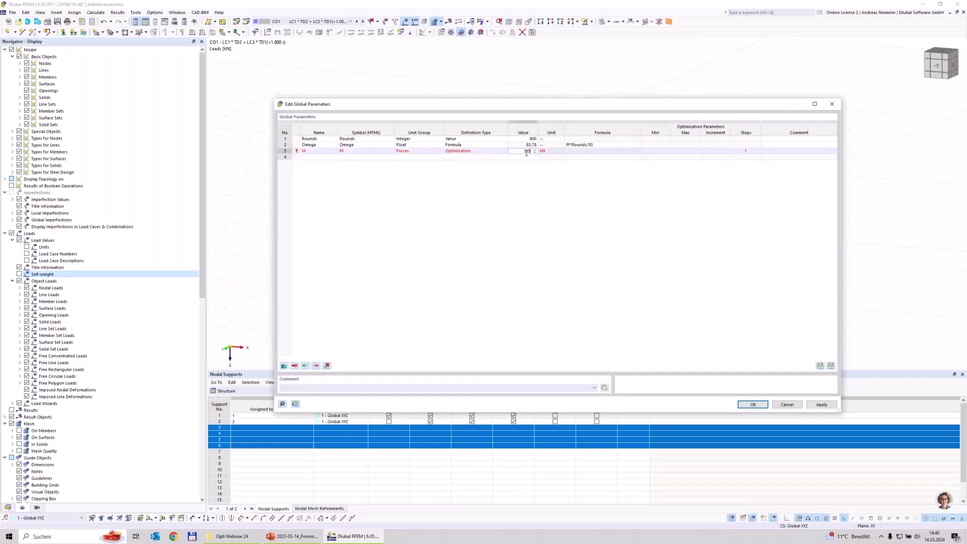
pyautogui.write('01')
pyautogui.press('Tab')
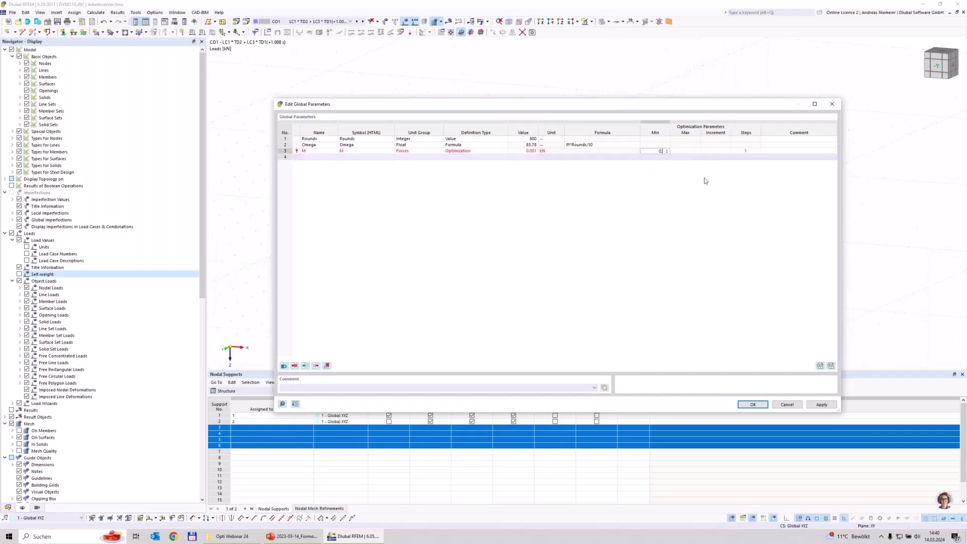
# - Set the optimization range of parameter M to minimum 0.001, maximum 8.001 and increment 0.2, and save the parameters
pyautogui.write('0,001')
pyautogui.write('8')
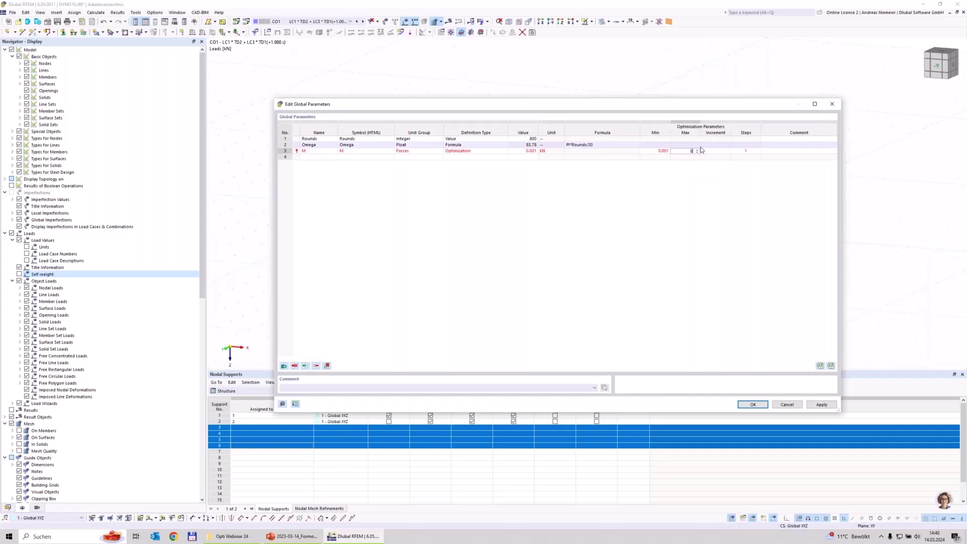
pyautogui.write('.001')
pyautogui.press('Tab')
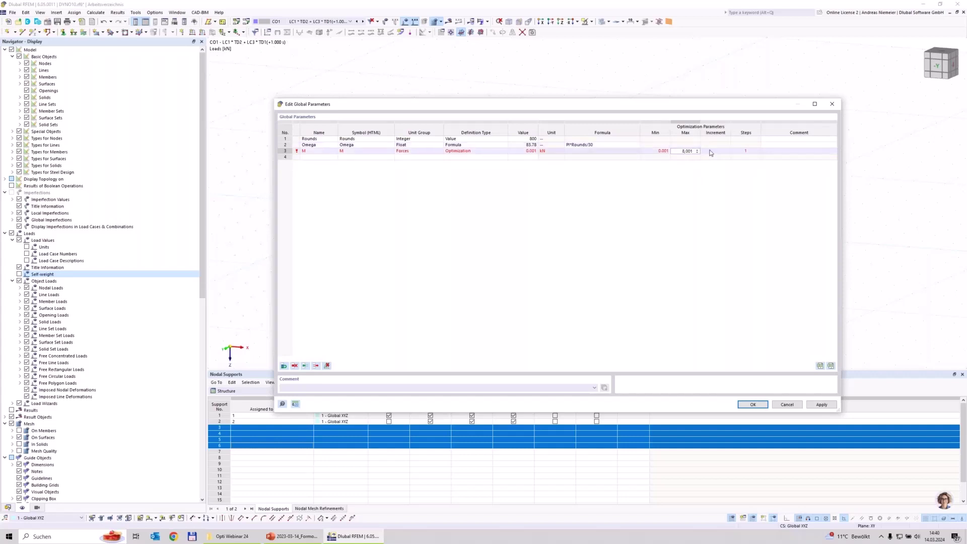
pyautogui.write('0.2')
pyautogui.press('BackSpace')
pyautogui.press('BackSpace')
pyautogui.press('BackSpace')
pyautogui.press('Tab')
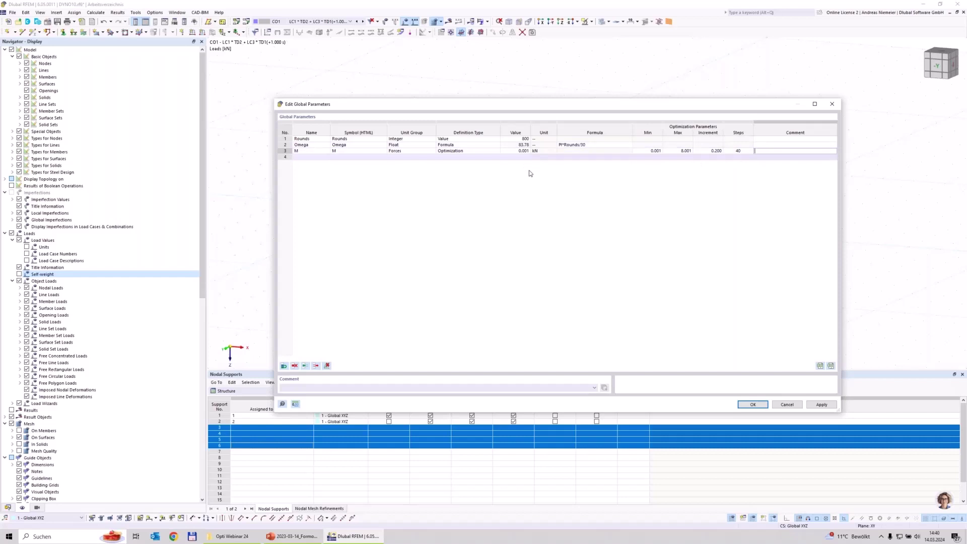
pyautogui.click(759, 408)
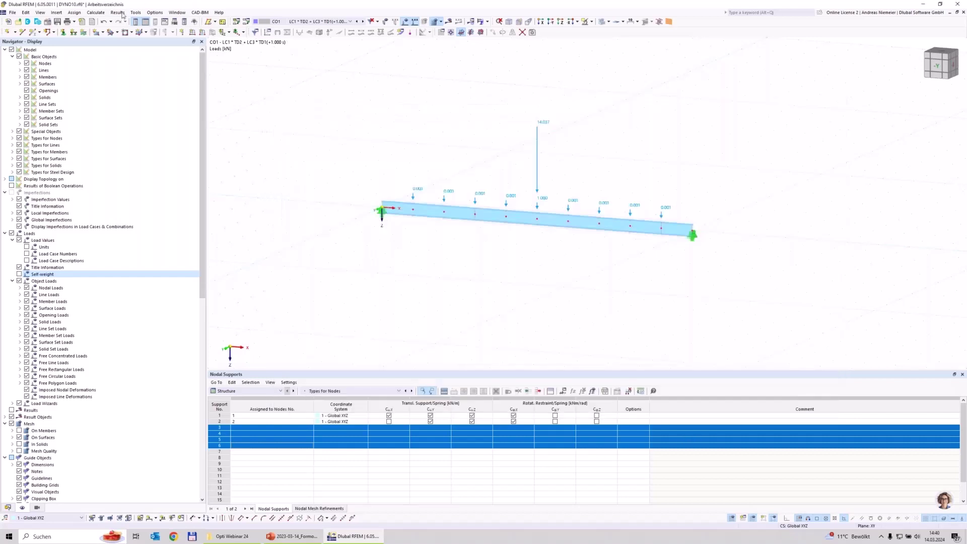
# - Open the optimization settings and set the target value of OS1 to minimum vectorial displacement
pyautogui.click(95, 13)
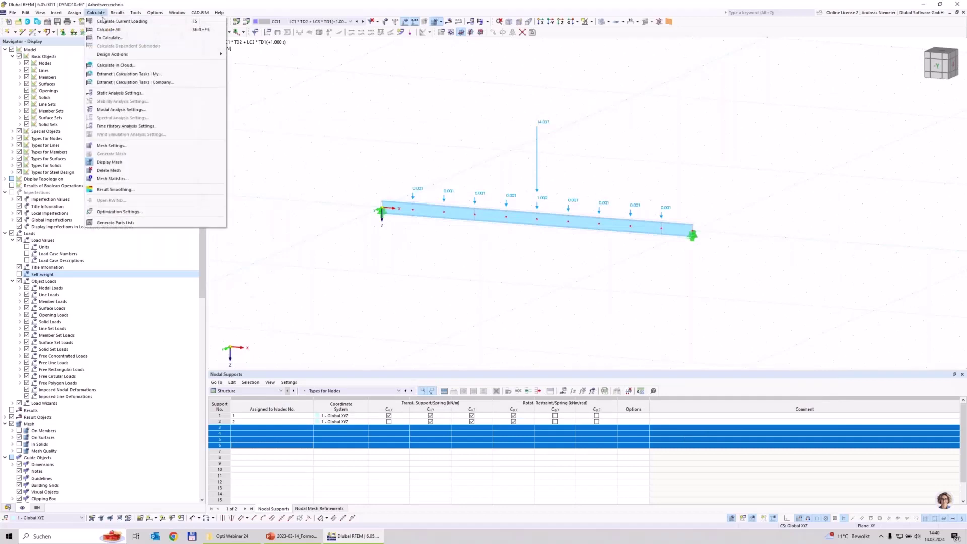
pyautogui.click(138, 214)
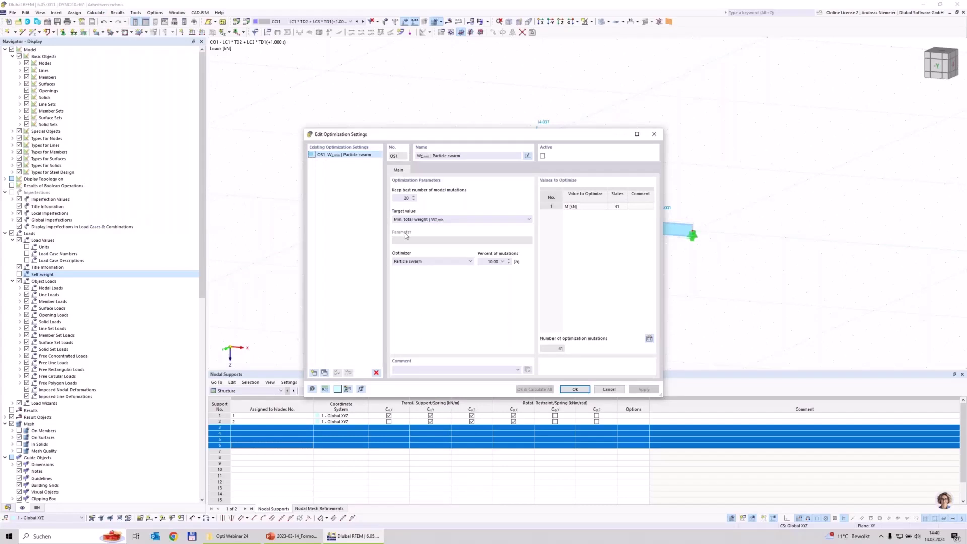
pyautogui.click(396, 198)
pyautogui.moveTo(465, 135); pyautogui.dragTo(378, 246)
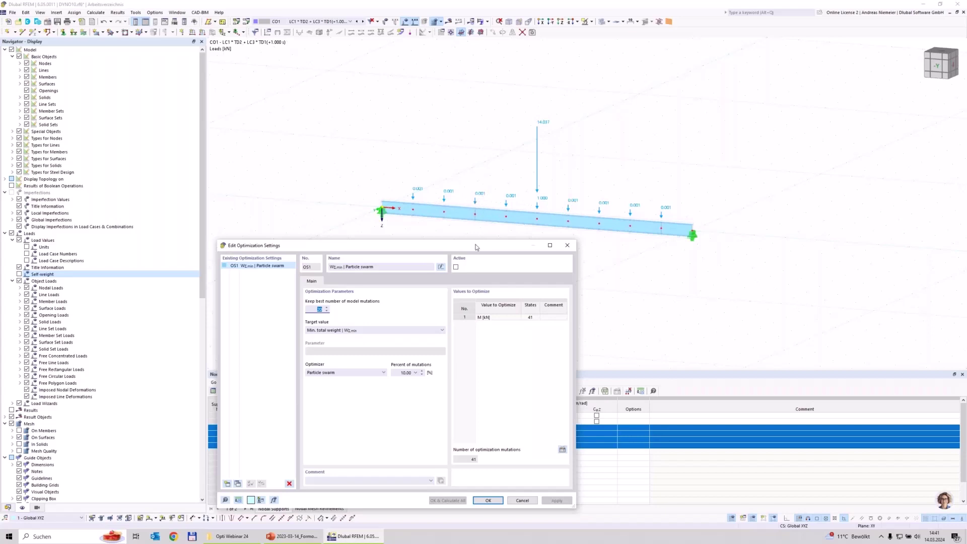
pyautogui.moveTo(474, 245); pyautogui.dragTo(470, 116)
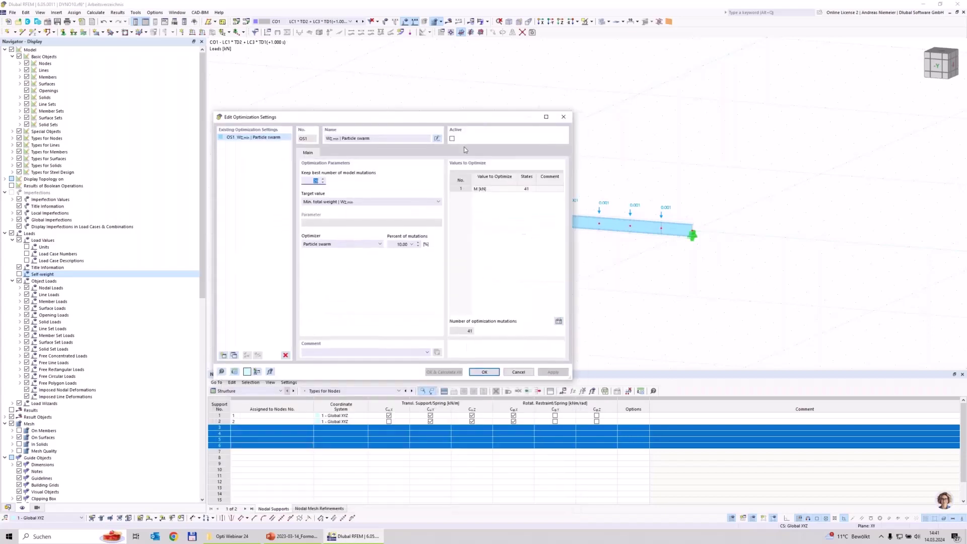
pyautogui.click(319, 202)
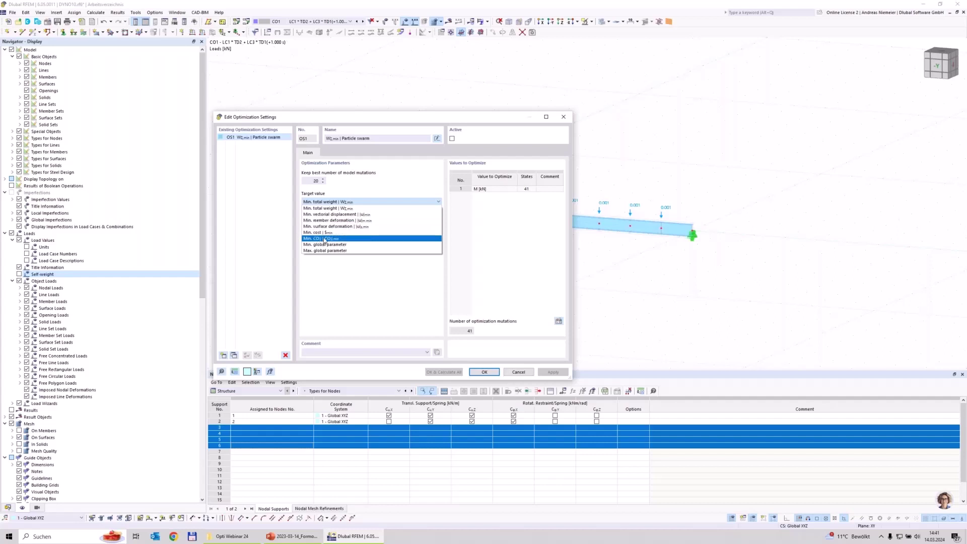
pyautogui.click(336, 214)
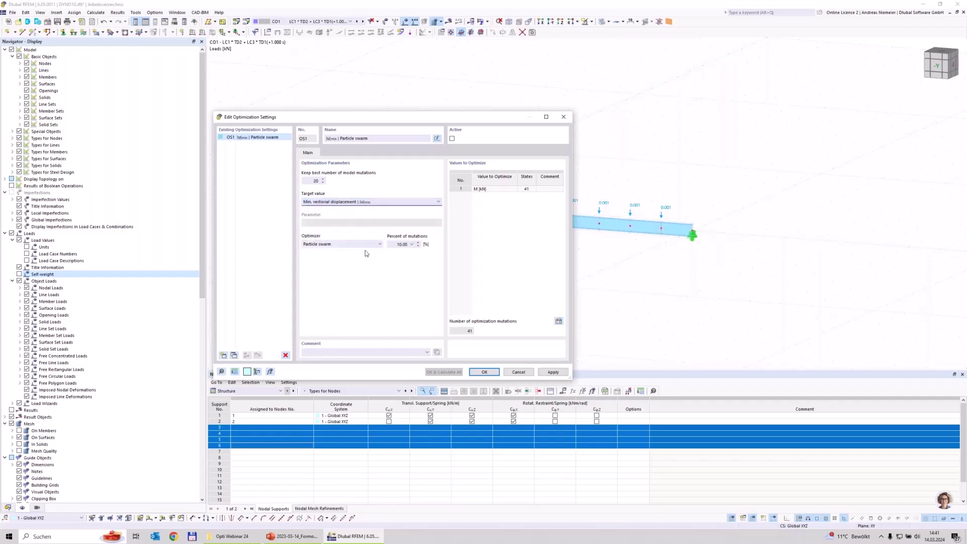
# - Try the All mutations optimizer for OS1 and check the number of optimization mutations
pyautogui.click(364, 244)
pyautogui.click(347, 250)
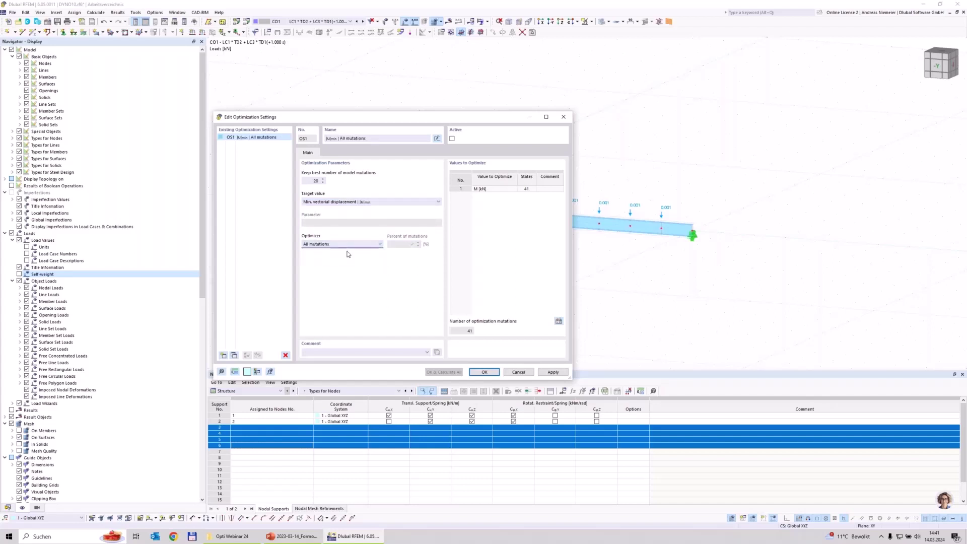
pyautogui.doubleClick(468, 331)
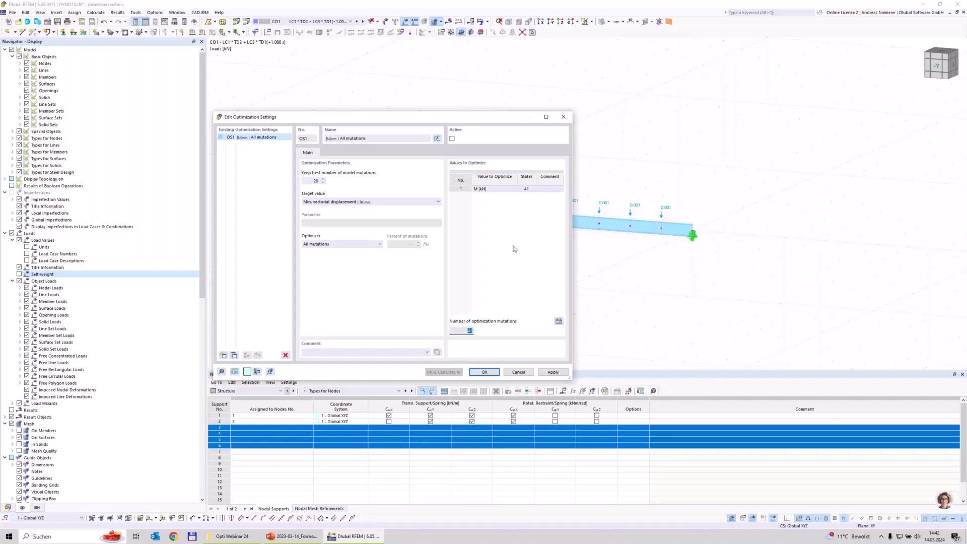
pyautogui.moveTo(477, 124); pyautogui.dragTo(469, 318)
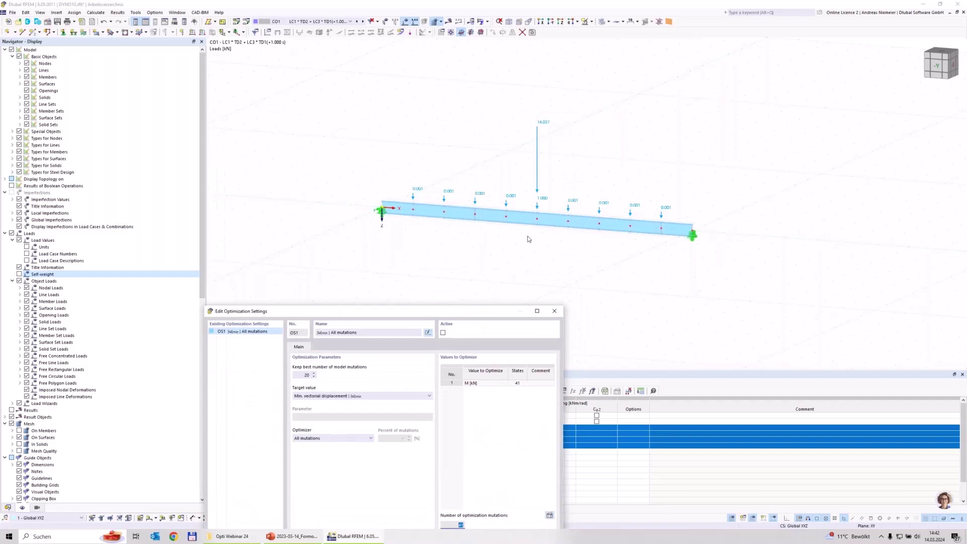
pyautogui.moveTo(479, 310); pyautogui.dragTo(500, 126)
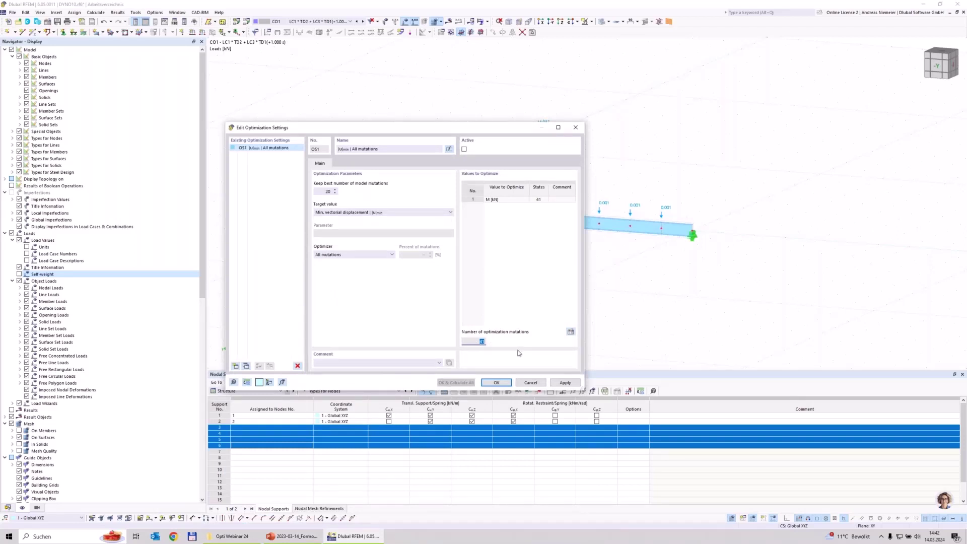
# - Set the optimizer to Particle swarm with 50% of mutations and save the optimization settings
pyautogui.click(322, 255)
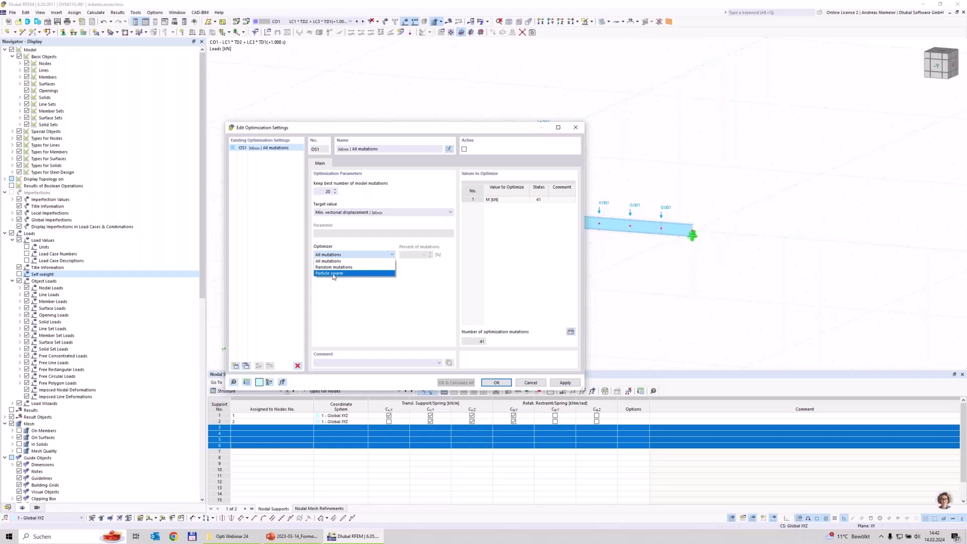
pyautogui.click(334, 275)
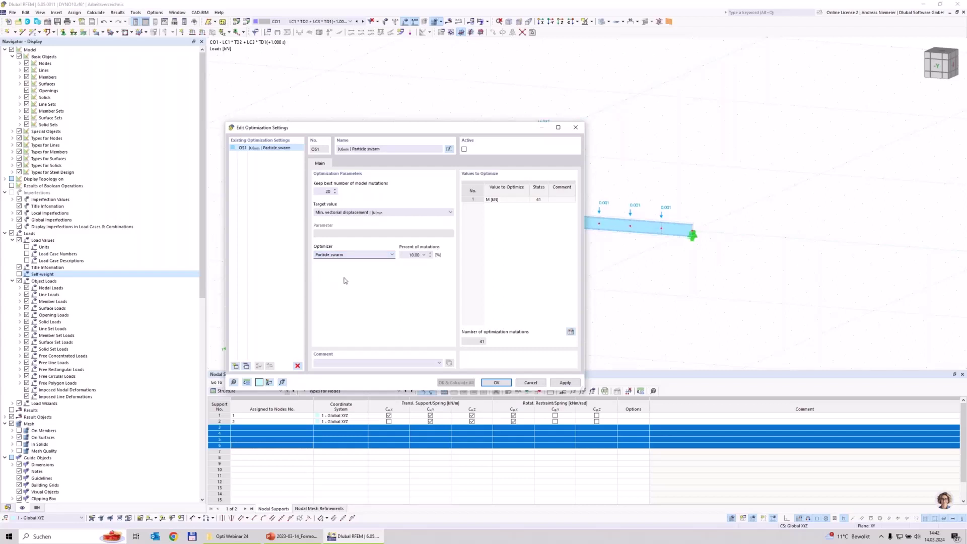
pyautogui.doubleClick(404, 258)
pyautogui.write('50')
pyautogui.click(489, 200)
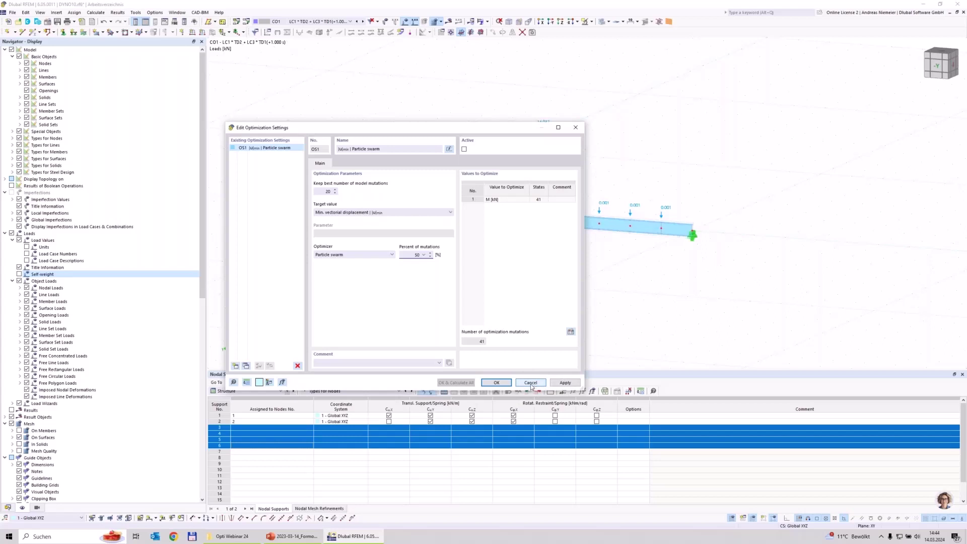
pyautogui.click(506, 387)
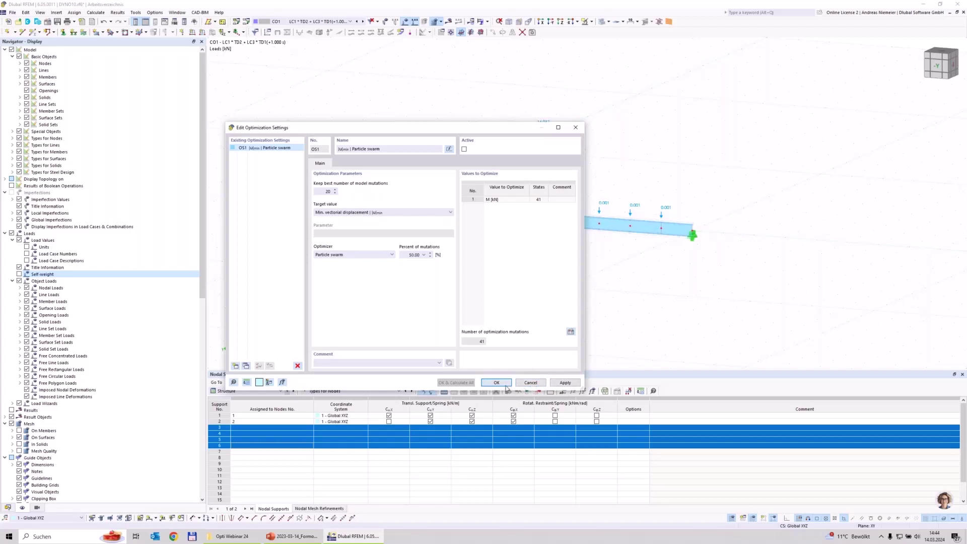
# - Open the recent model Bitart PS 50.rf6 and display its Steel Design results
pyautogui.click(13, 12)
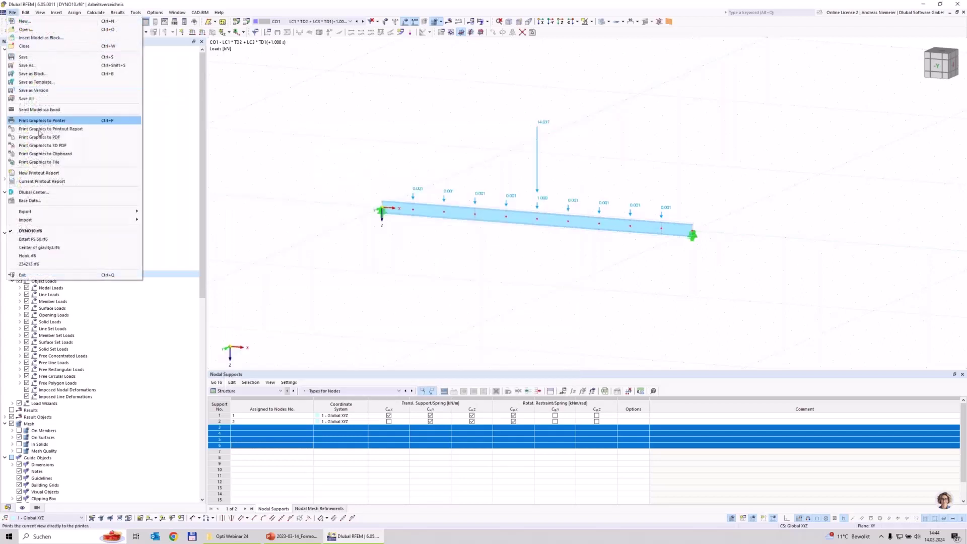
pyautogui.click(54, 241)
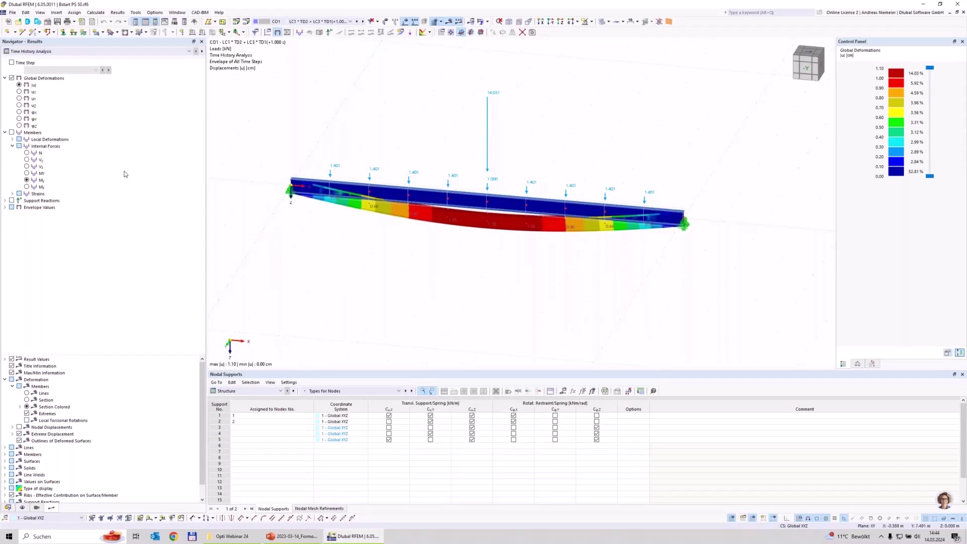
pyautogui.click(97, 51)
pyautogui.click(90, 65)
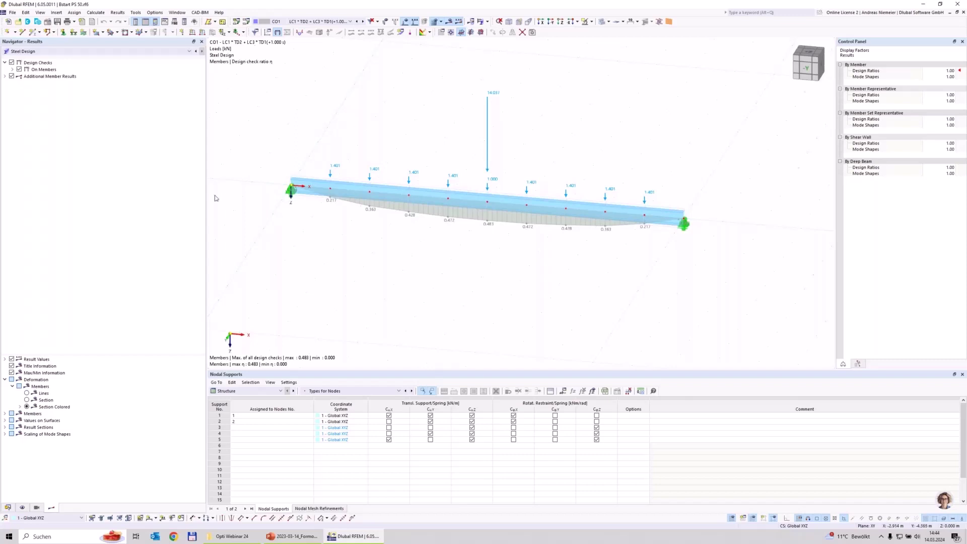
# - Show the Optimization table with more room and examine the target value of the first-ranked model
pyautogui.click(238, 390)
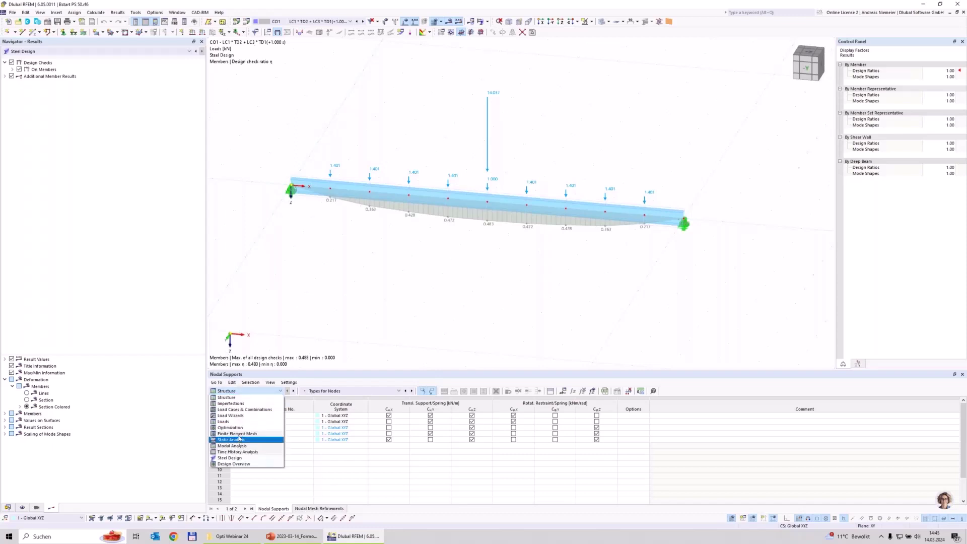
pyautogui.click(236, 432)
pyautogui.moveTo(366, 371); pyautogui.dragTo(364, 317)
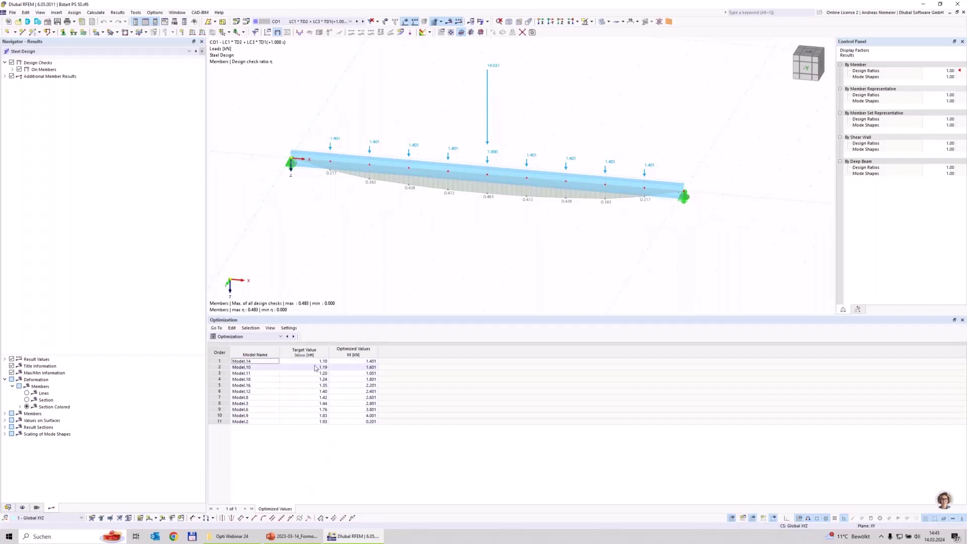
pyautogui.click(302, 361)
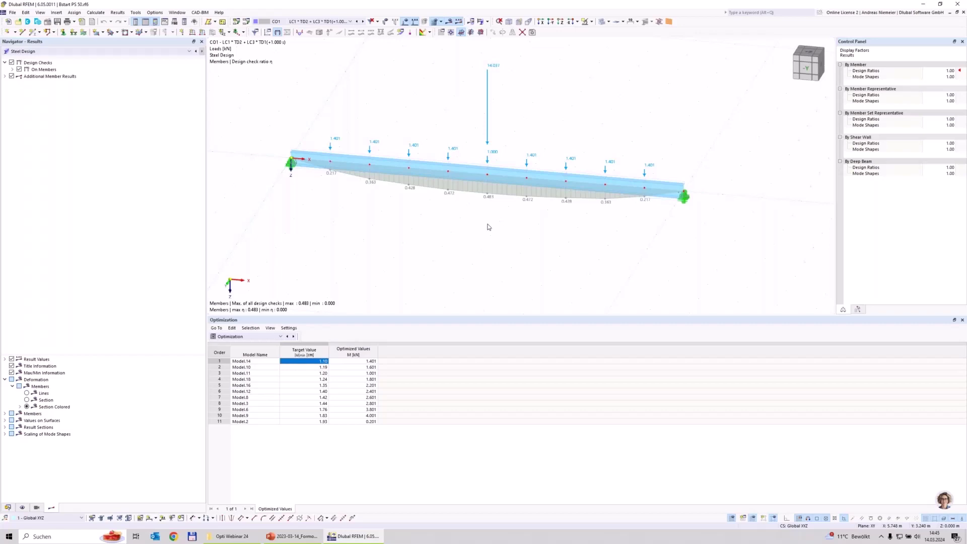
# - Switch to the PowerPoint presentation of the webinar
pyautogui.click(294, 536)
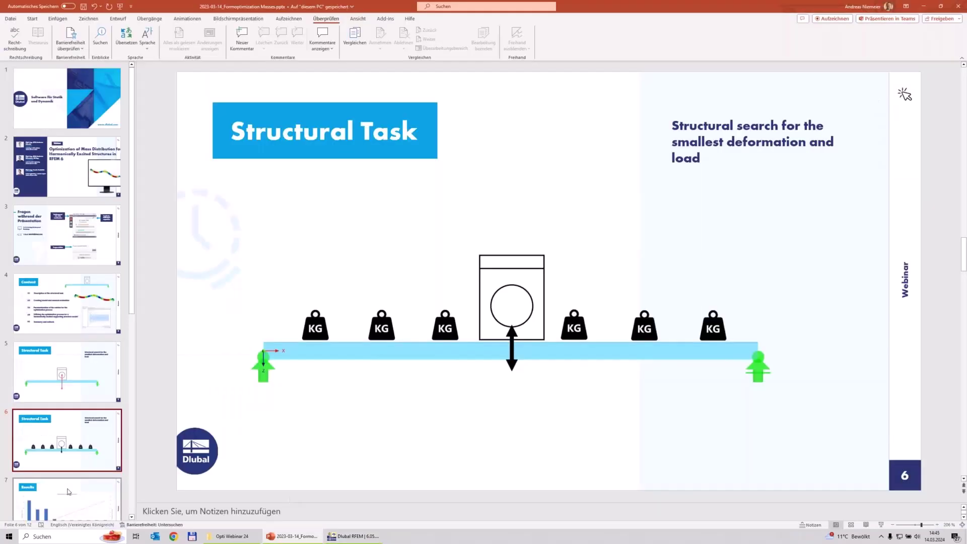